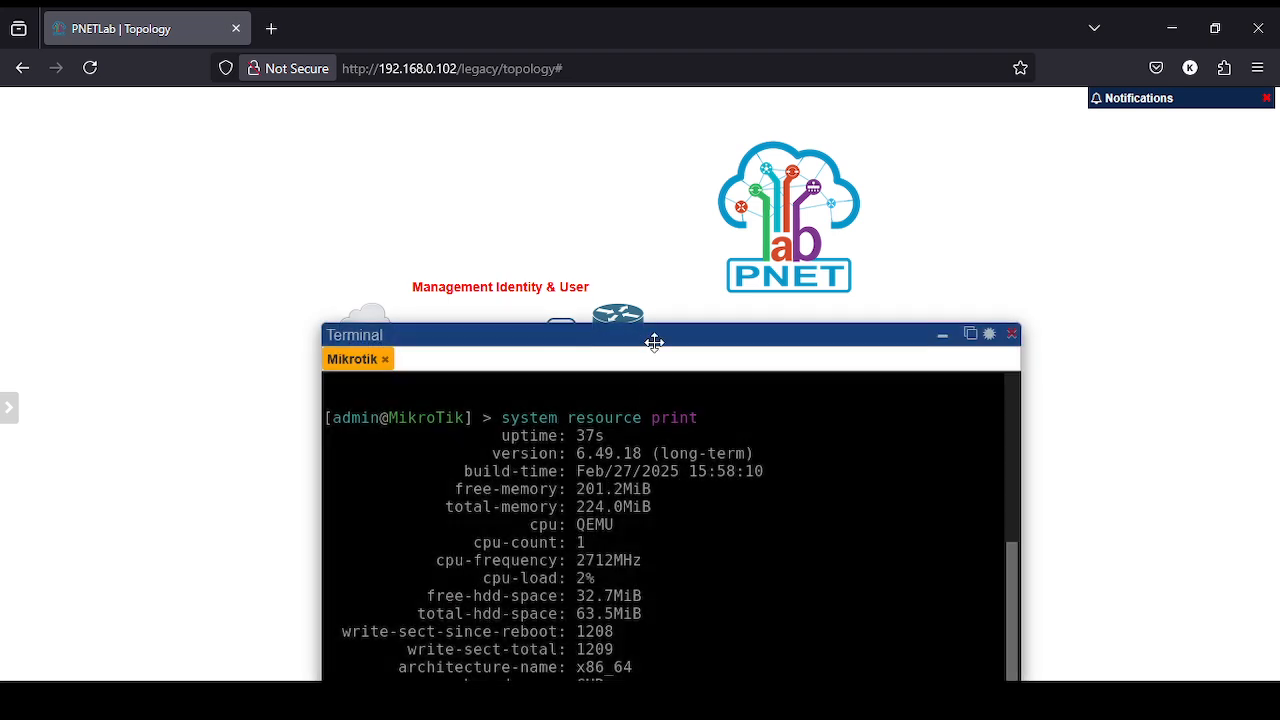
- Move the R-1 console window higher and clear the resource output from the screen
drag(654, 341, 632, 163)
key(ctrl+l)
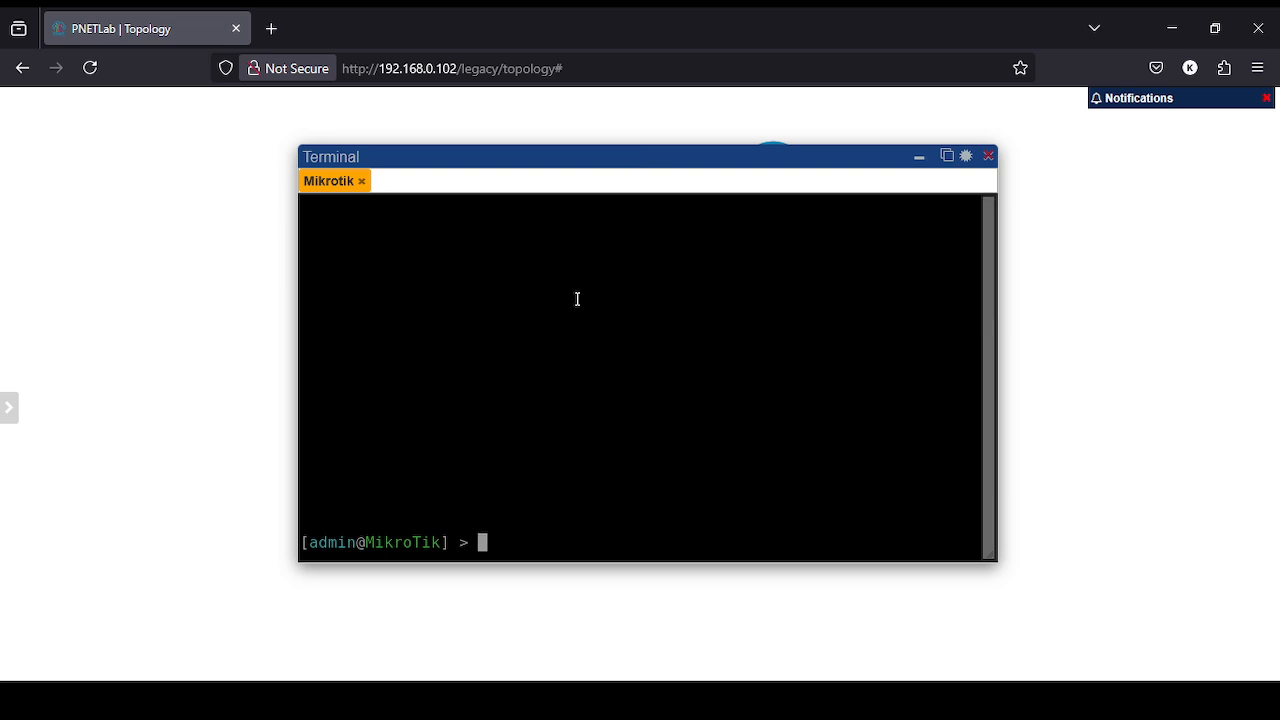
- Type 'system identity set name=R-1' at the router prompt
text(set)
key(BackSpace)
key(BackSpace)
key(BackSpace)
key(BackSpace)
text(system identity)
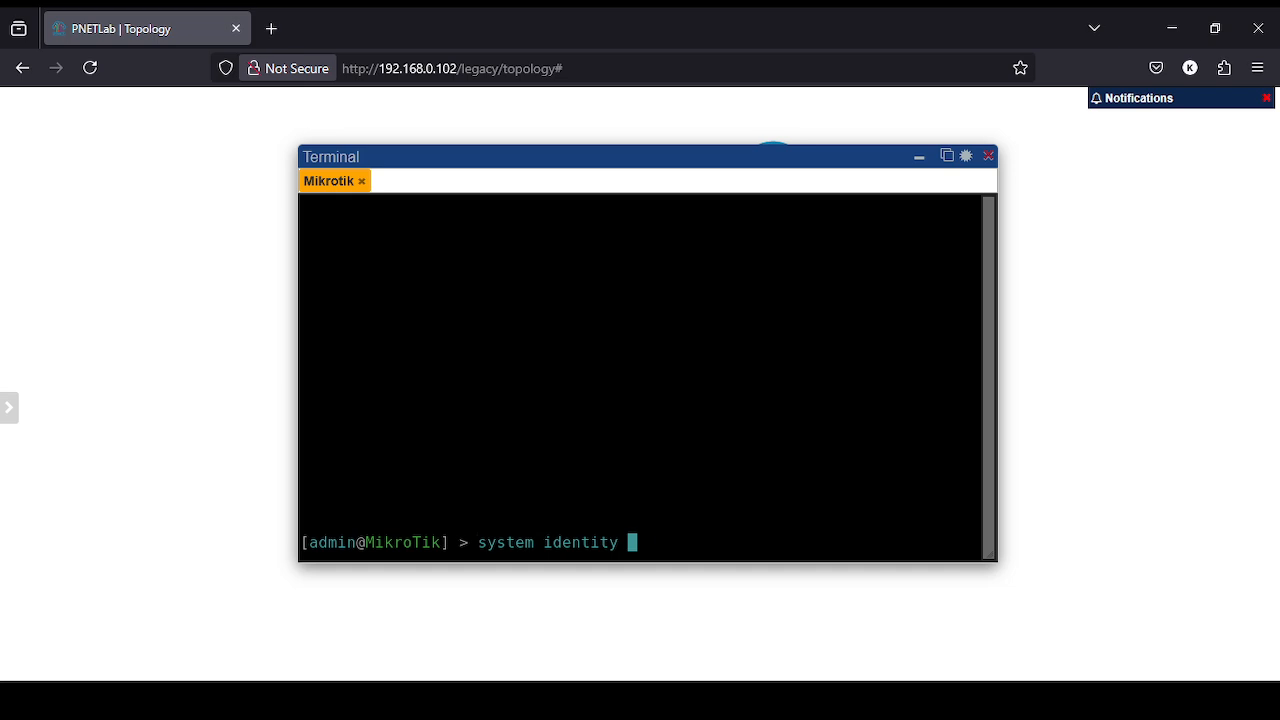
text(set name=)
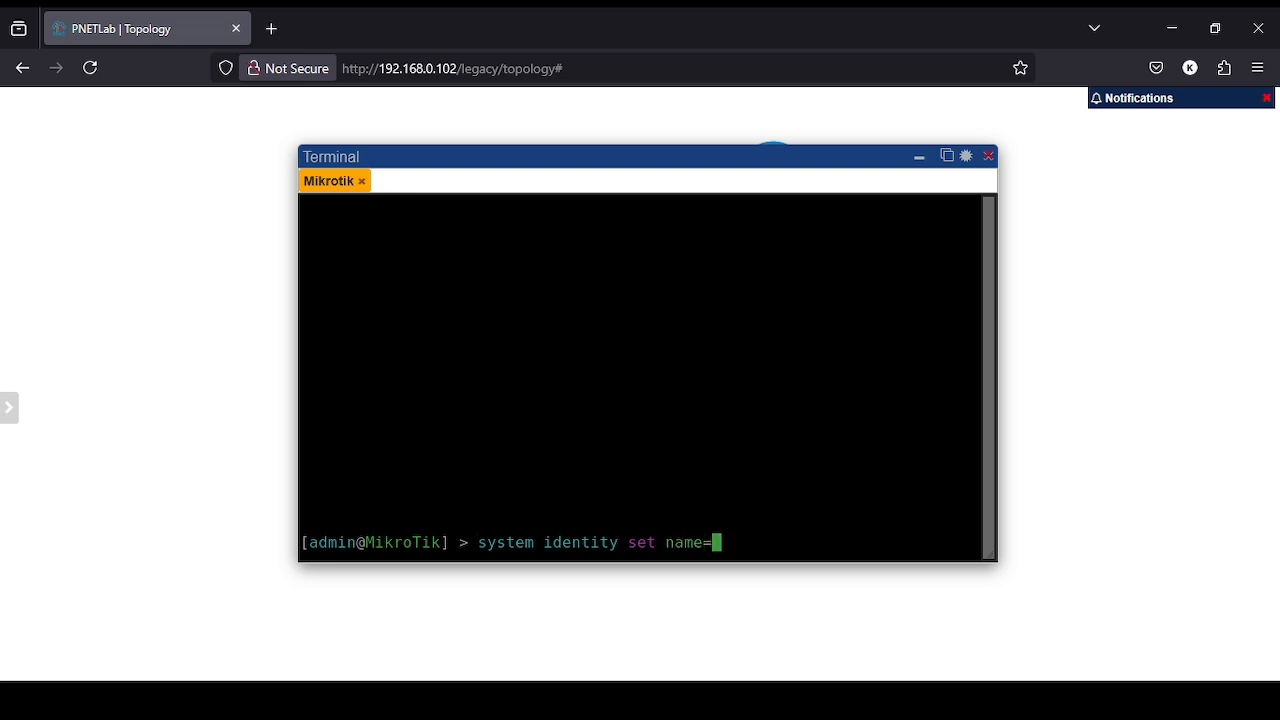
text(R-1)
- Reopen the router console, run the rename to R-1, and clear the screen
click(922, 163)
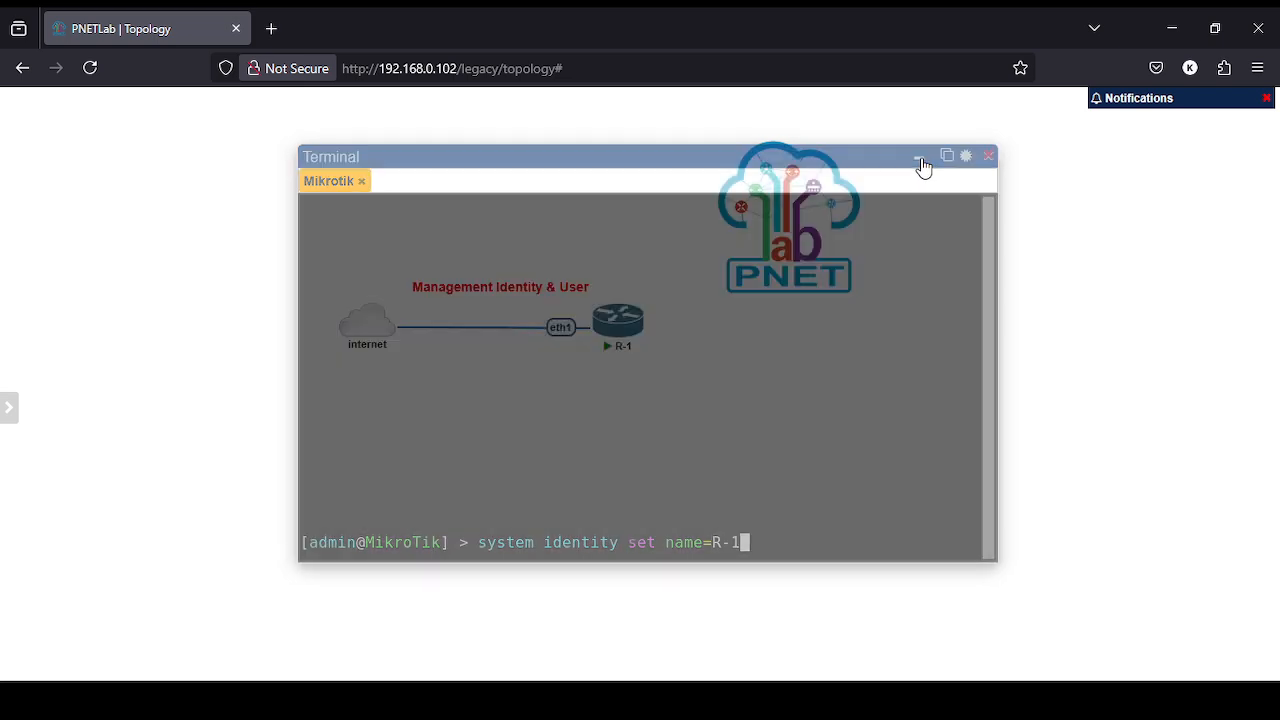
mouse_move(634, 363)
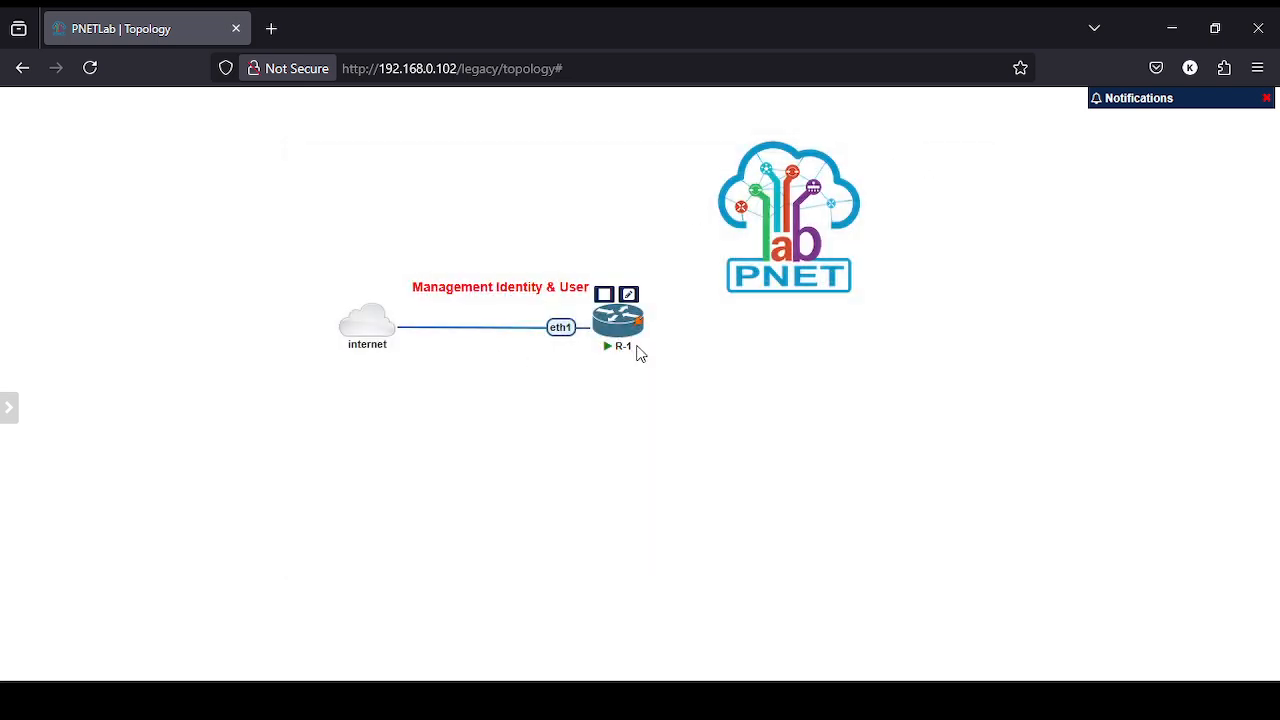
key(alt+Tab)
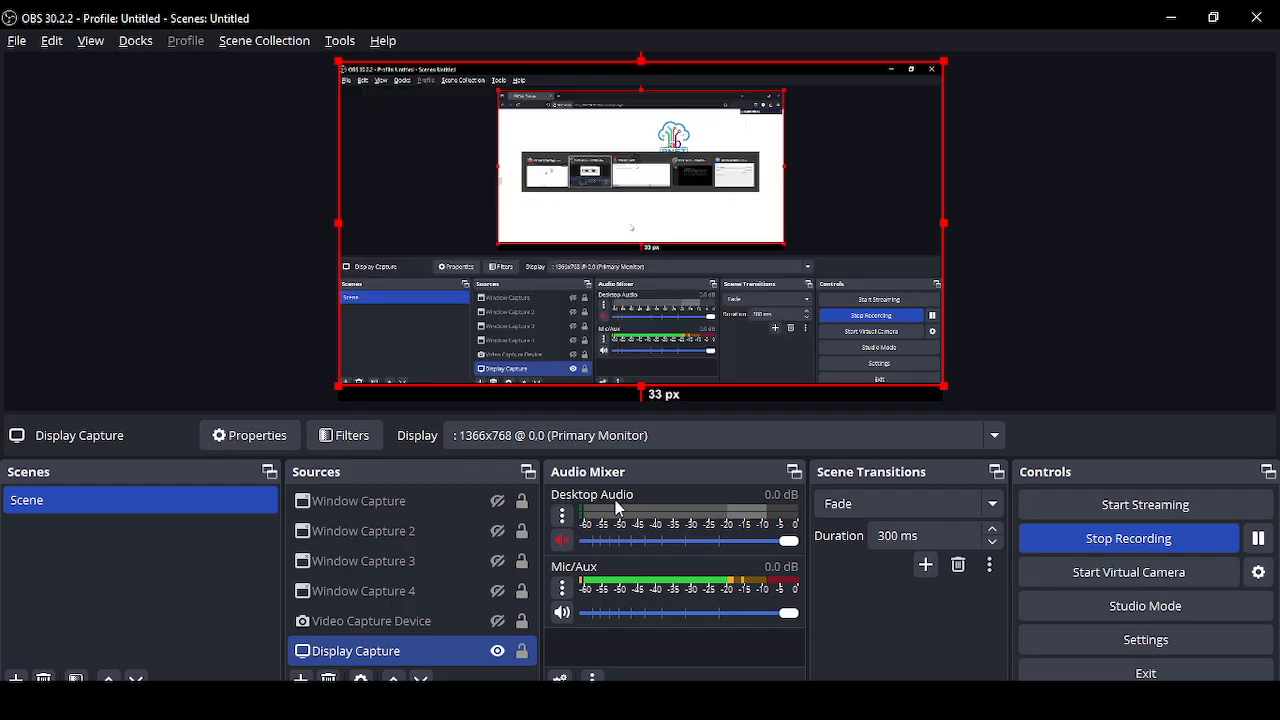
key(alt+Tab)
click(597, 363)
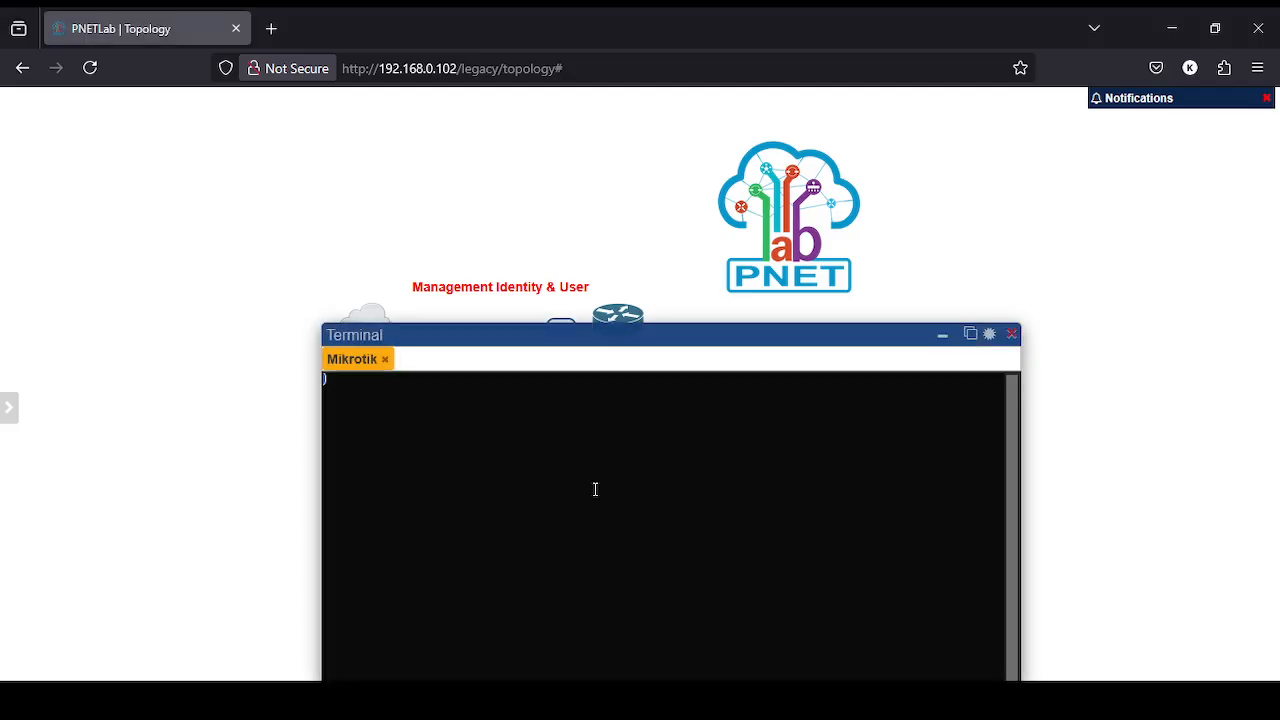
drag(623, 337, 584, 161)
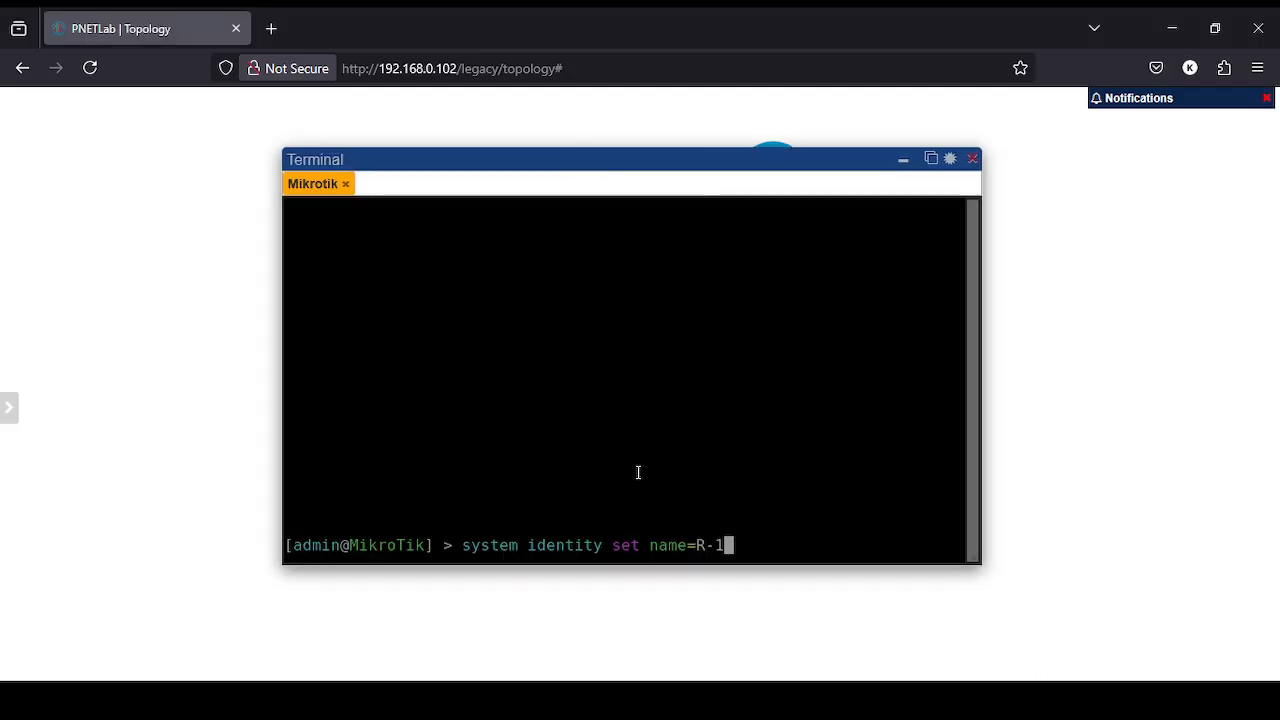
key(Return)
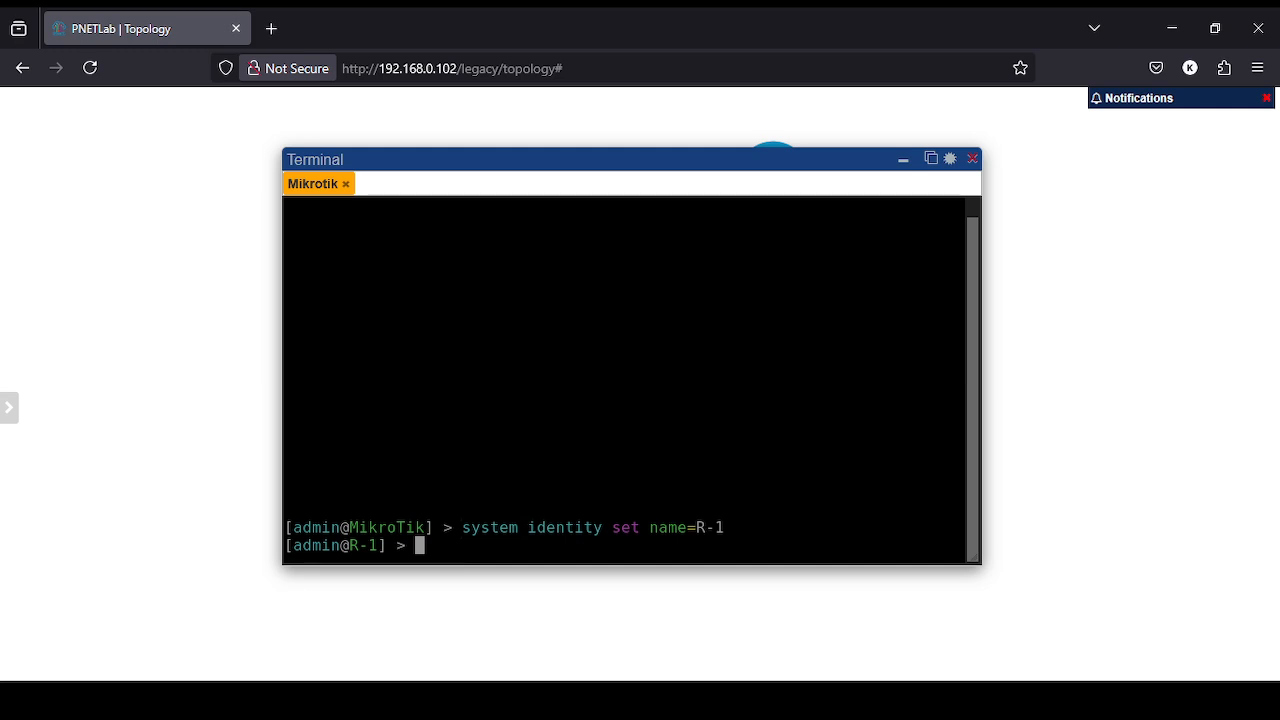
key(ctrl+l)
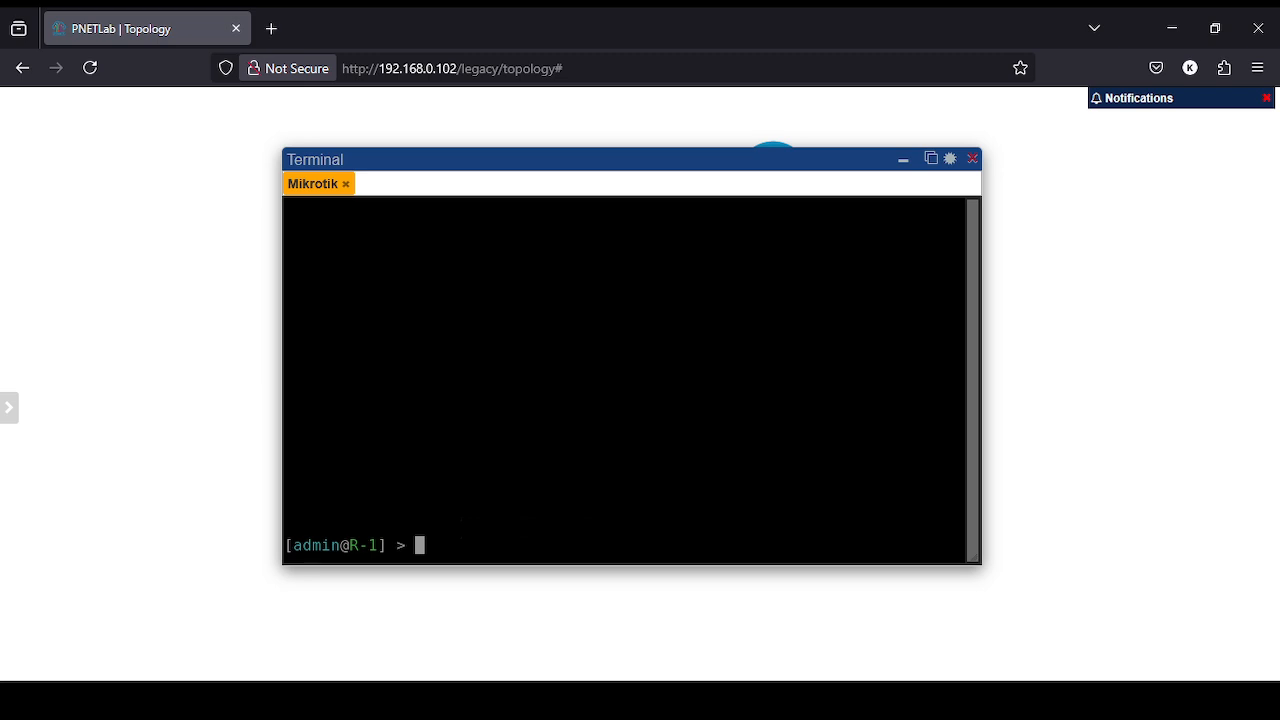
- Enter 'user group print' at the [admin@R-1] prompt without running it
text(user group)
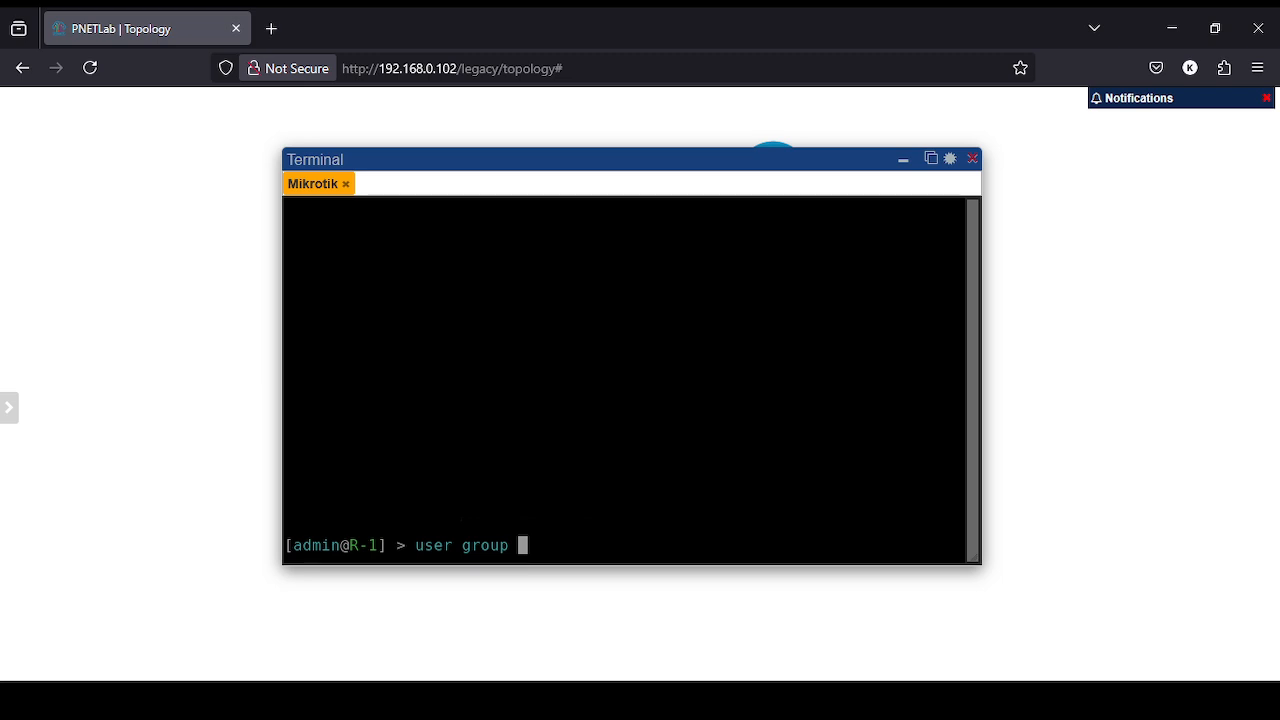
text(print)
- Run 'user group print' to show the read, write and full groups, then type 'user print'
key(Return)
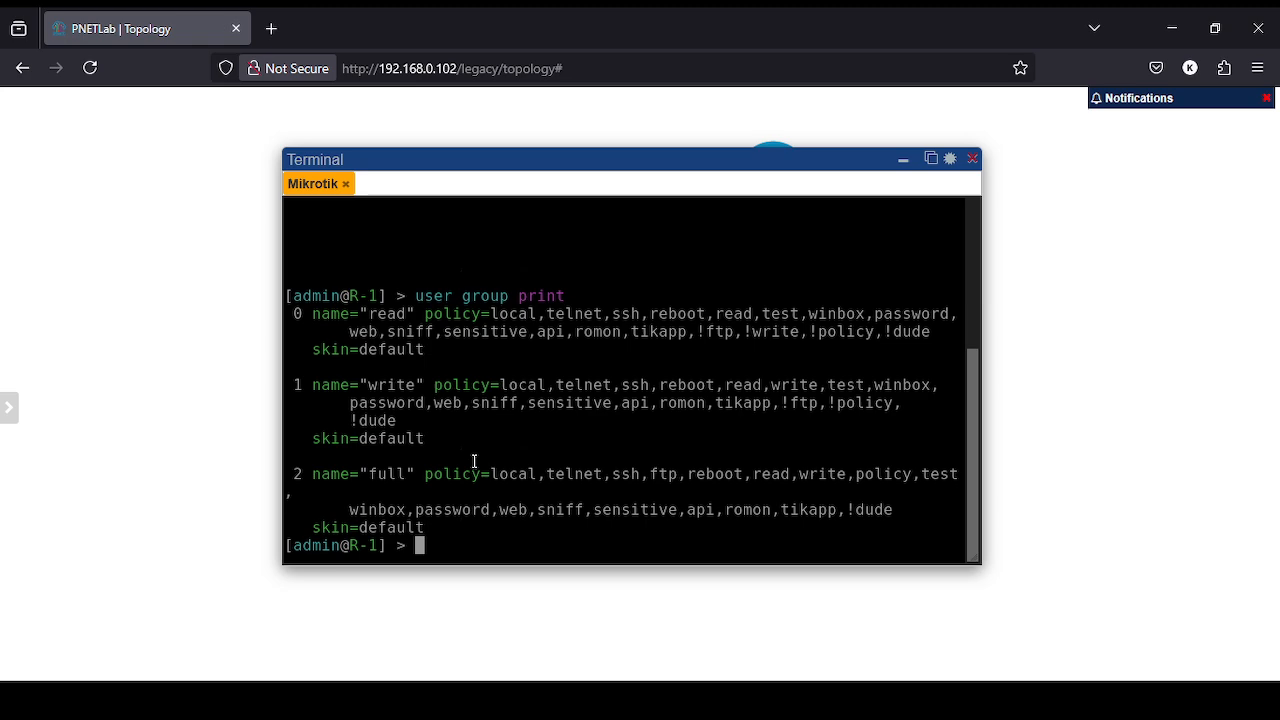
text(user print)
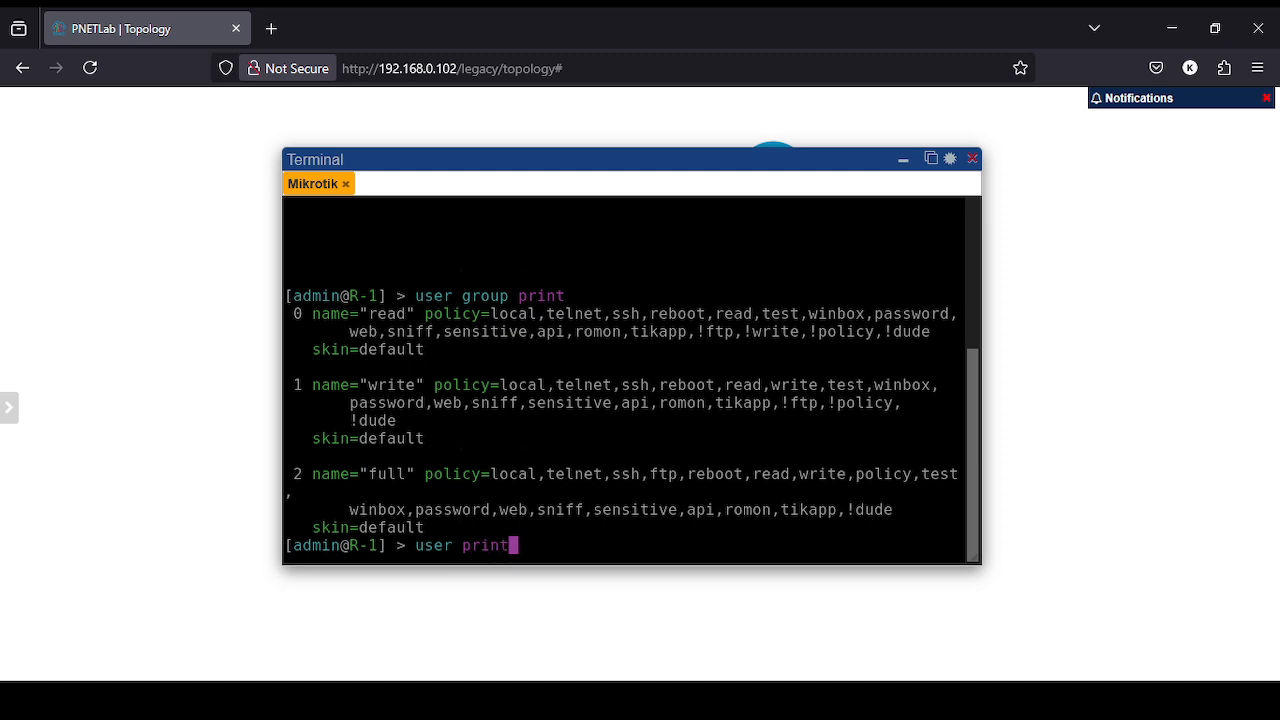
- Run 'user print' to list R-1's existing users
key(Return)
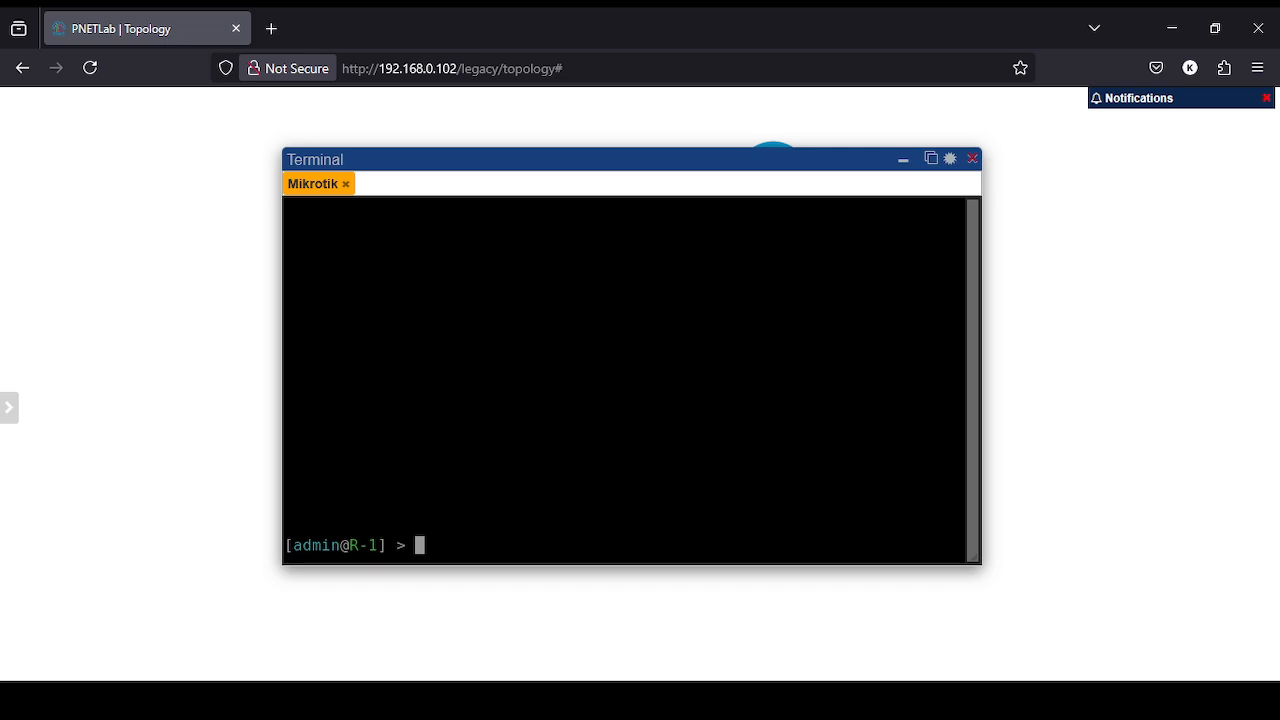
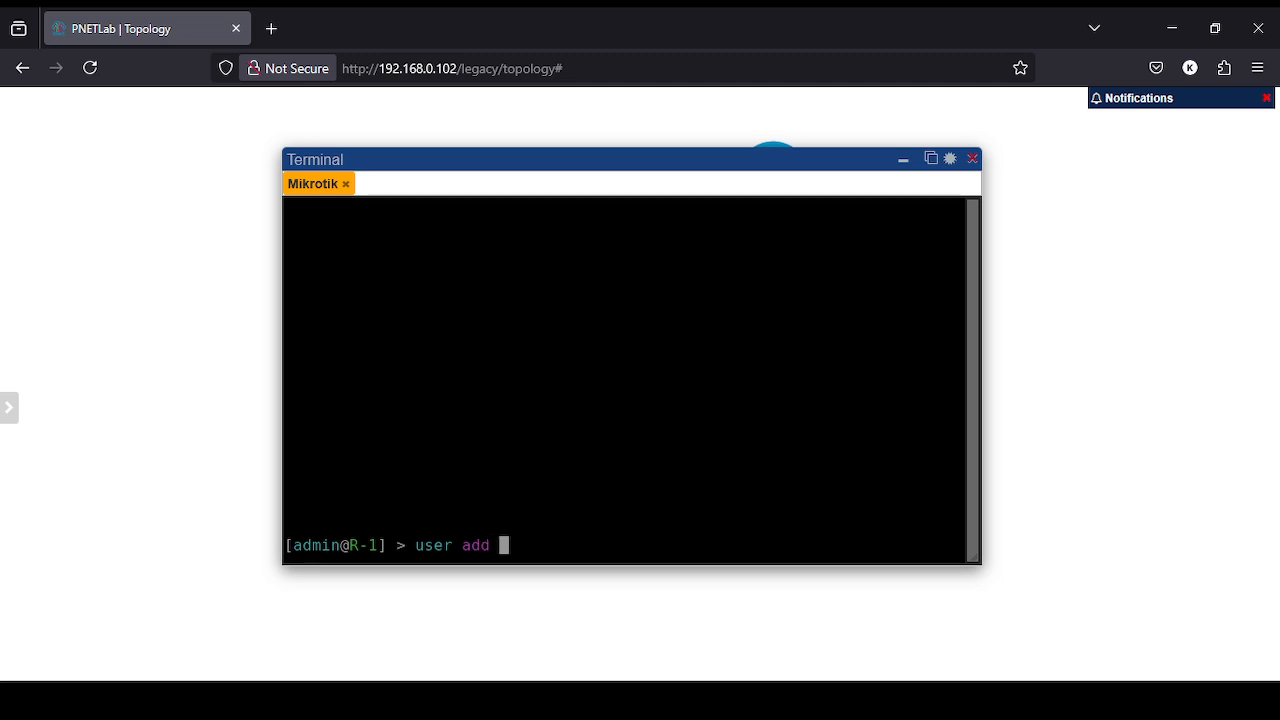
- Add user admin-read to the read group with a password
key(BackSpace)
key(BackSpace)
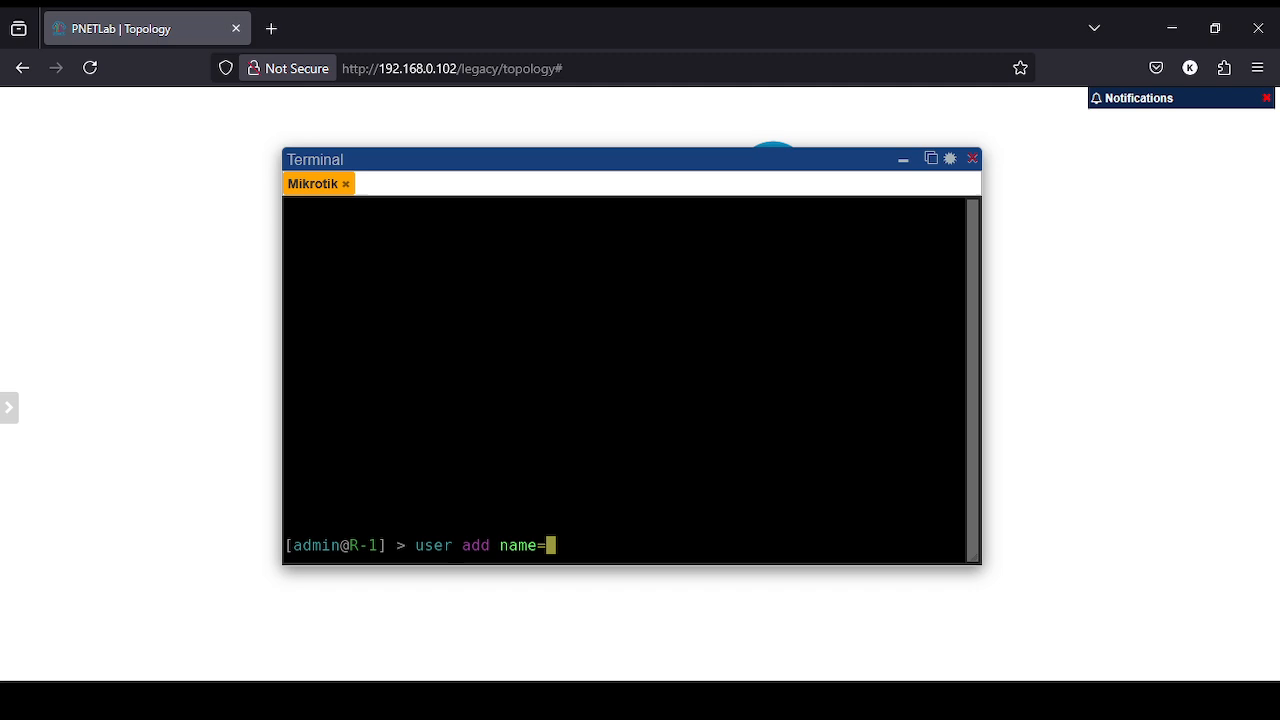
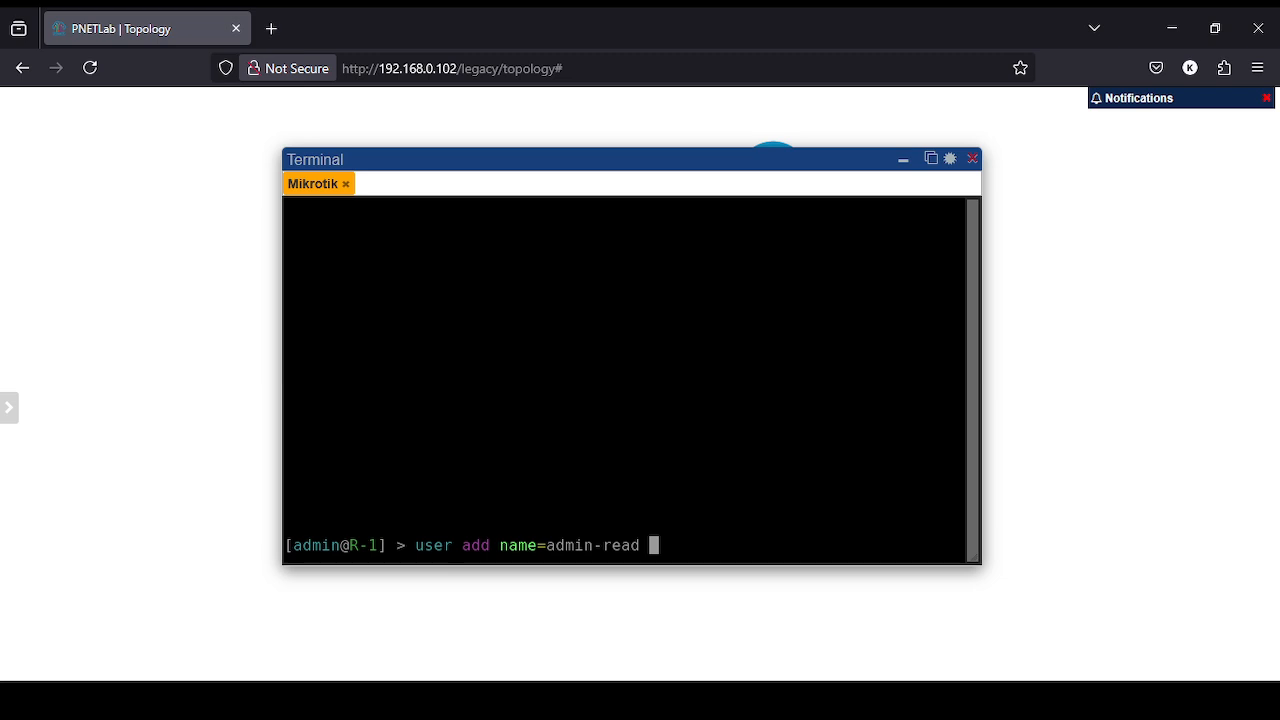
key(BackSpace)
key(BackSpace)
key(BackSpace)
key(BackSpace)
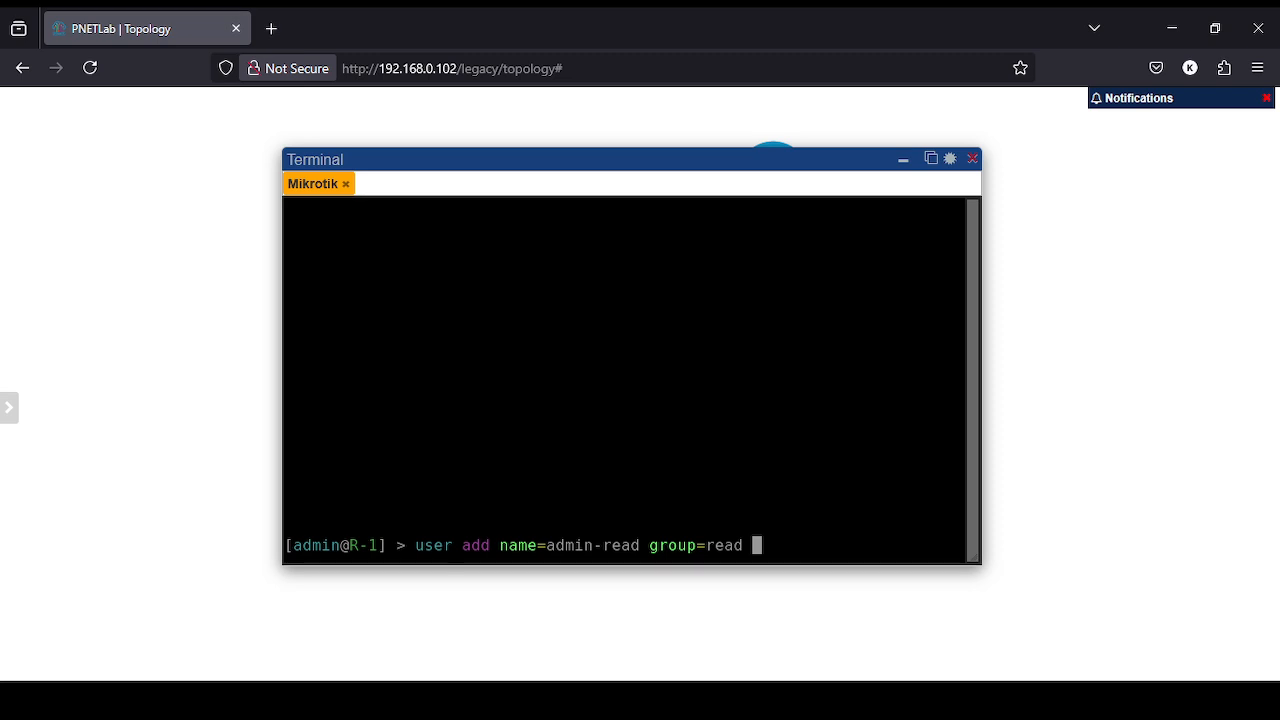
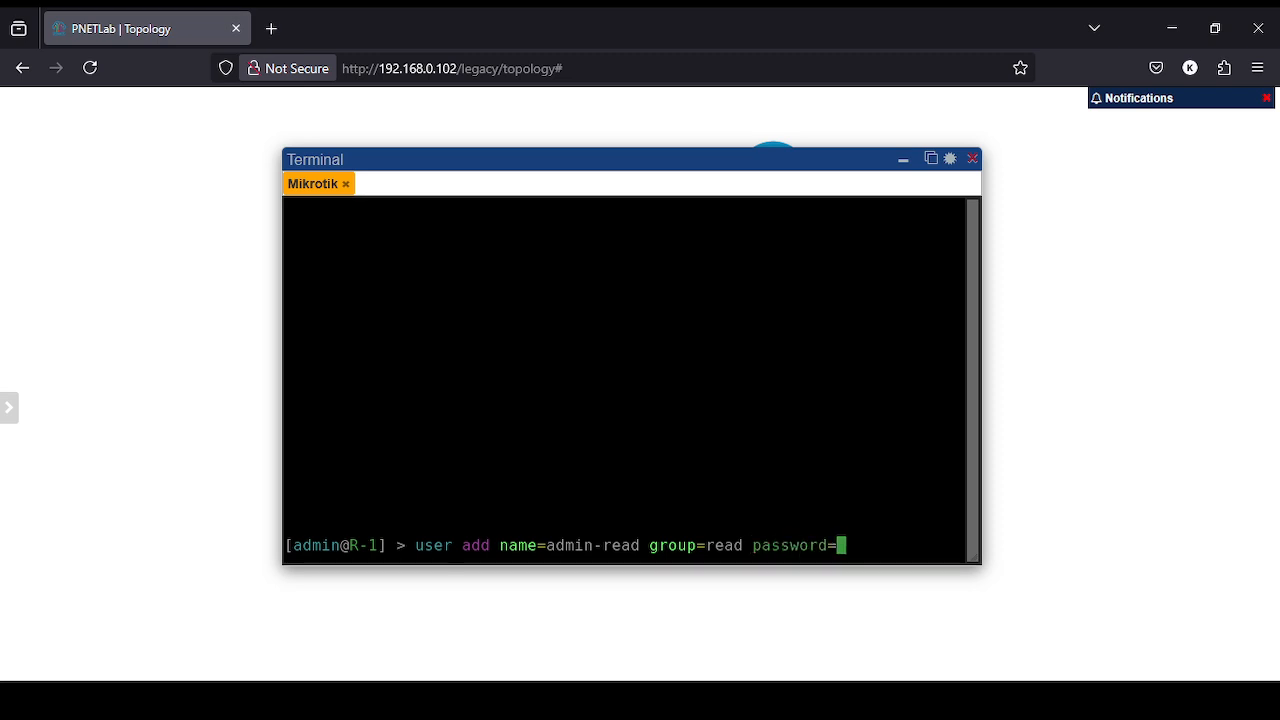
key(Return)
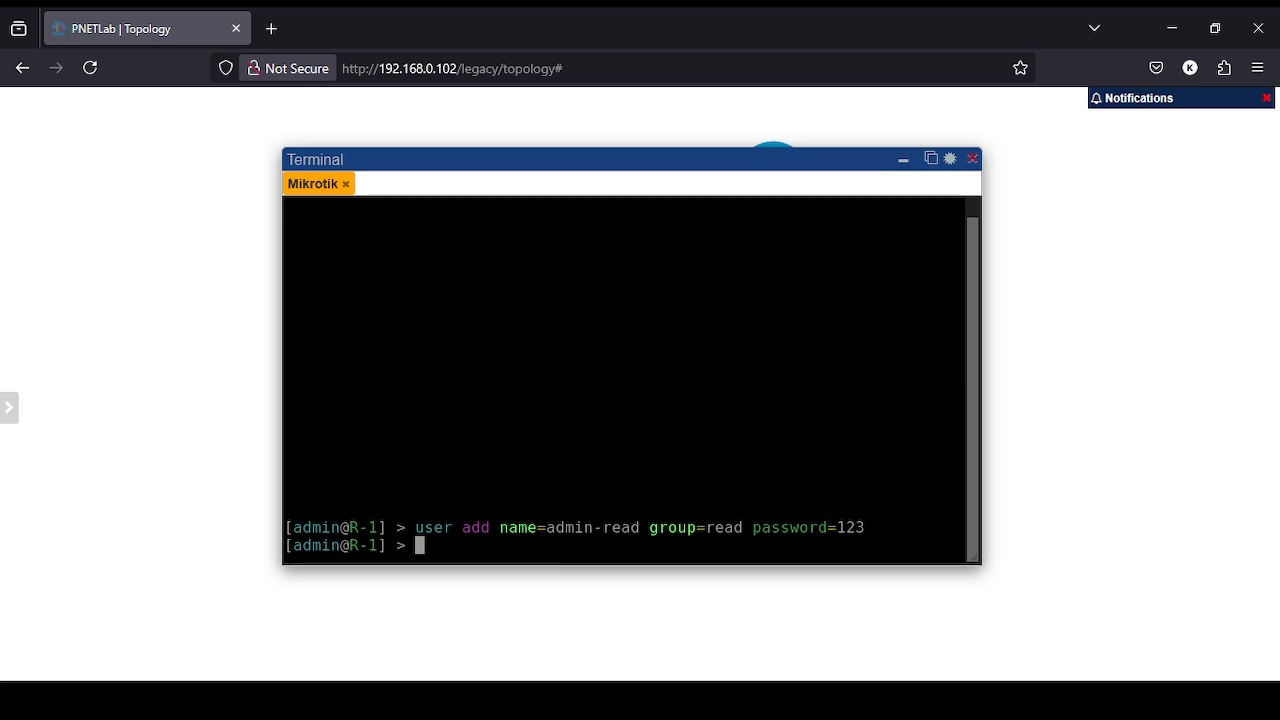
- Add user admin-write to the write group with a password
key(Tab)
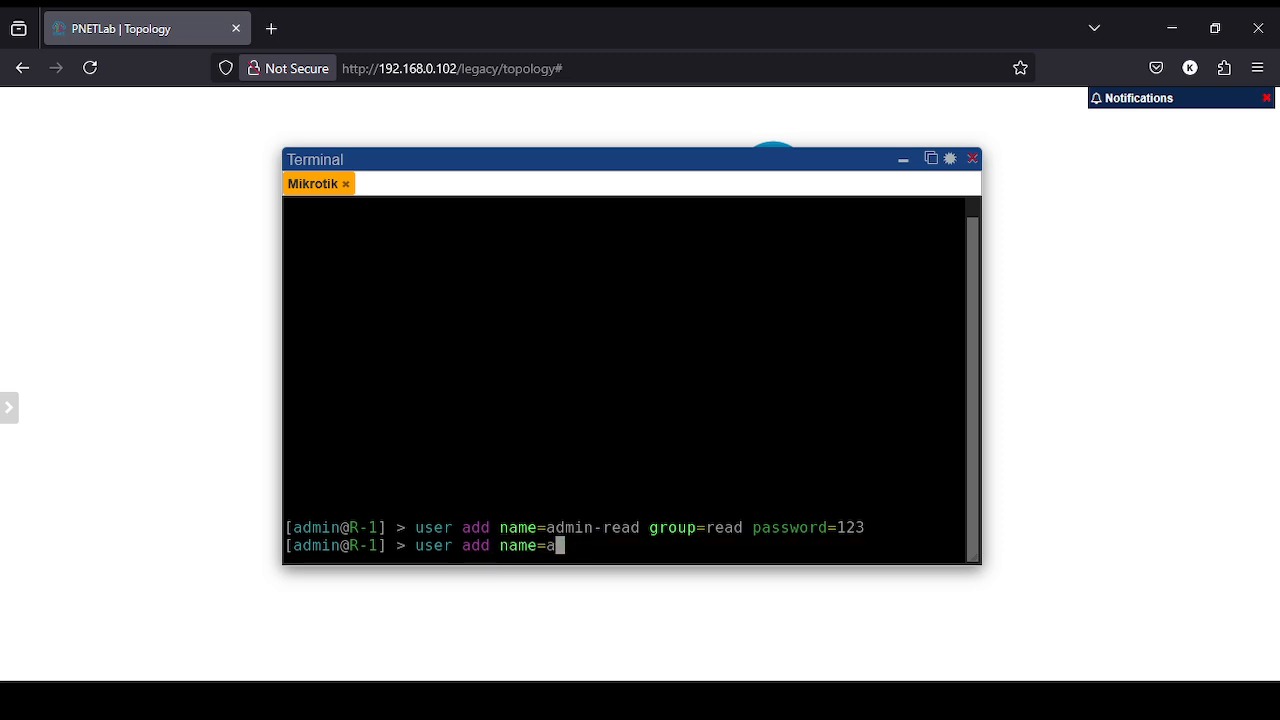
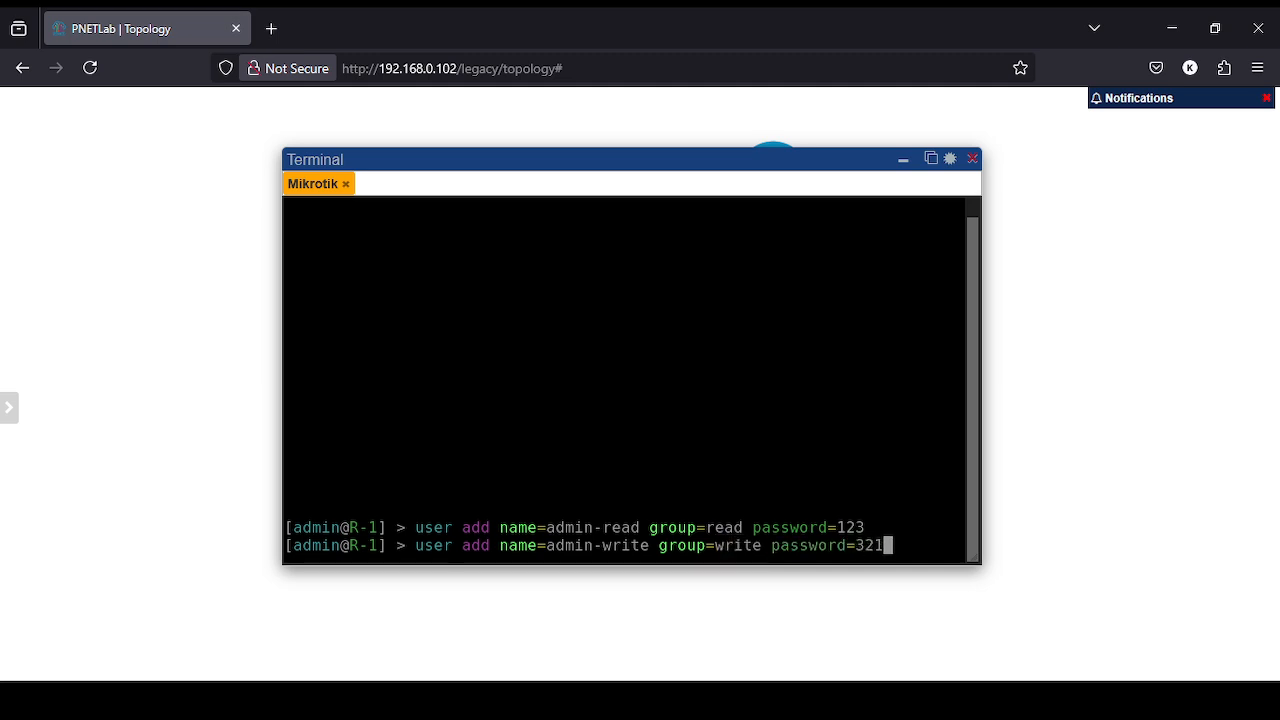
key(Return)
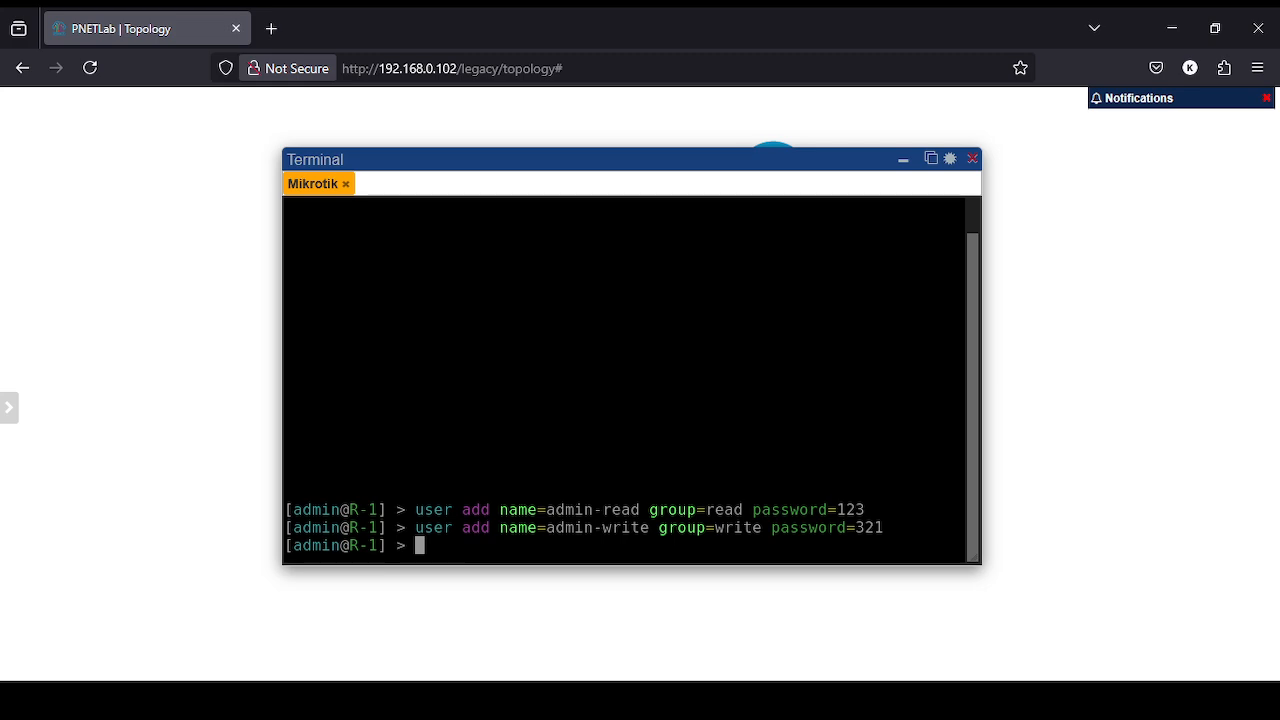
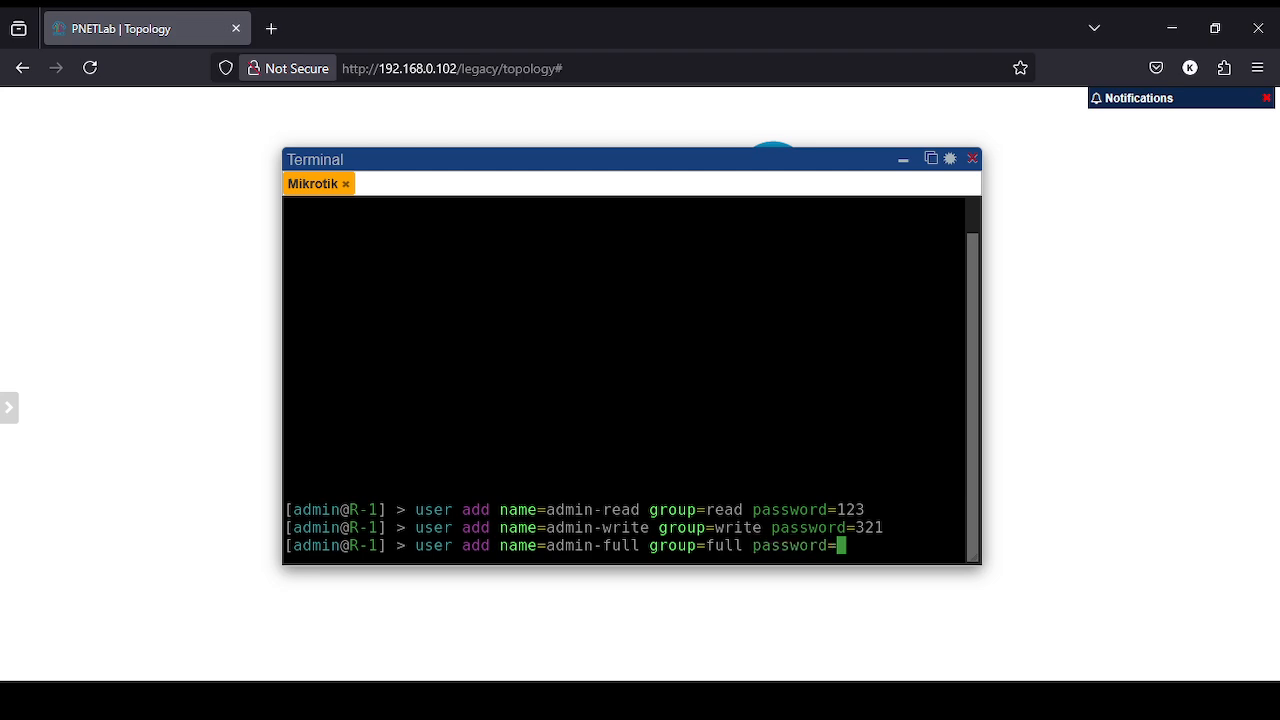
- Add user admin-full to the full group with a password
key(Return)
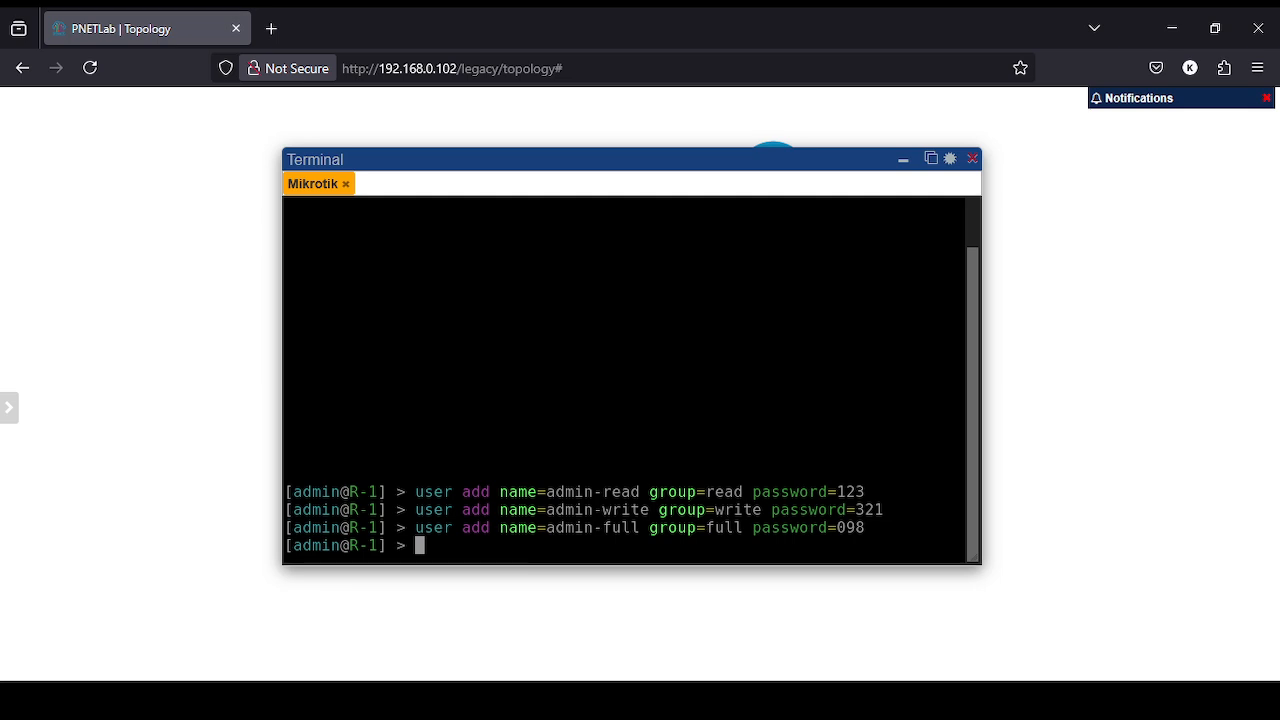
key(Return)
- List R-1's users to confirm the three new accounts, then type 'user disable numbers=0'
text(user)
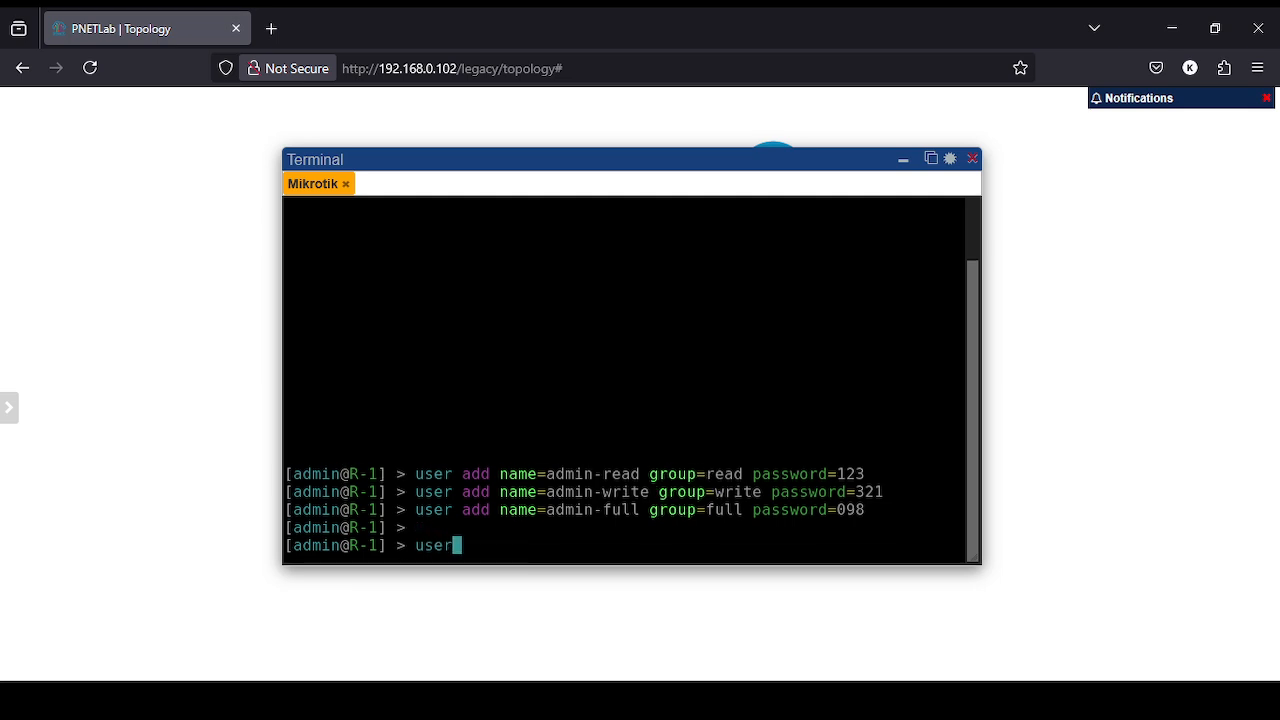
text( print)
key(Return)
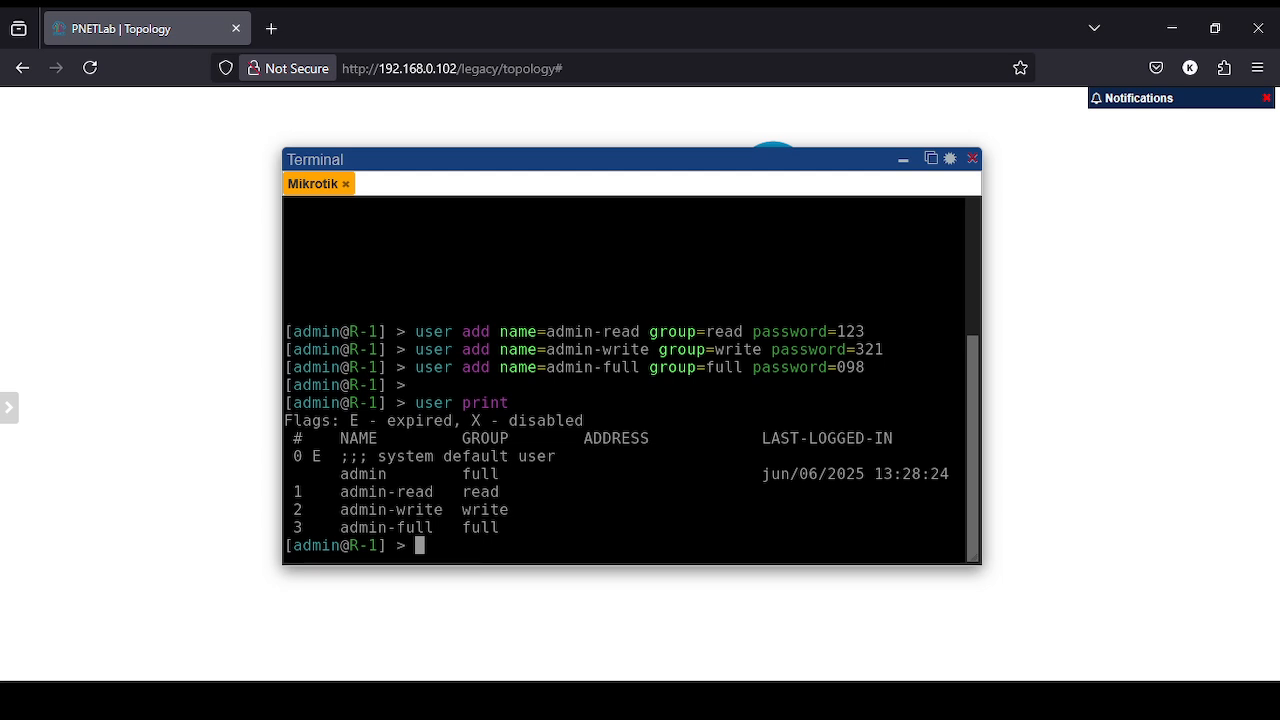
text(user dis)
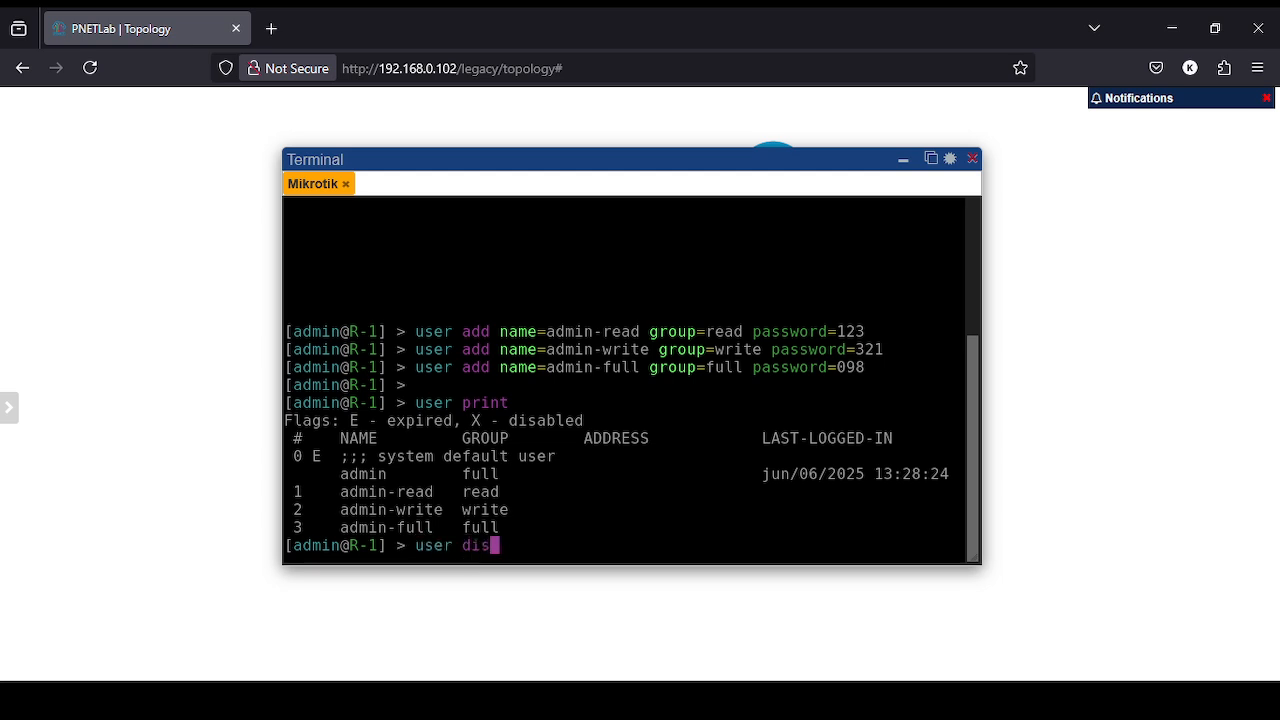
text(able numbers=)
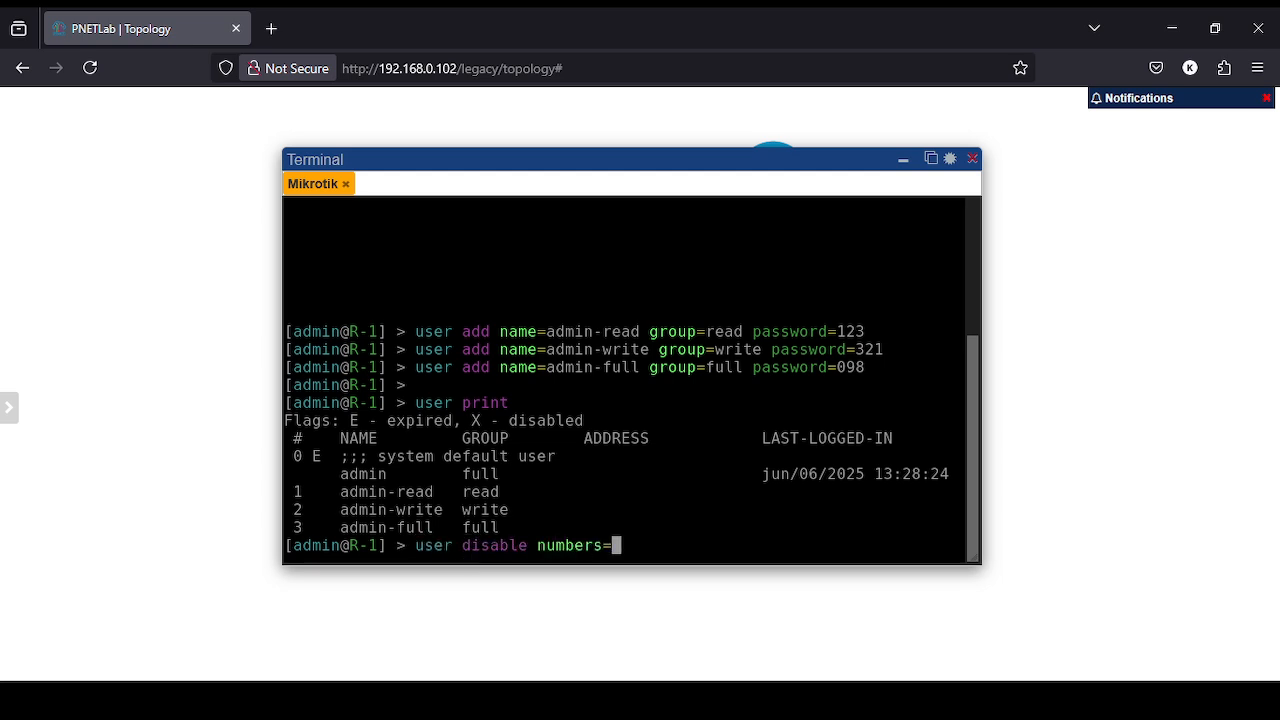
text(0)
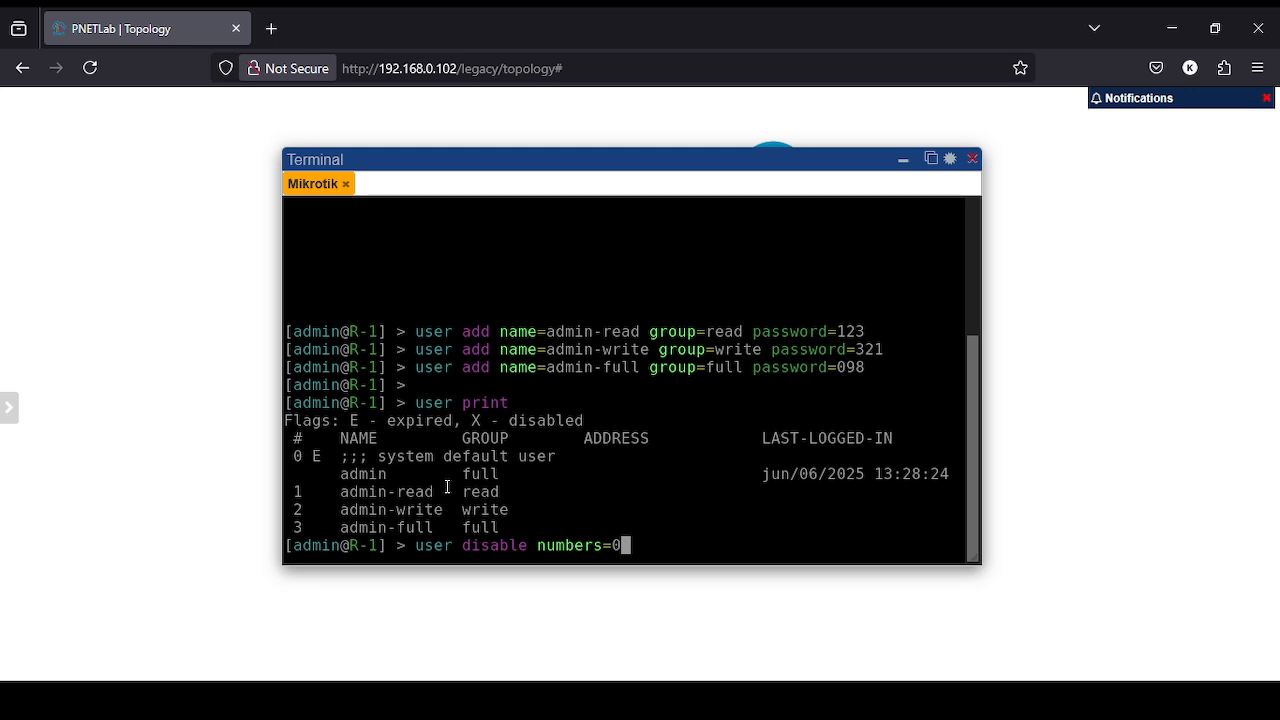
- Disable the default admin user (numbers=0) and list users to confirm its X flag
key(Return)
text(user prnt)
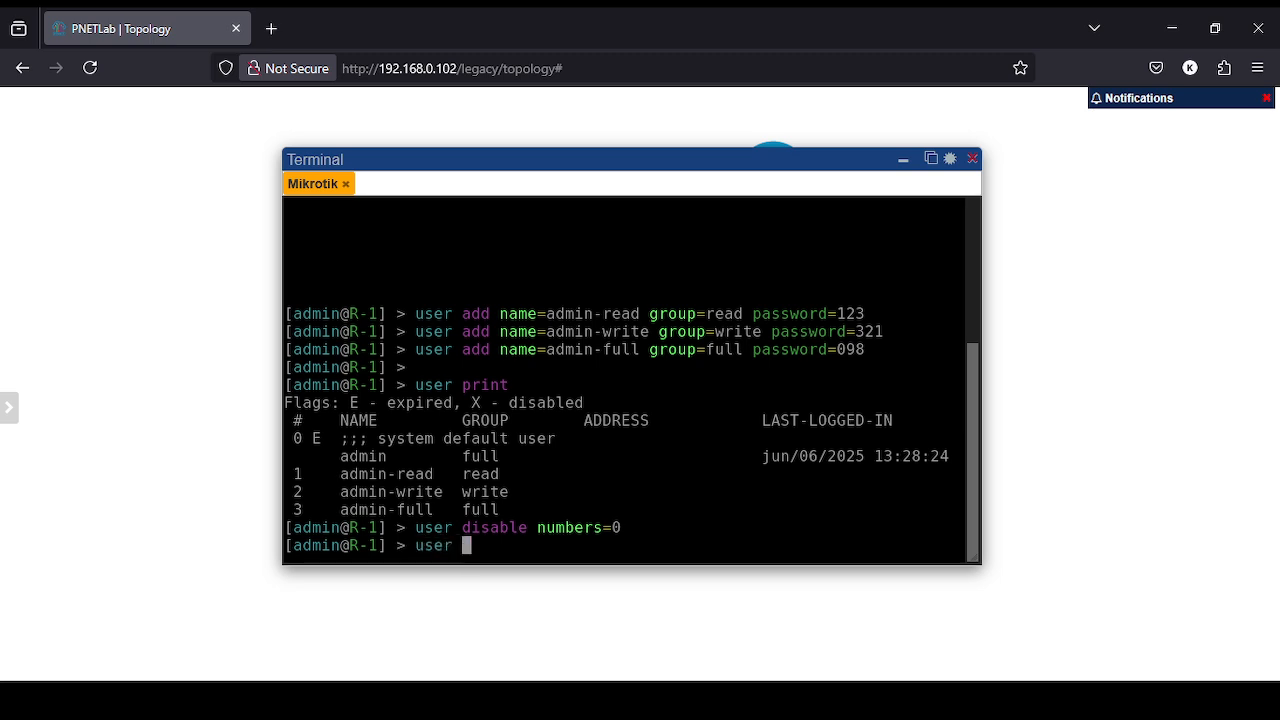
key(BackSpace)
key(BackSpace)
key(BackSpace)
text(rint)
key(Return)
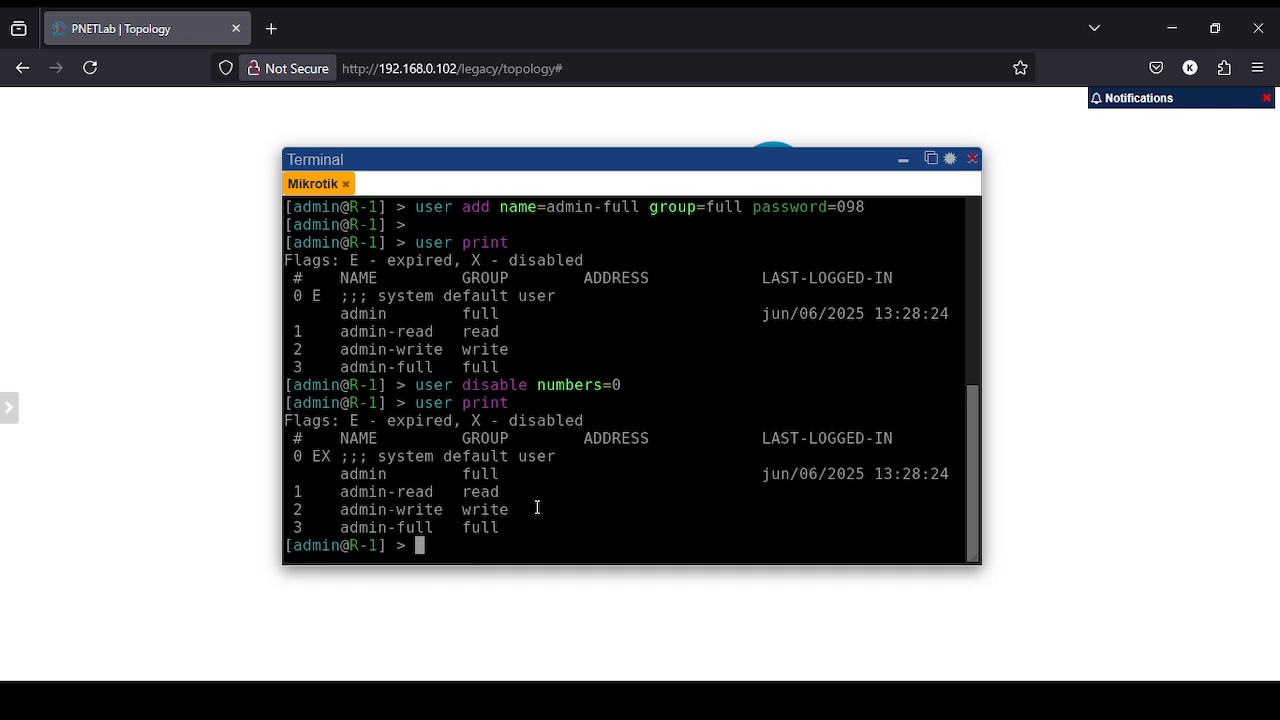
- Remove the default admin user (numbers=0) and list users to confirm only three remain
text(user remove )
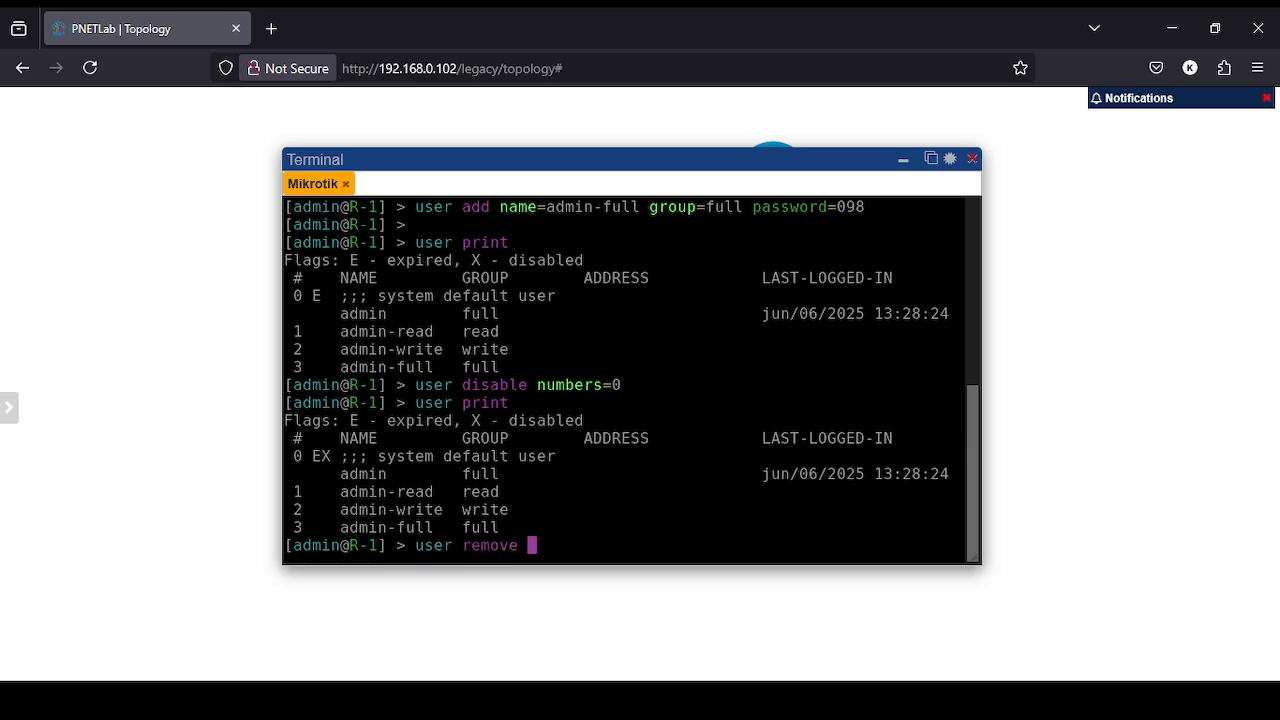
text(numbers=0)
key(Return)
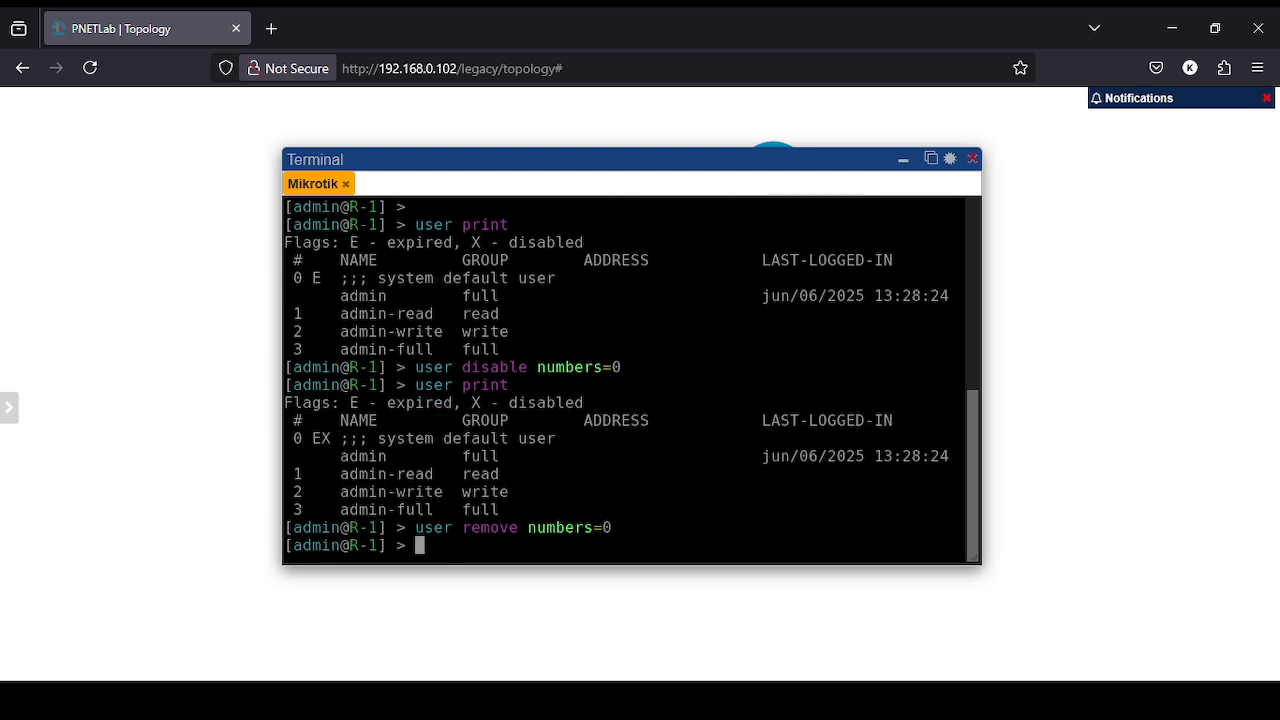
text(user print)
key(Return)
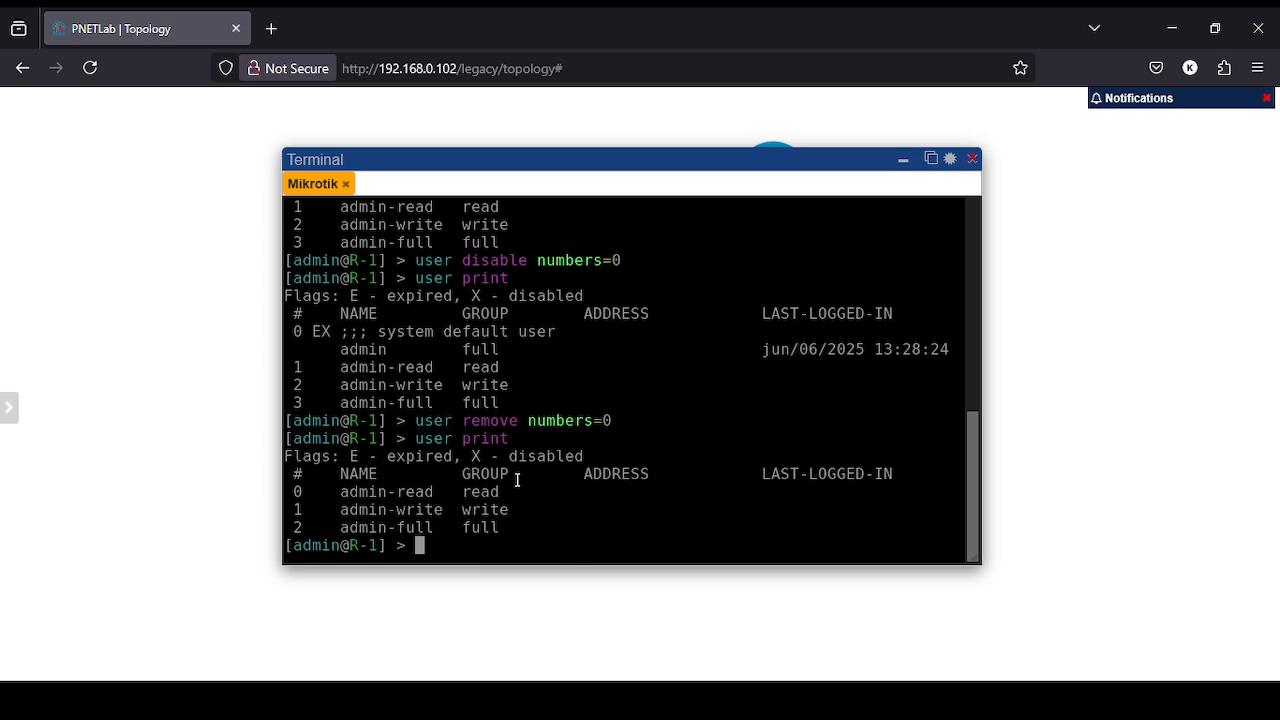
scroll(517, 480, up, 7)
scroll(517, 480, down, 3)
scroll(550, 418, down, 5)
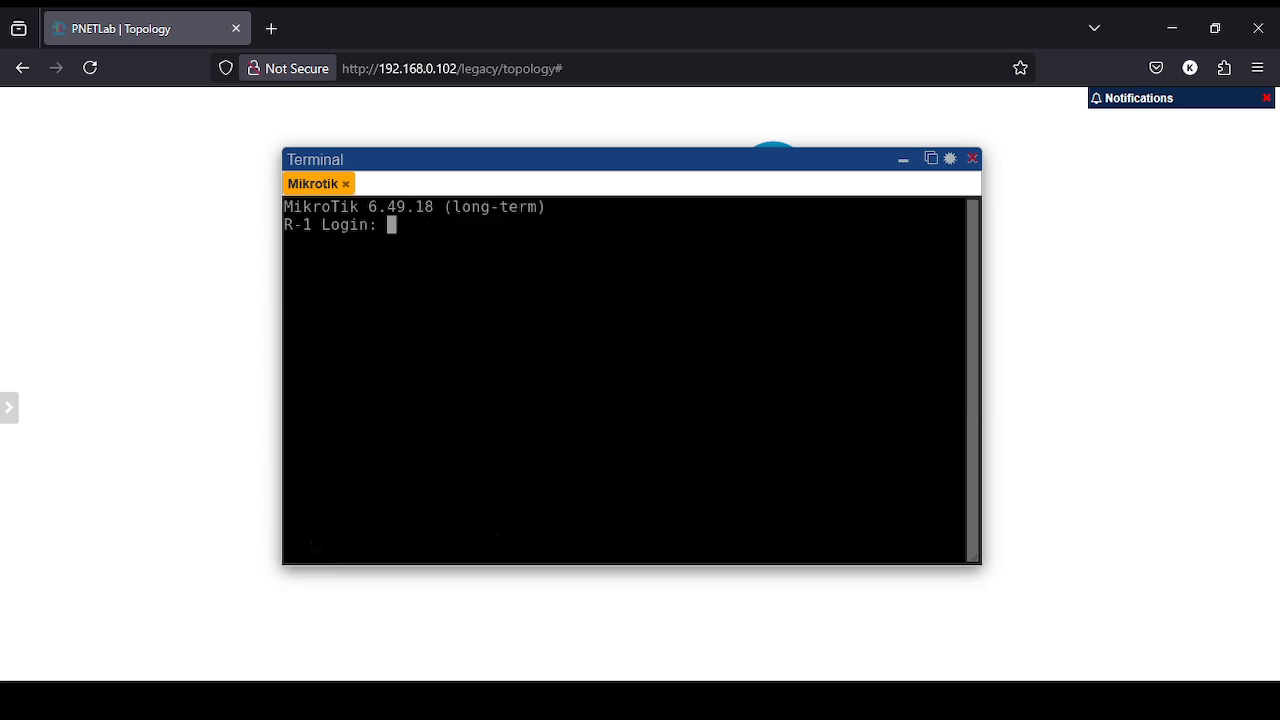
- Log into R-1 as admin-read and clear the welcome banner
text(admin-write)
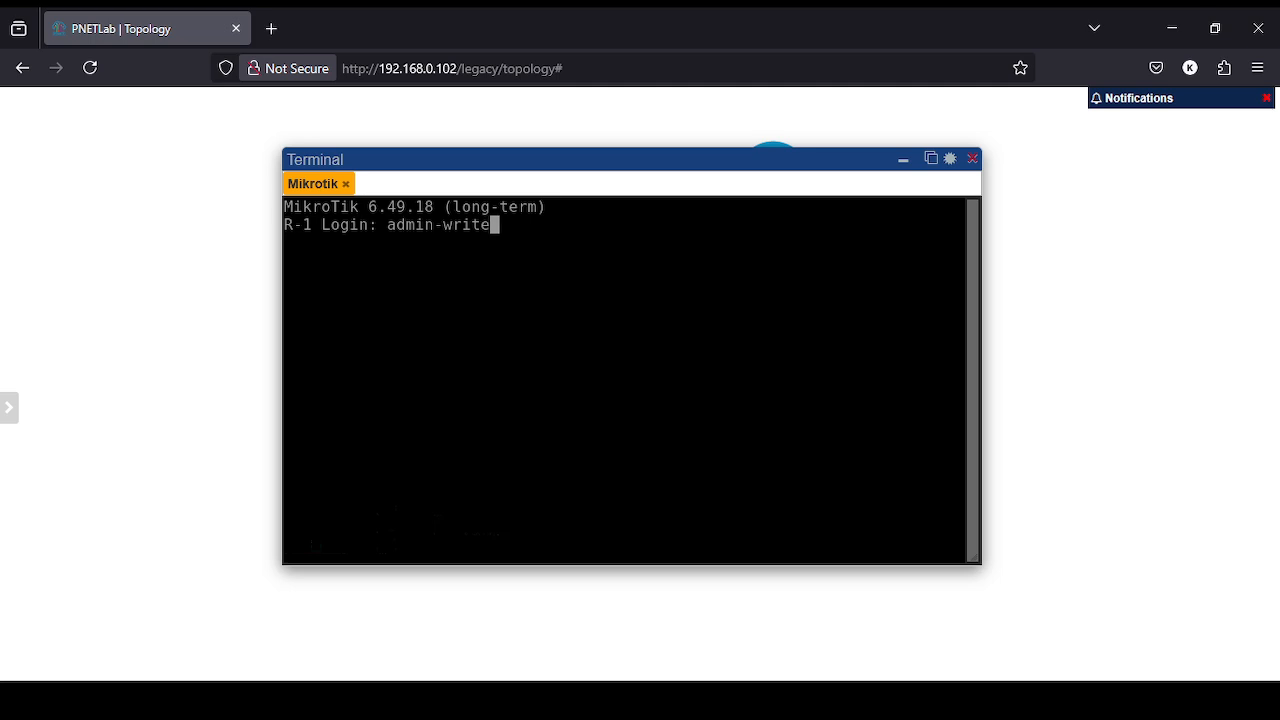
key(BackSpace)
key(BackSpace)
key(BackSpace)
key(BackSpace)
key(BackSpace)
text(read)
key(Return)
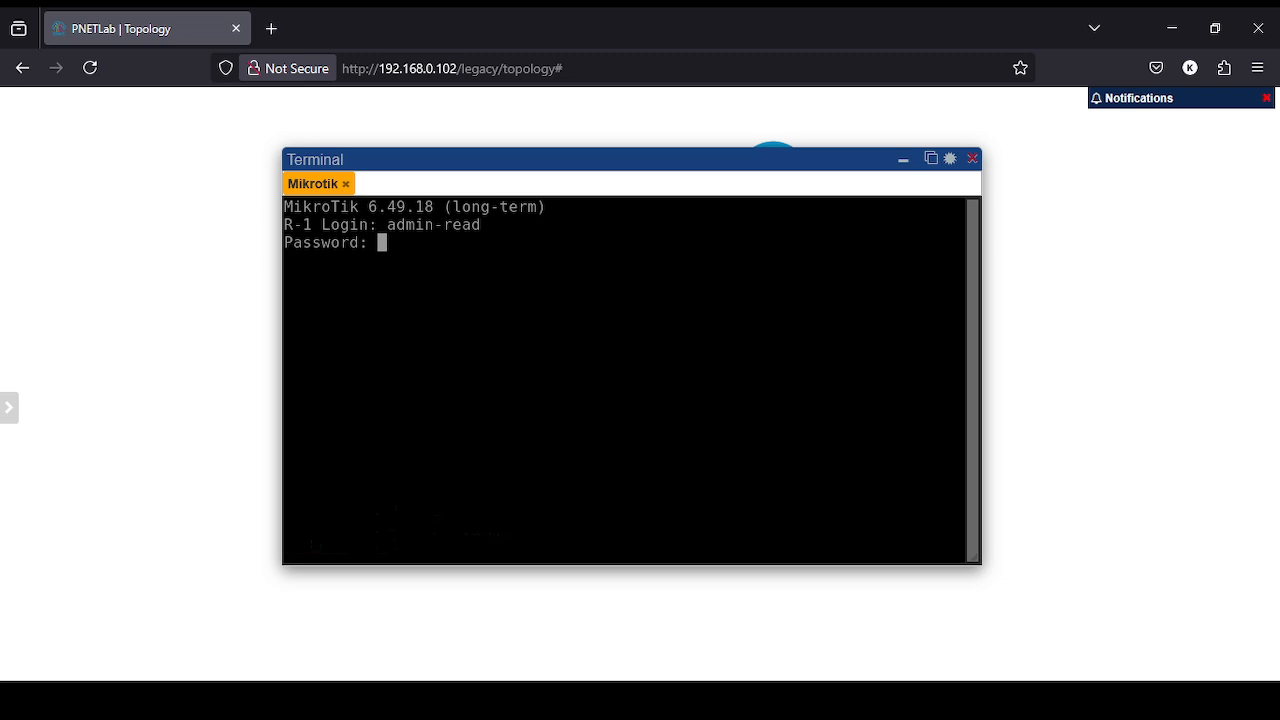
key(Return)
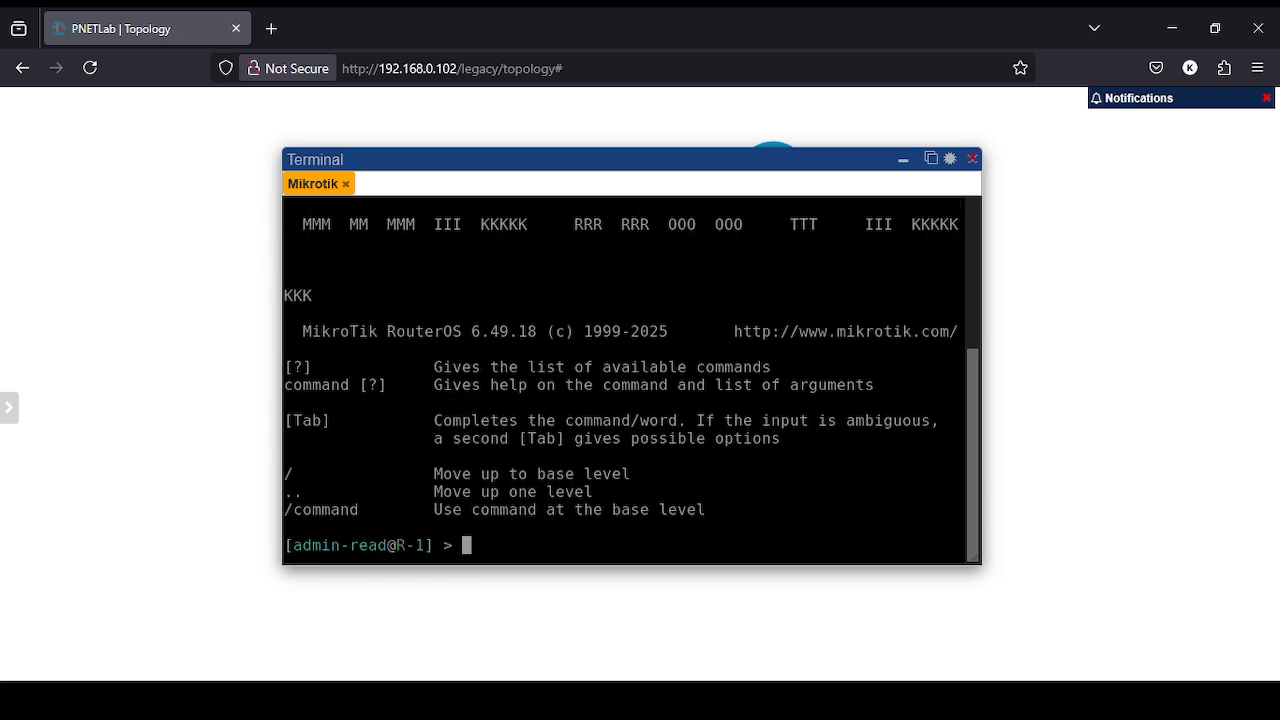
key(ctrl+l)
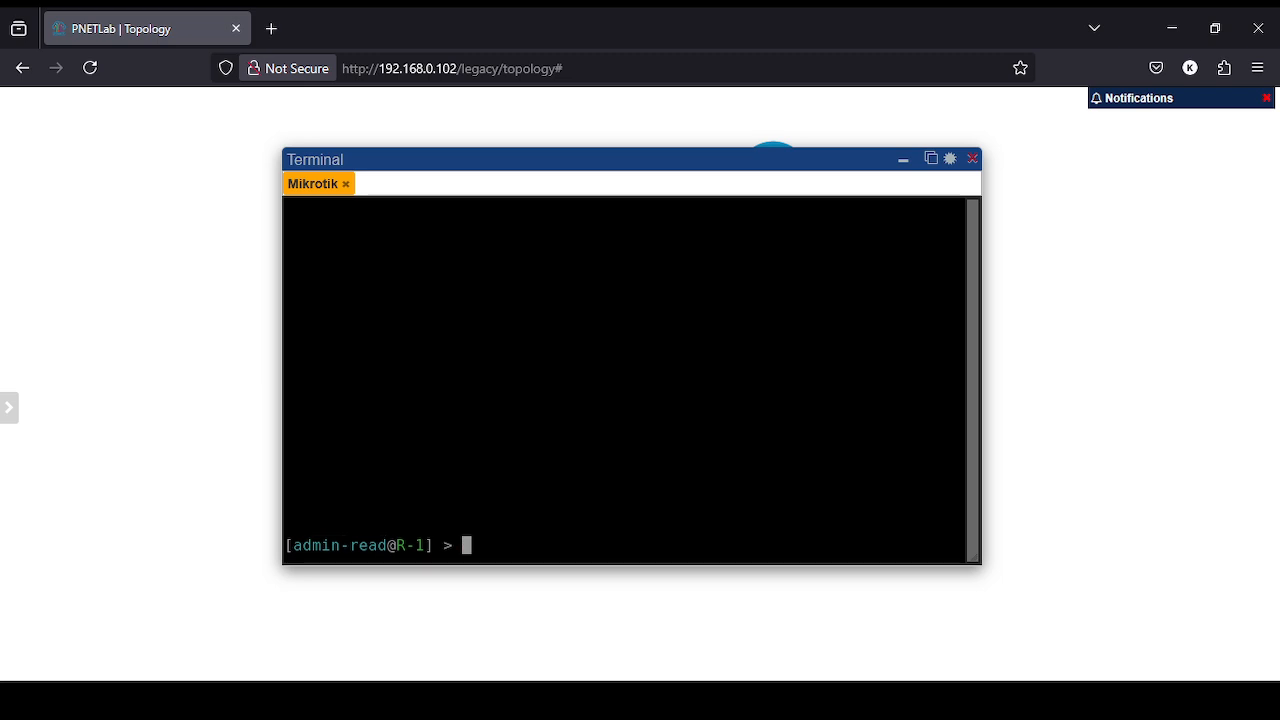
- List R-1's IP addresses with 'ip address print', showing 192.168.0.110/24 on ether1
text(ip add)
key(Tab)
text(print)
key(Return)
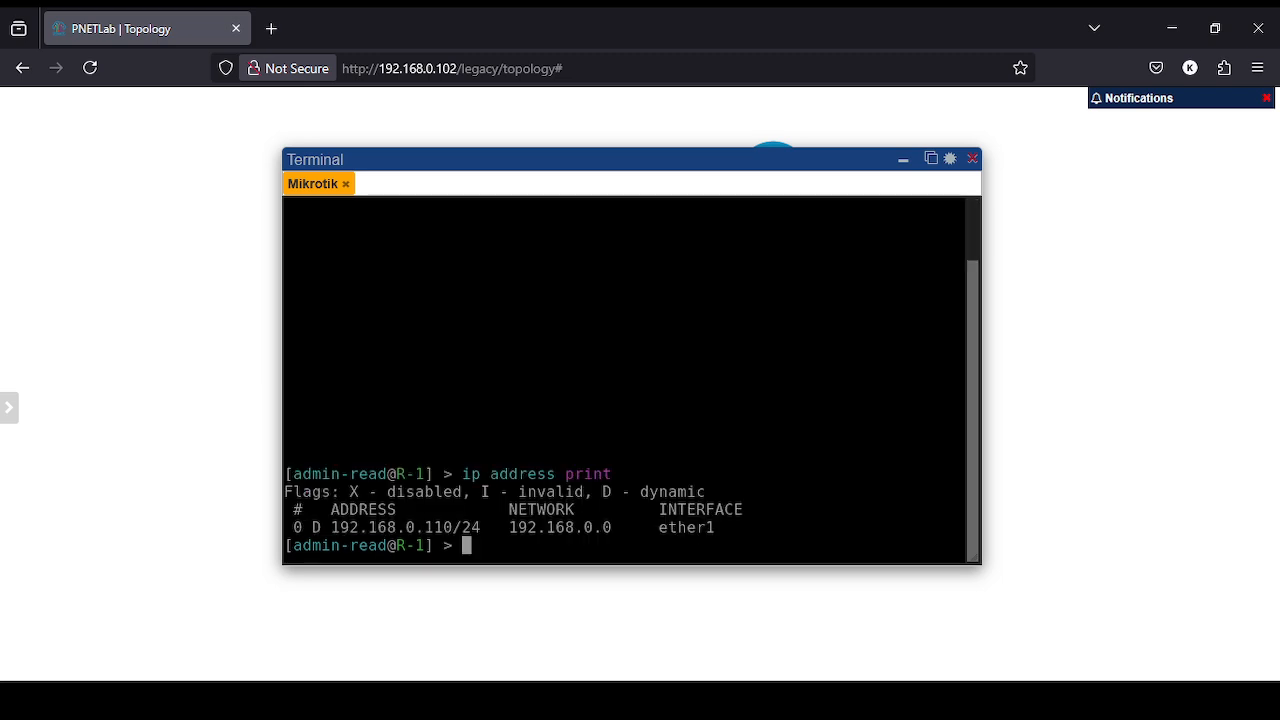
- Try adding 10.10.10.1/24 on ether2, which is refused for lack of permissions
text(ip add)
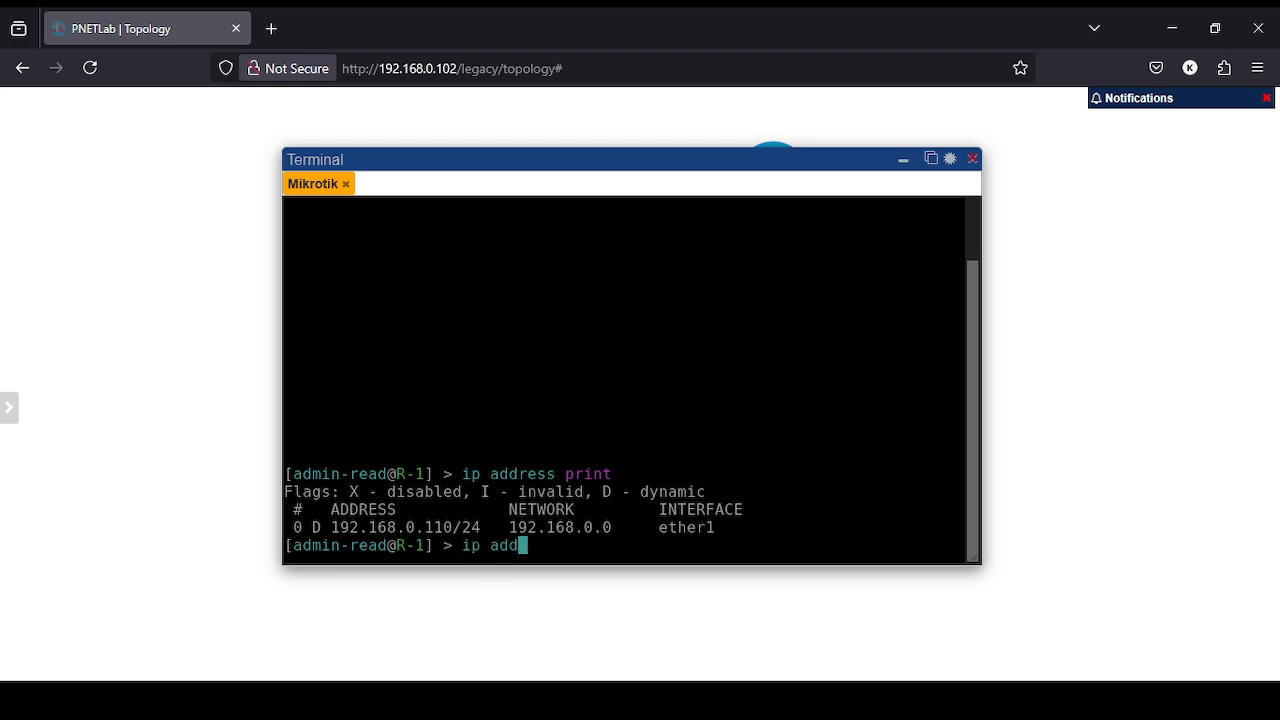
key(Tab)
text(add )
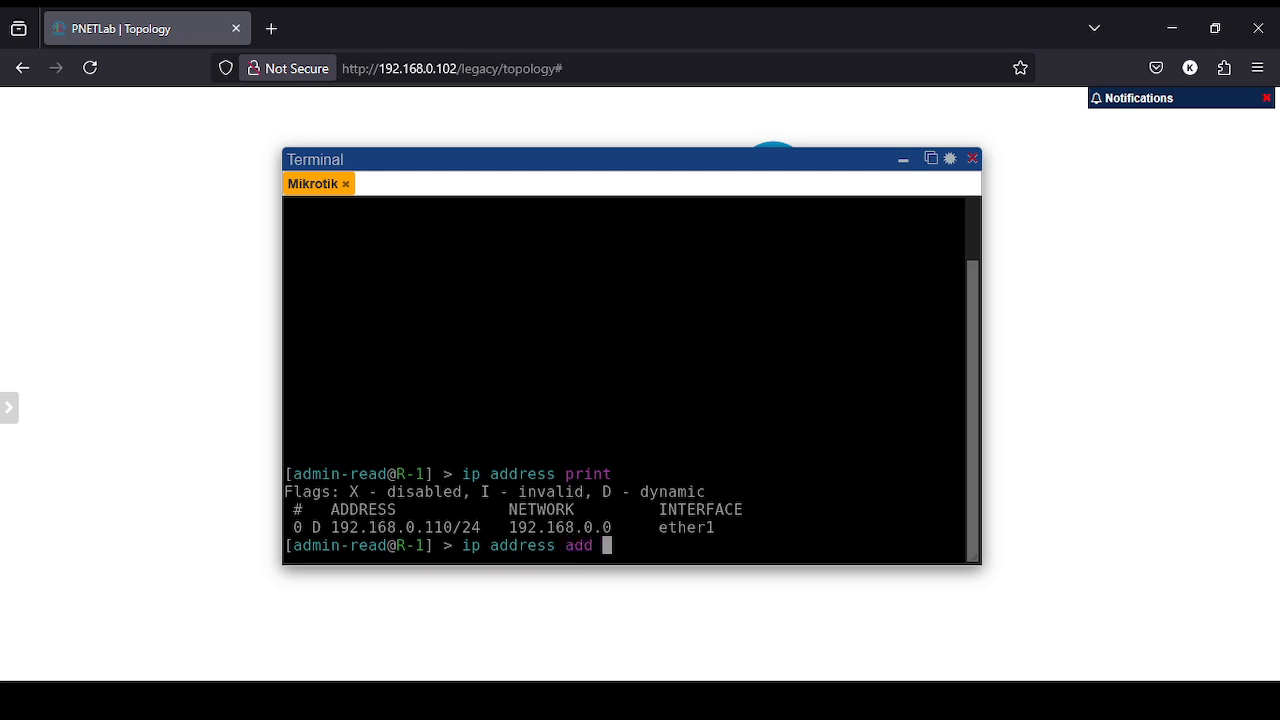
text(add)
key(Tab)
text(10)
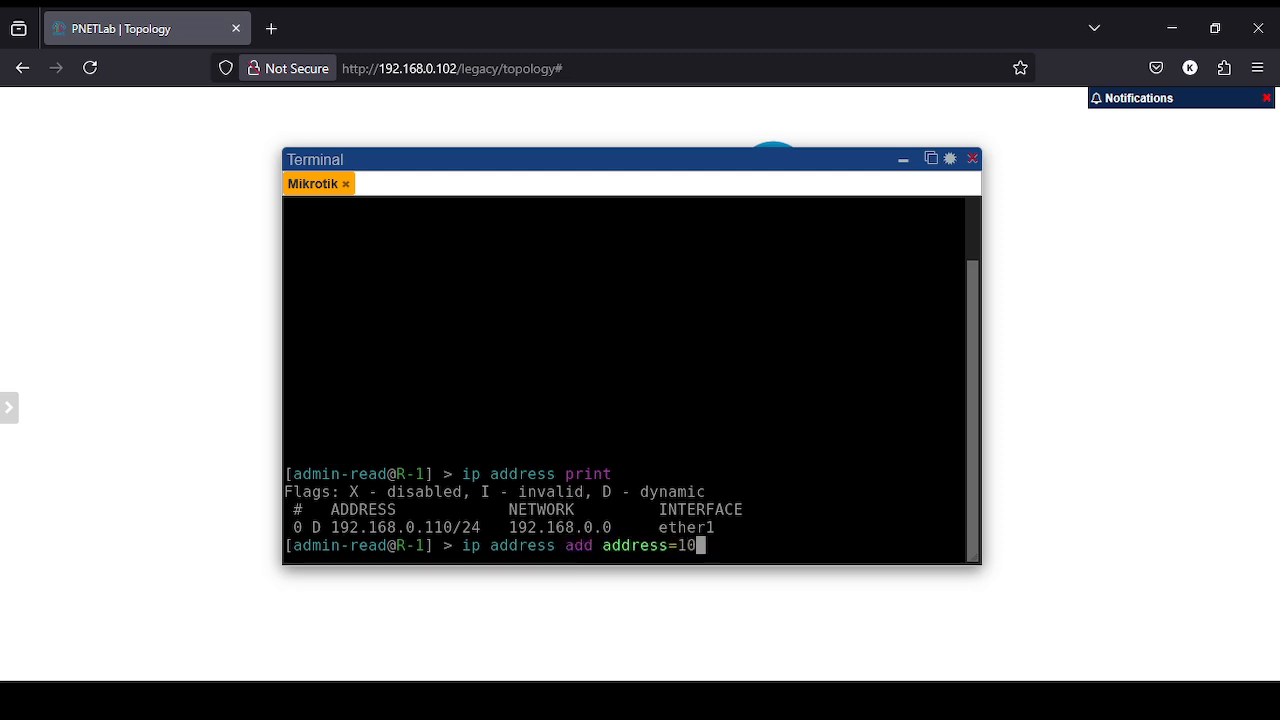
text(.10.10.1/24 )
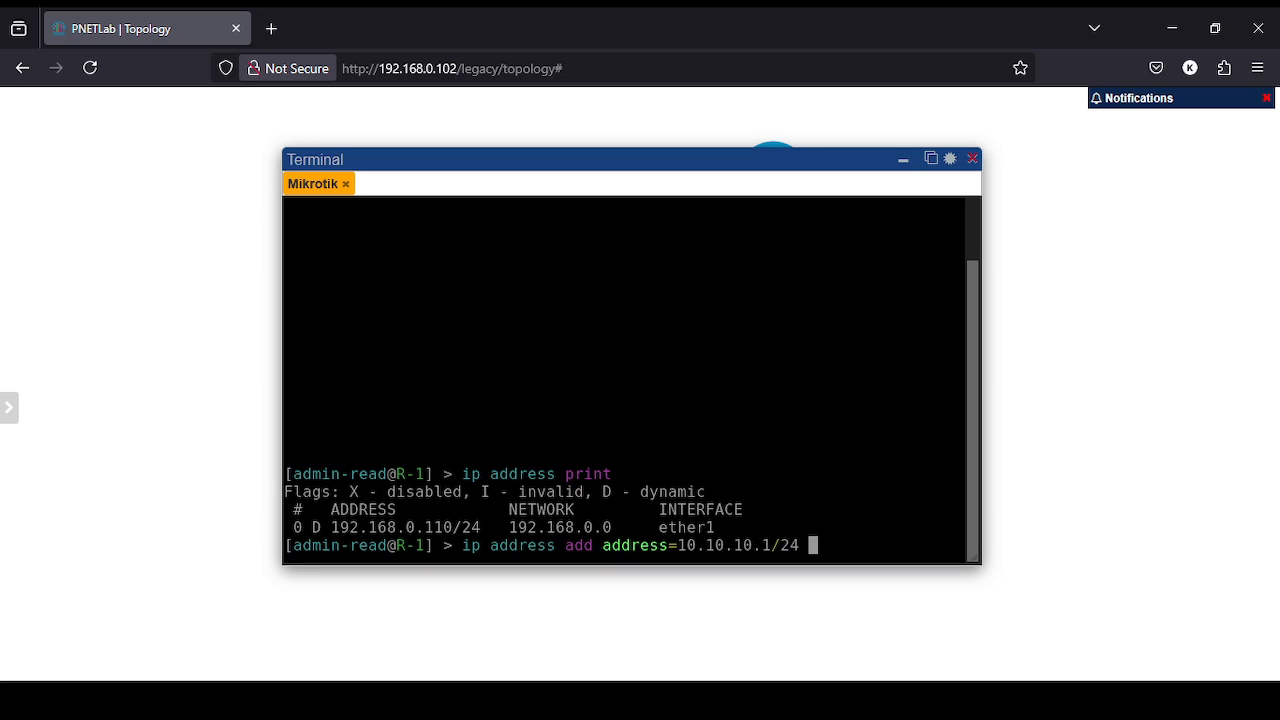
text(in)
key(Tab)
text(ether)
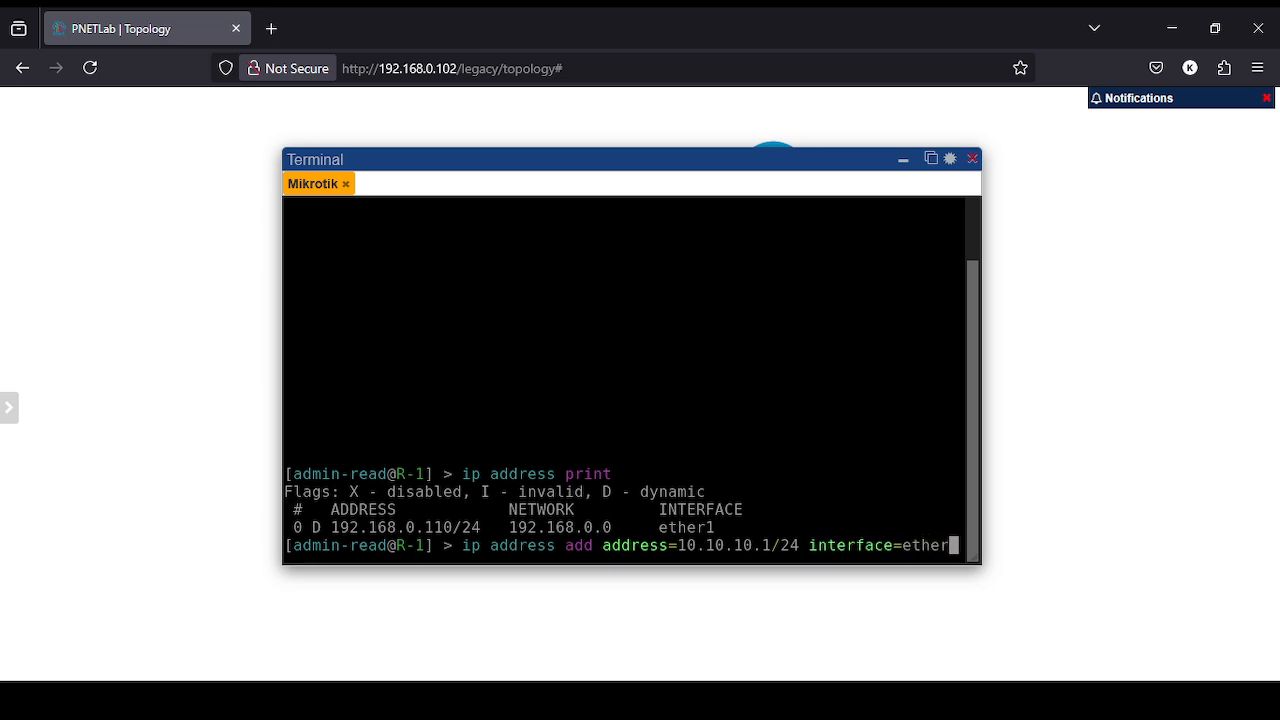
text(2)
key(Return)
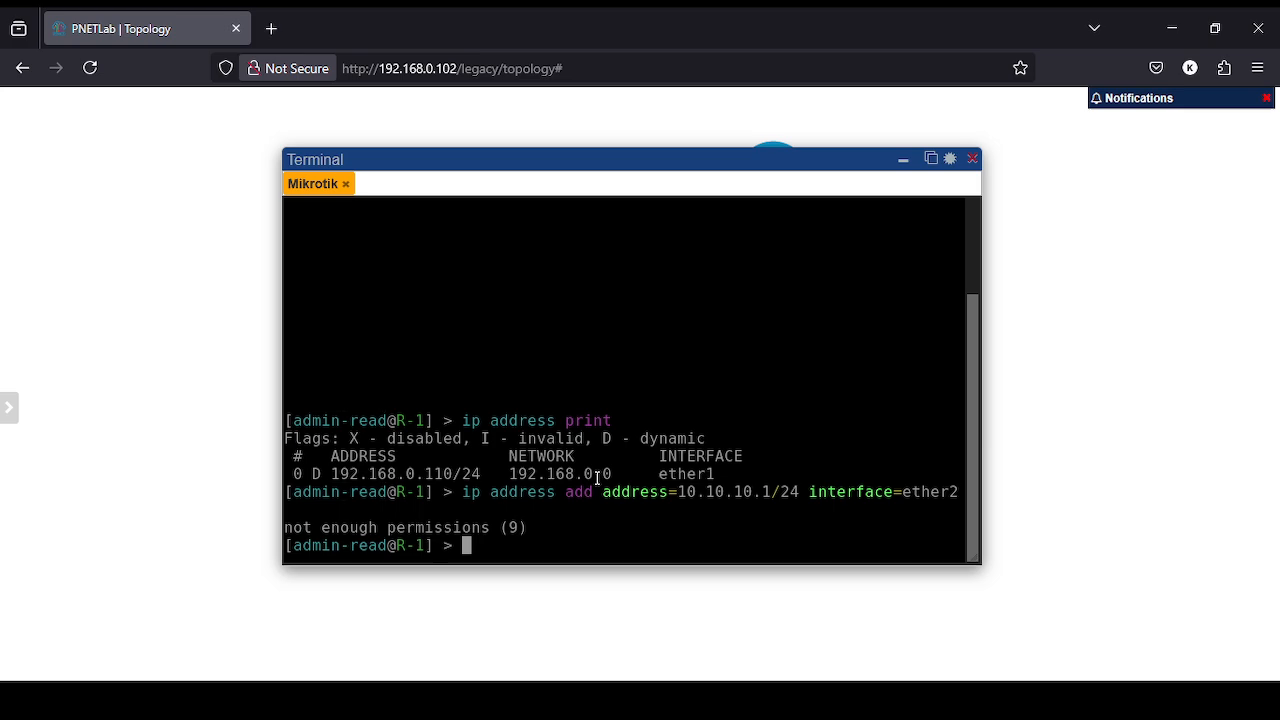
- Log out of admin-read, log back in as admin-write, and clear the banner
key(ctrl+l)
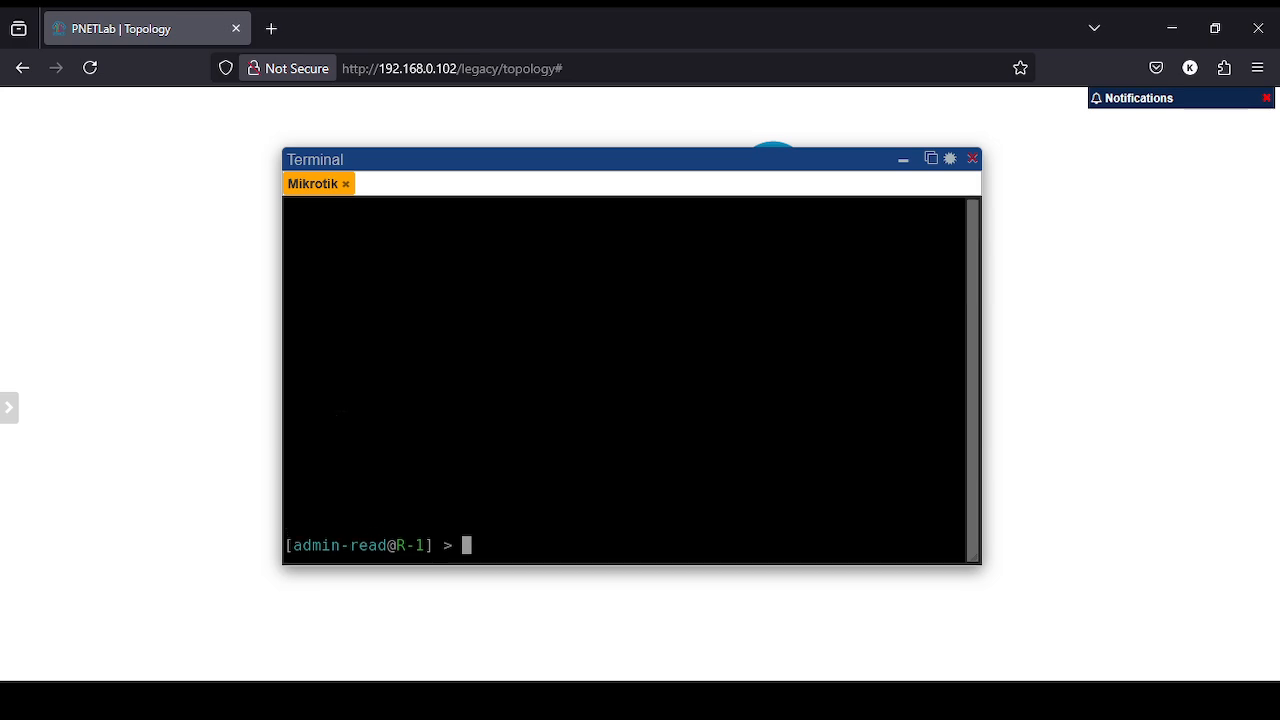
key(ctrl+d)
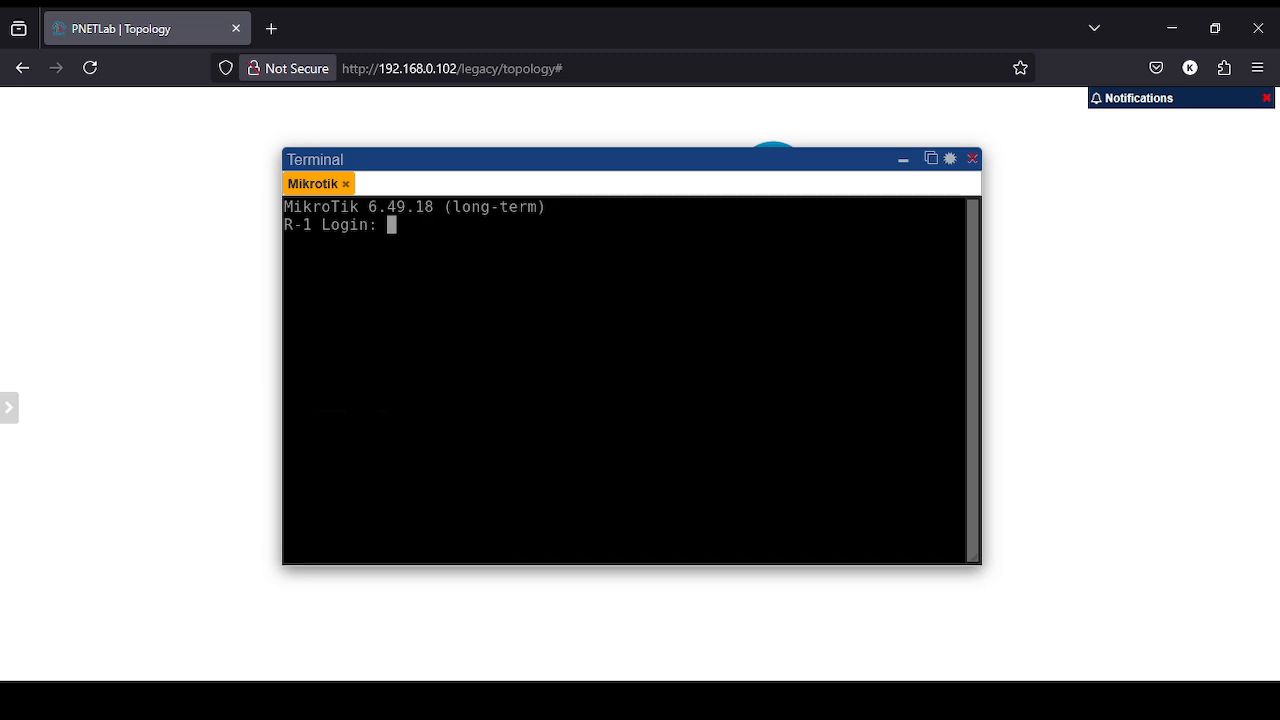
text(admin-write)
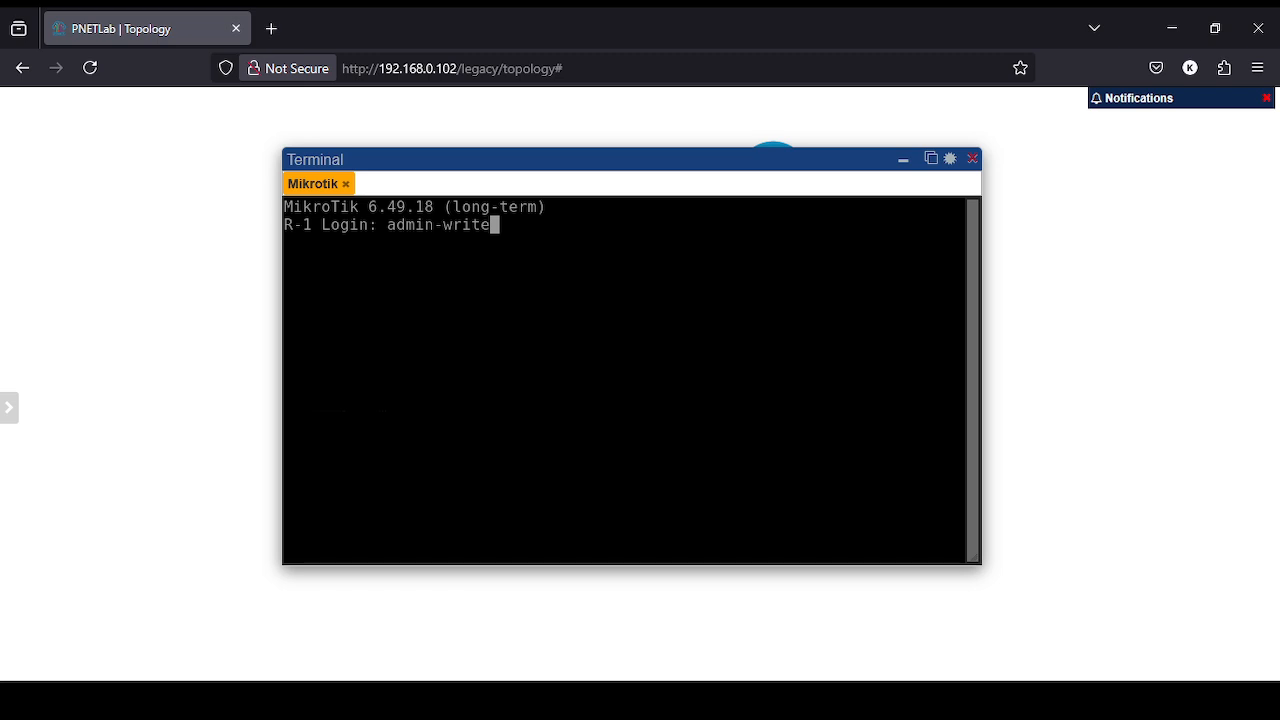
key(Return)
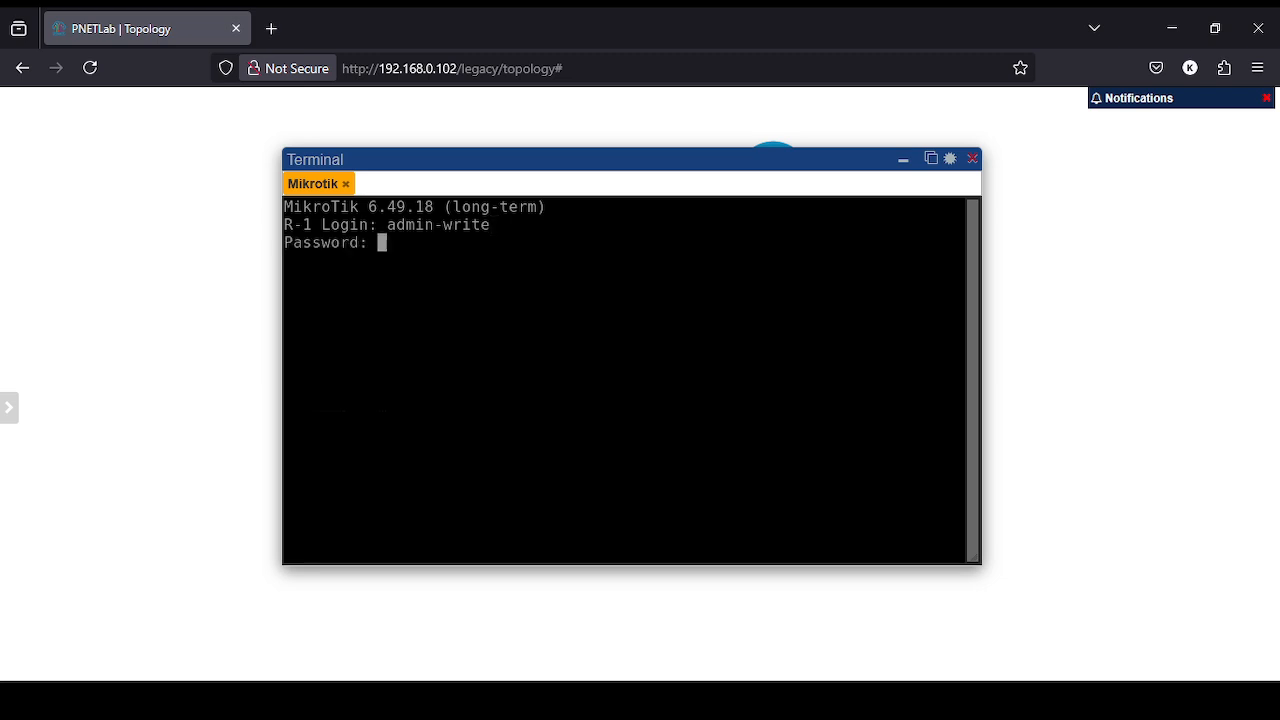
key(Return)
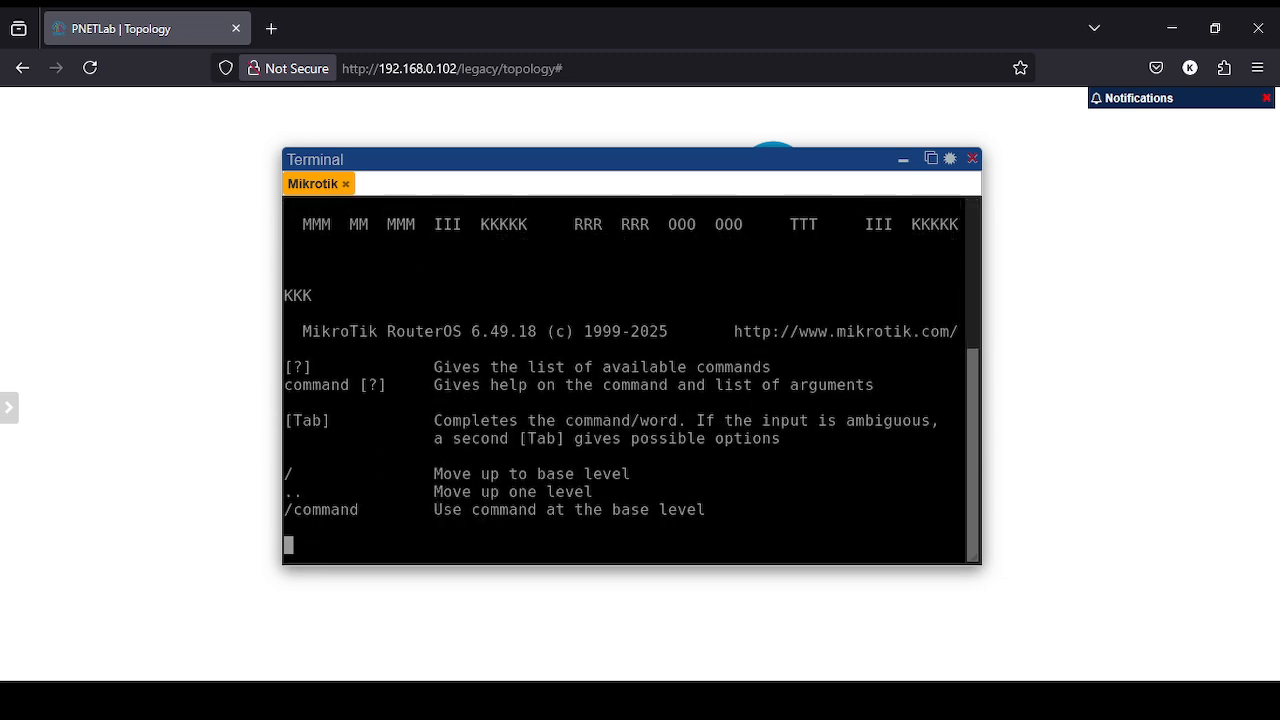
key(ctrl+l)
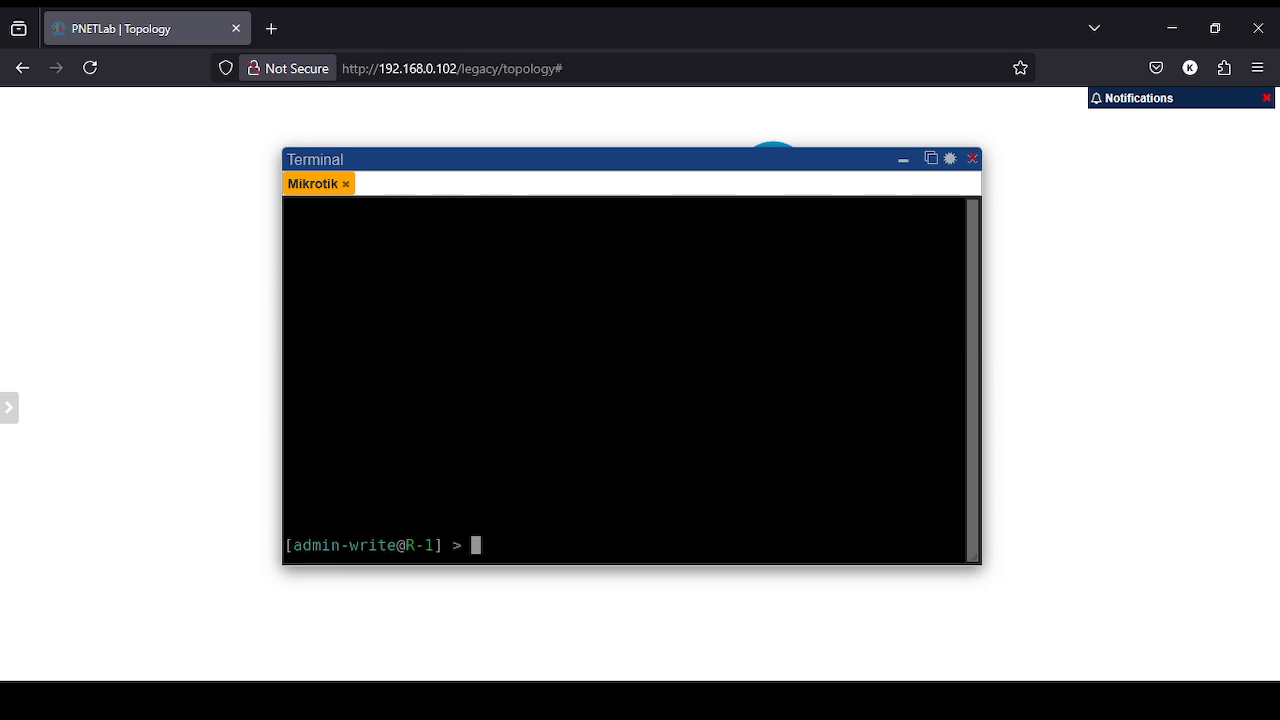
- List R-1's current IP addresses with 'ip address print'
text(ip print)
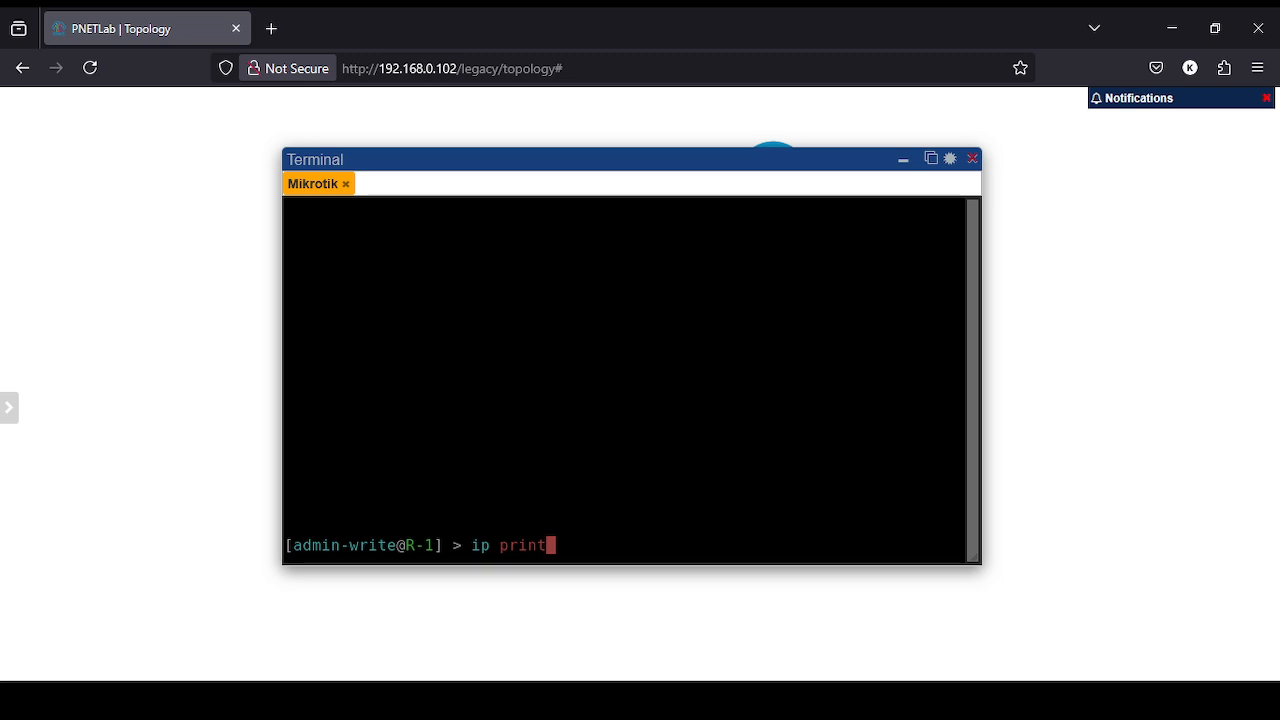
key(BackSpace)
key(BackSpace)
key(BackSpace)
key(BackSpace)
key(BackSpace)
text(address print)
key(Return)
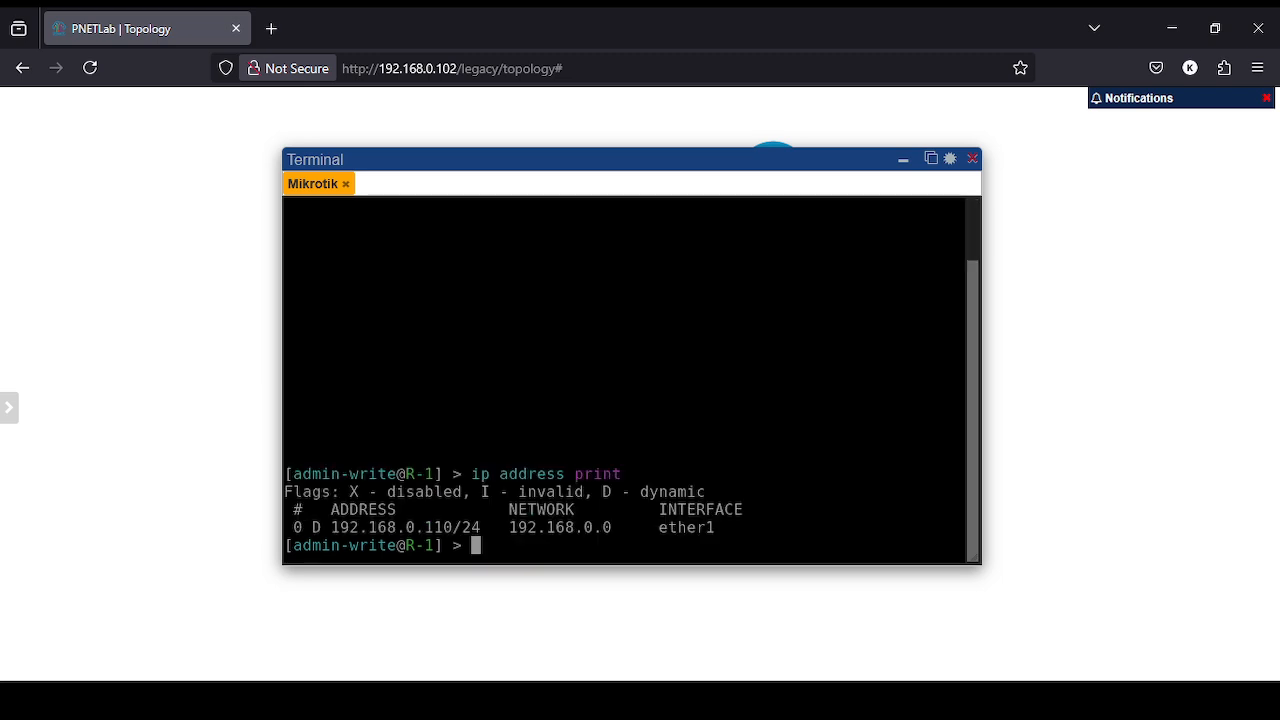
- Add address 10.10.10.1/24 to interface ether2
text(ip addres)
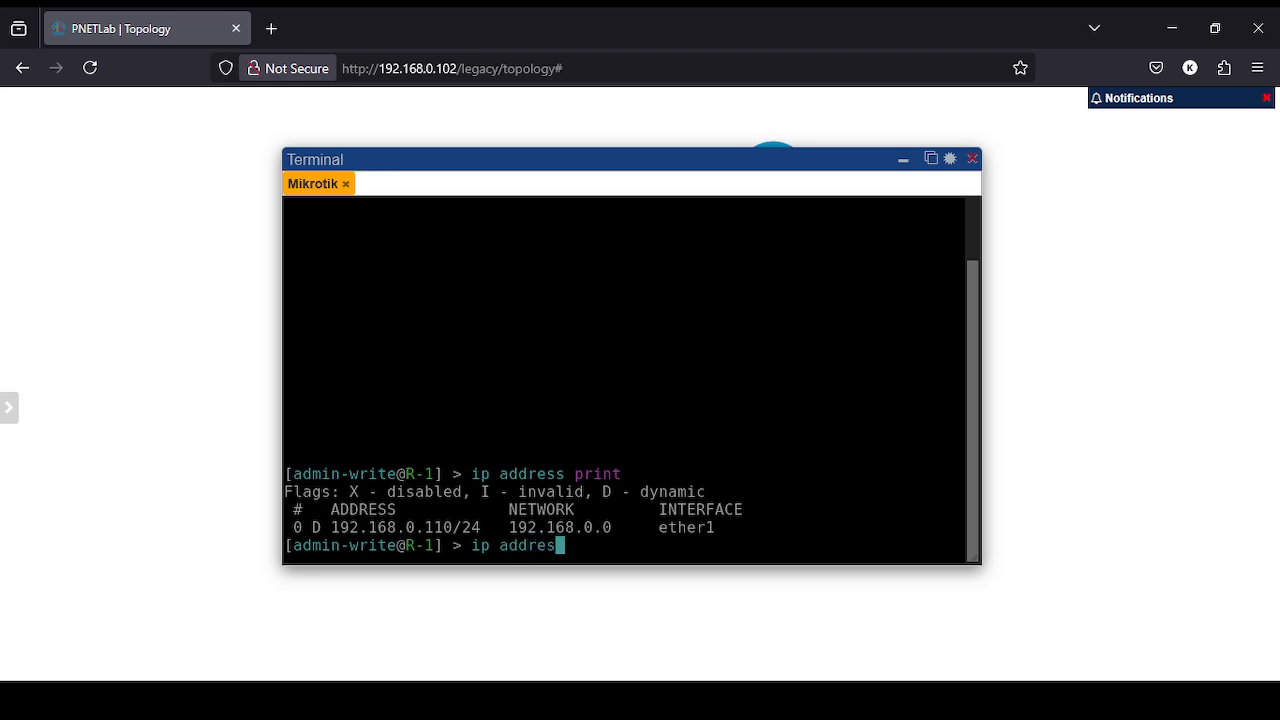
text(s add add)
key(Tab)
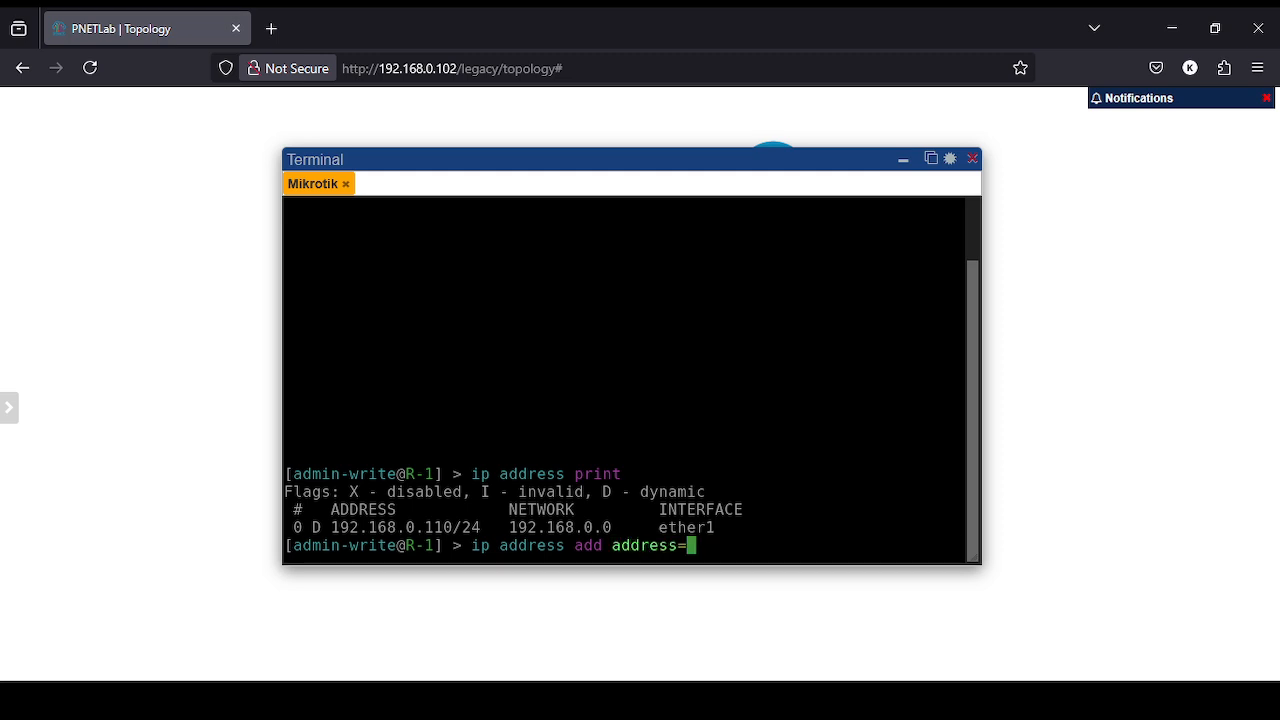
text(192.168.)
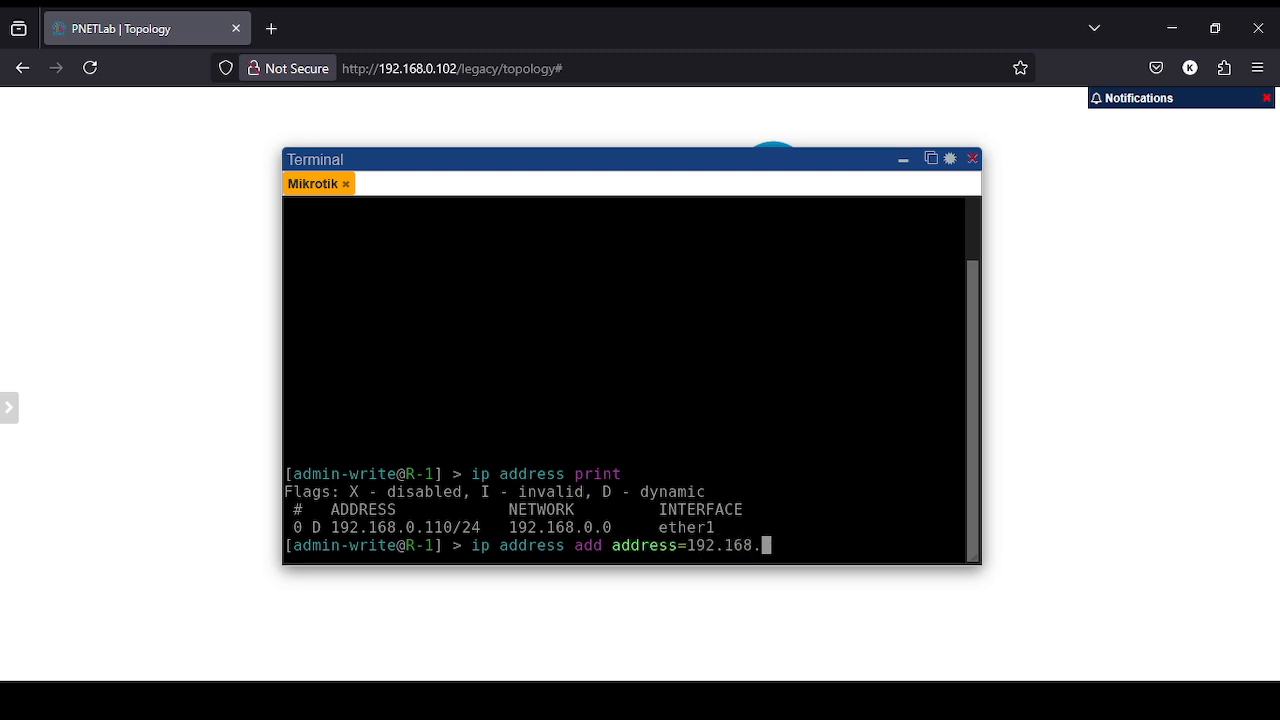
text(0.)
key(BackSpace)
key(BackSpace)
key(BackSpace)
key(BackSpace)
key(BackSpace)
key(BackSpace)
key(BackSpace)
key(BackSpace)
key(BackSpace)
key(BackSpace)
text(10.10.10.)
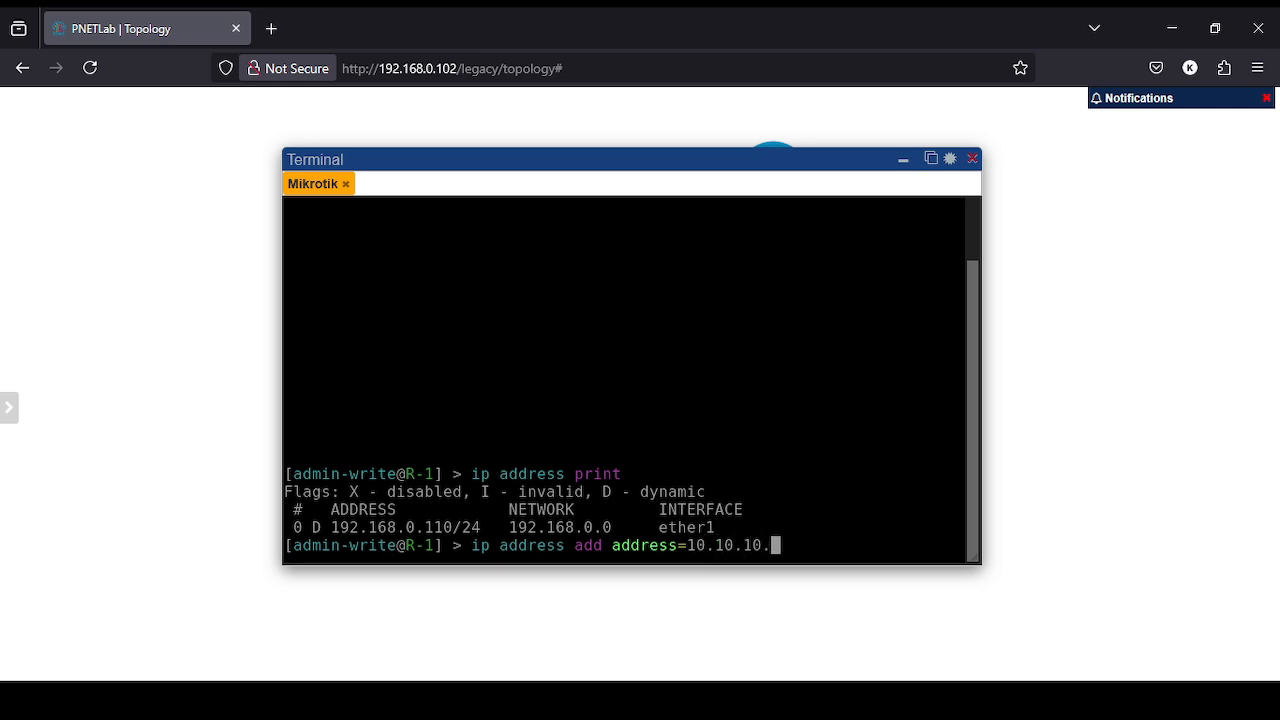
text(1/24 int)
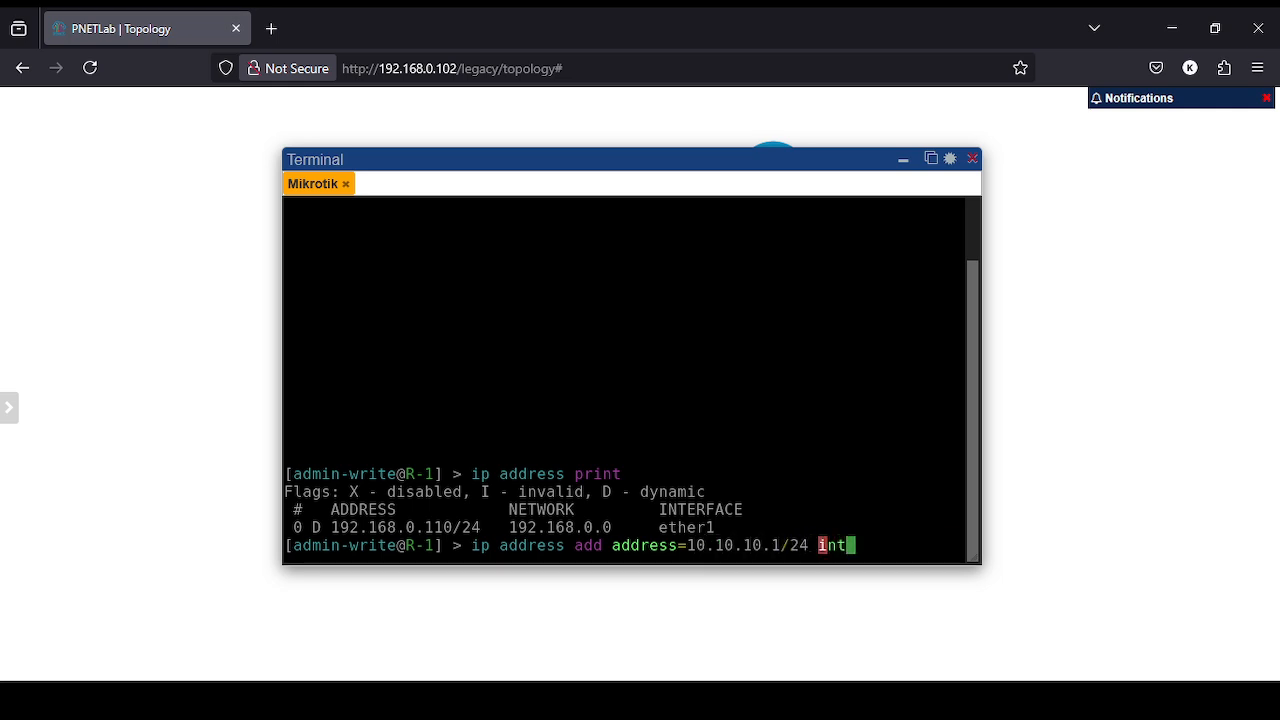
text(er)
key(Tab)
text(ether2)
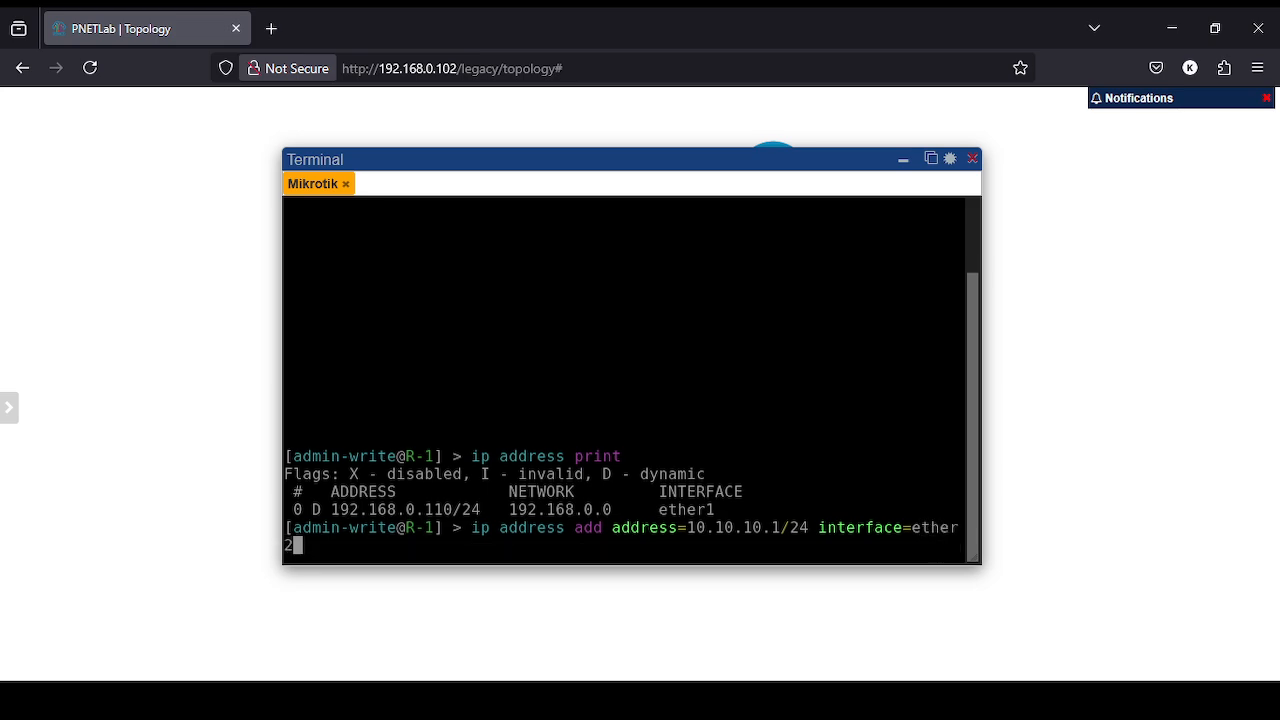
key(Return)
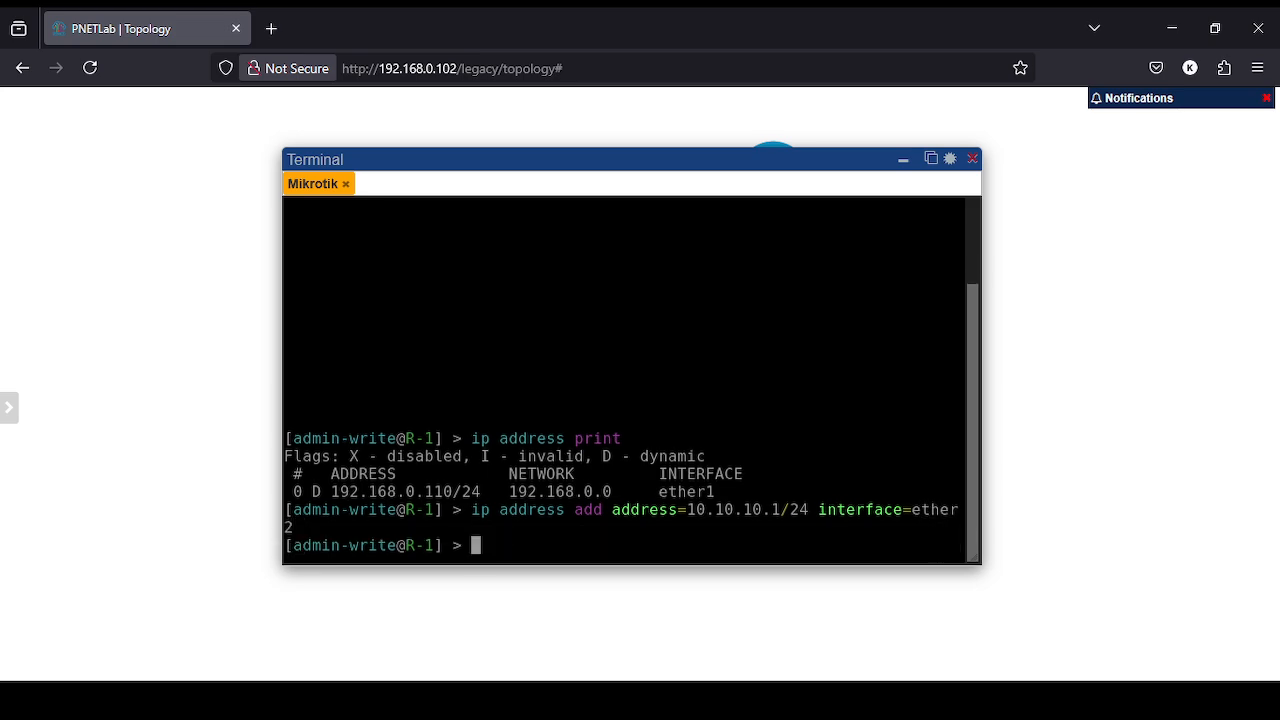
- Reprint the address list to confirm 10.10.10.1/24 on ether2 beside 192.168.0.110/24
text(use)
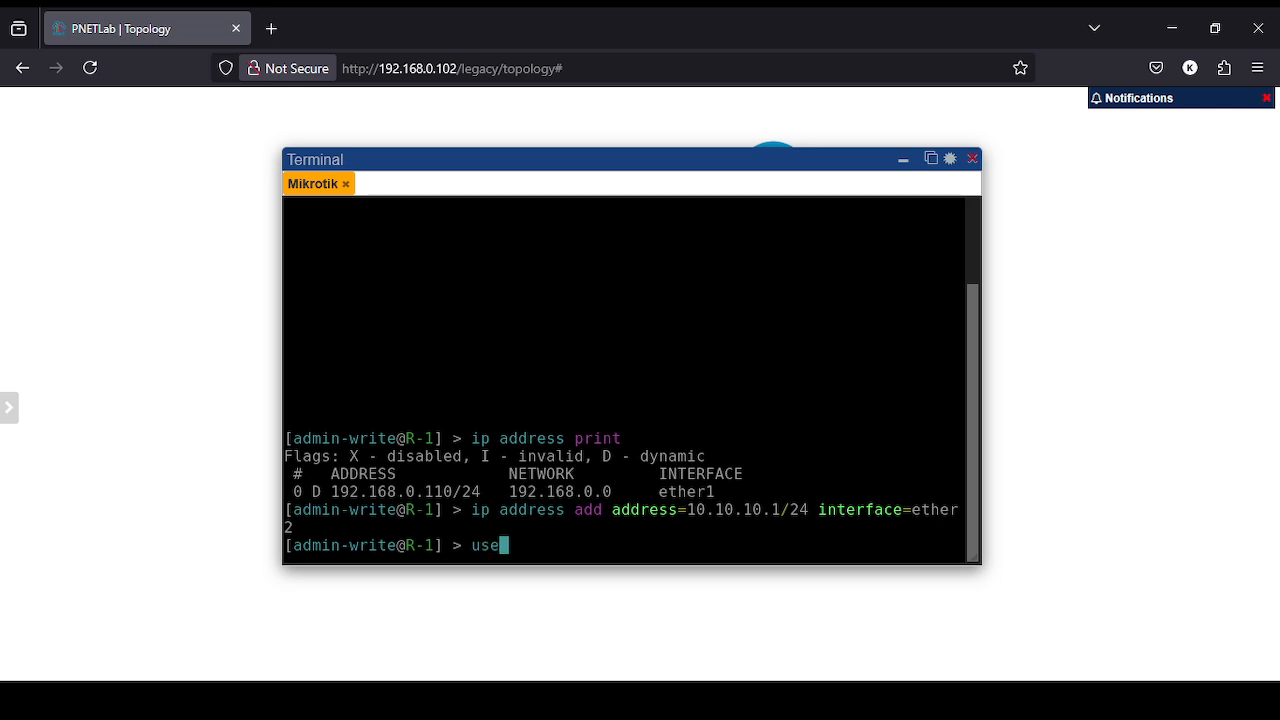
key(BackSpace)
key(BackSpace)
key(BackSpace)
text(ip add pr)
key(Return)
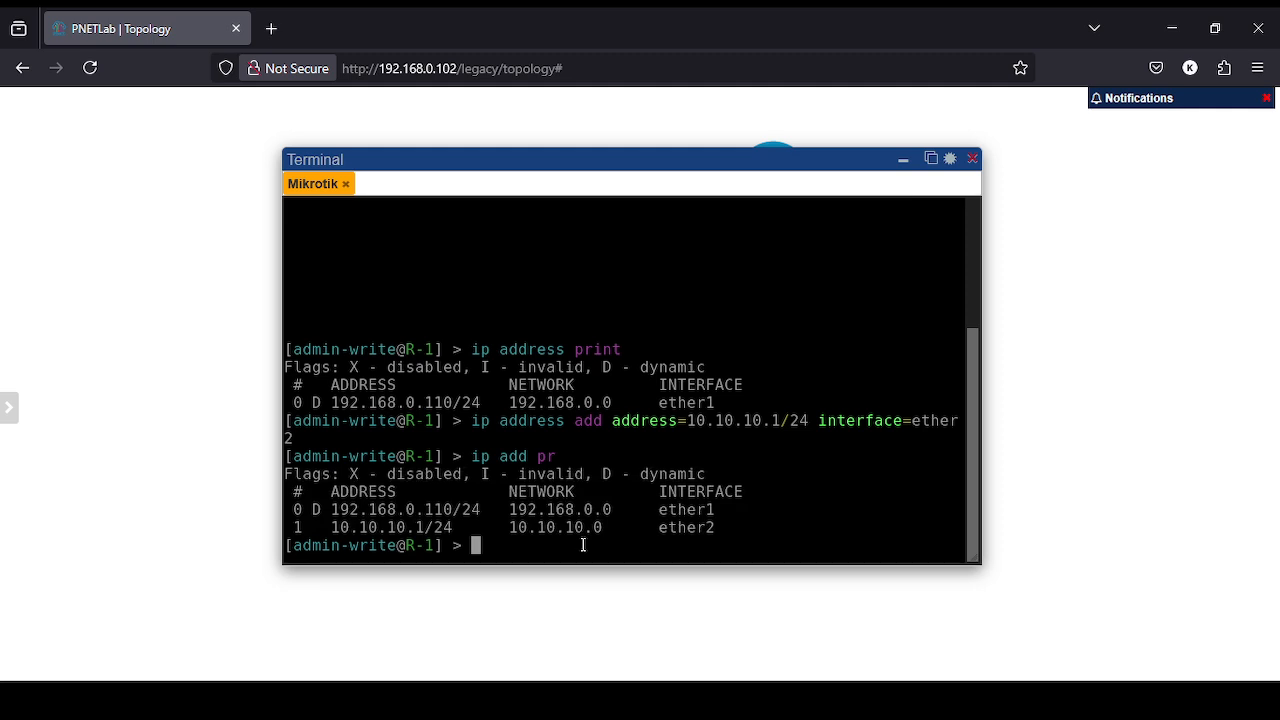
- Try adding user1 with a password in group full; refused with 'not enough permissions (9)'
text(user add name=)
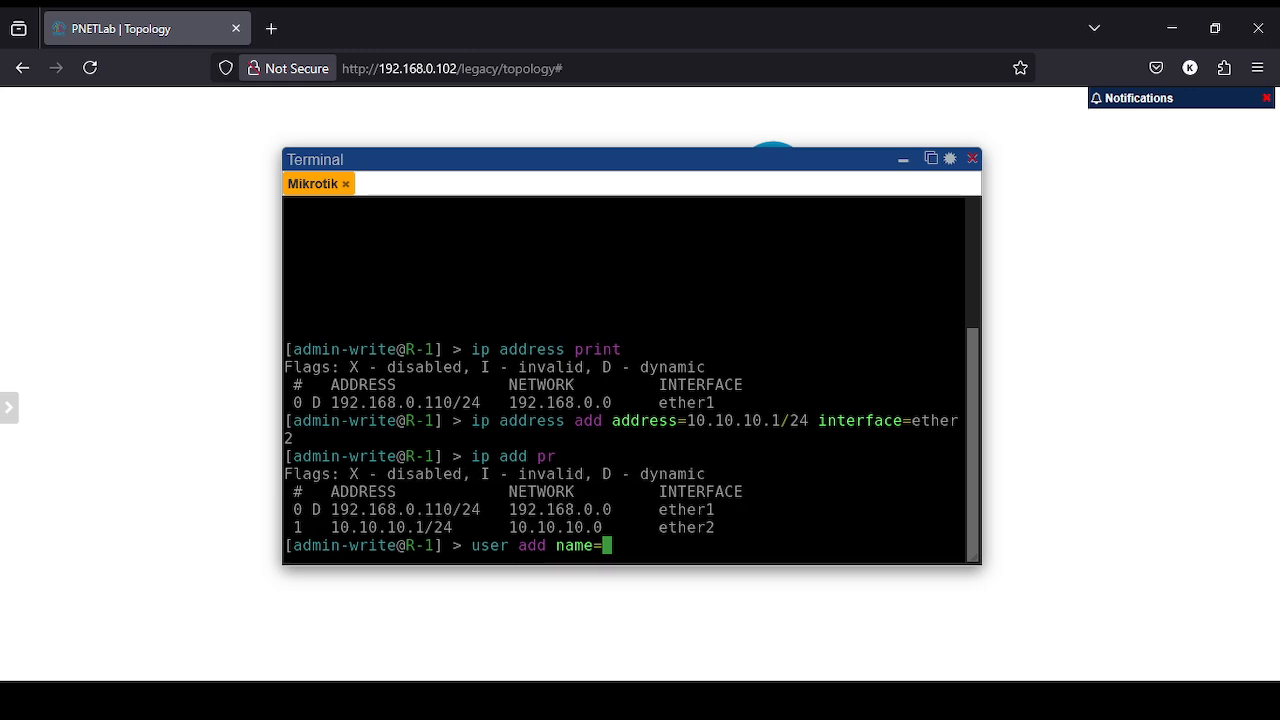
text(user1 p)
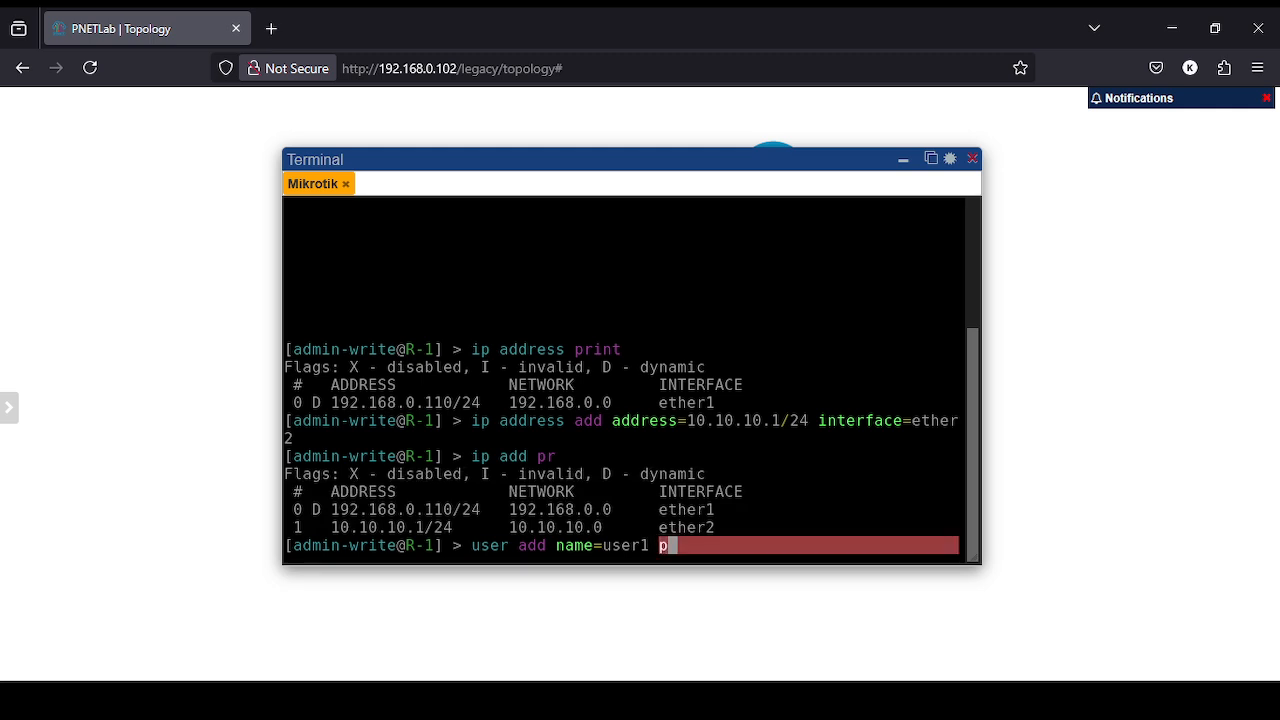
text(ass=)
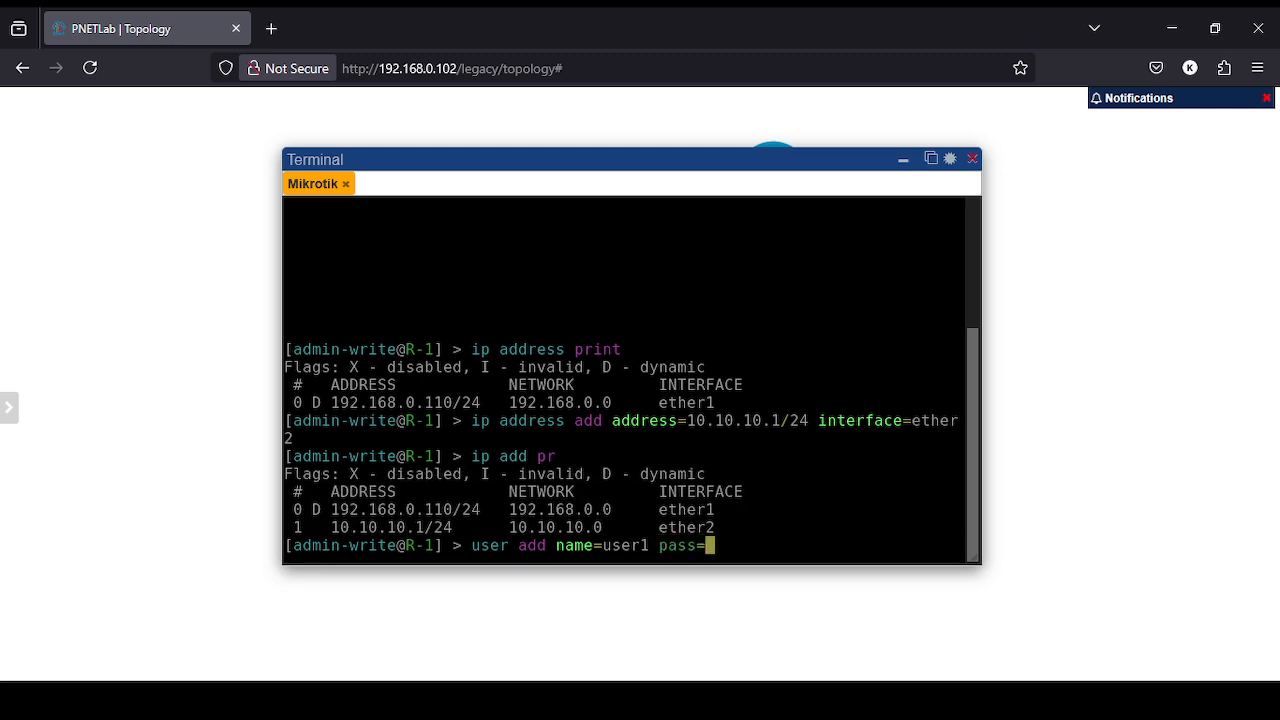
text(123 group=full)
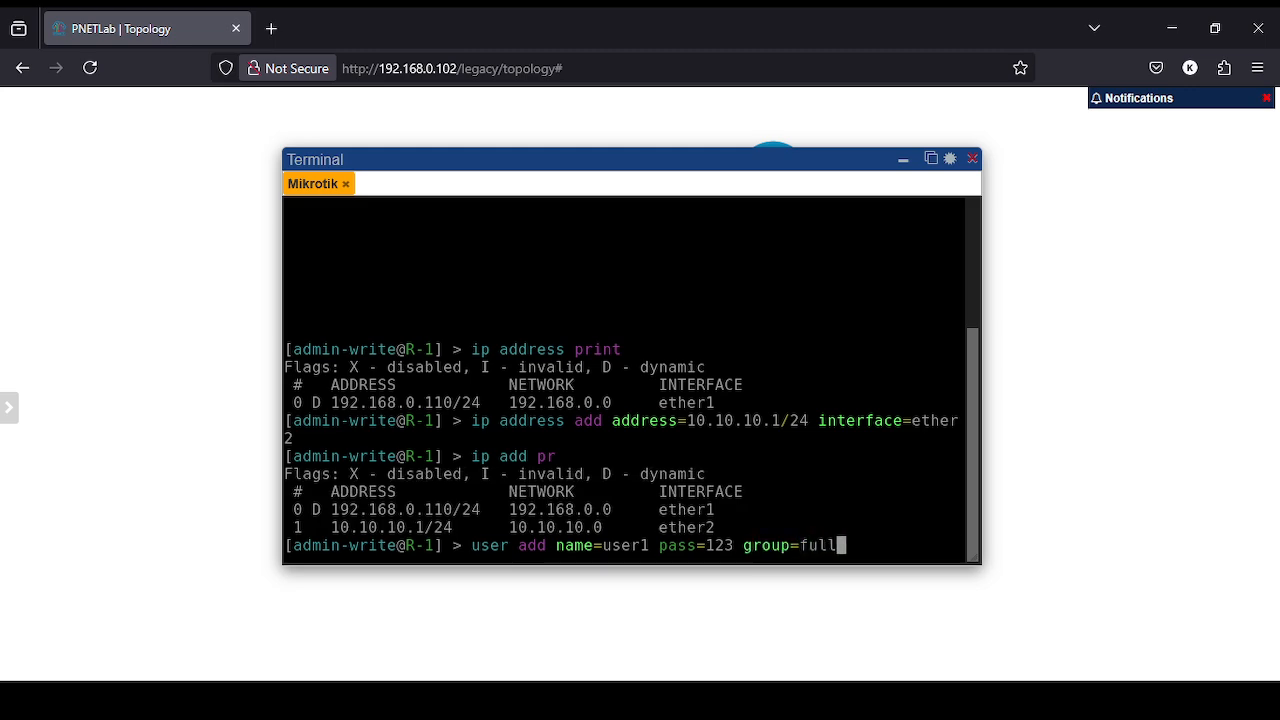
key(Return)
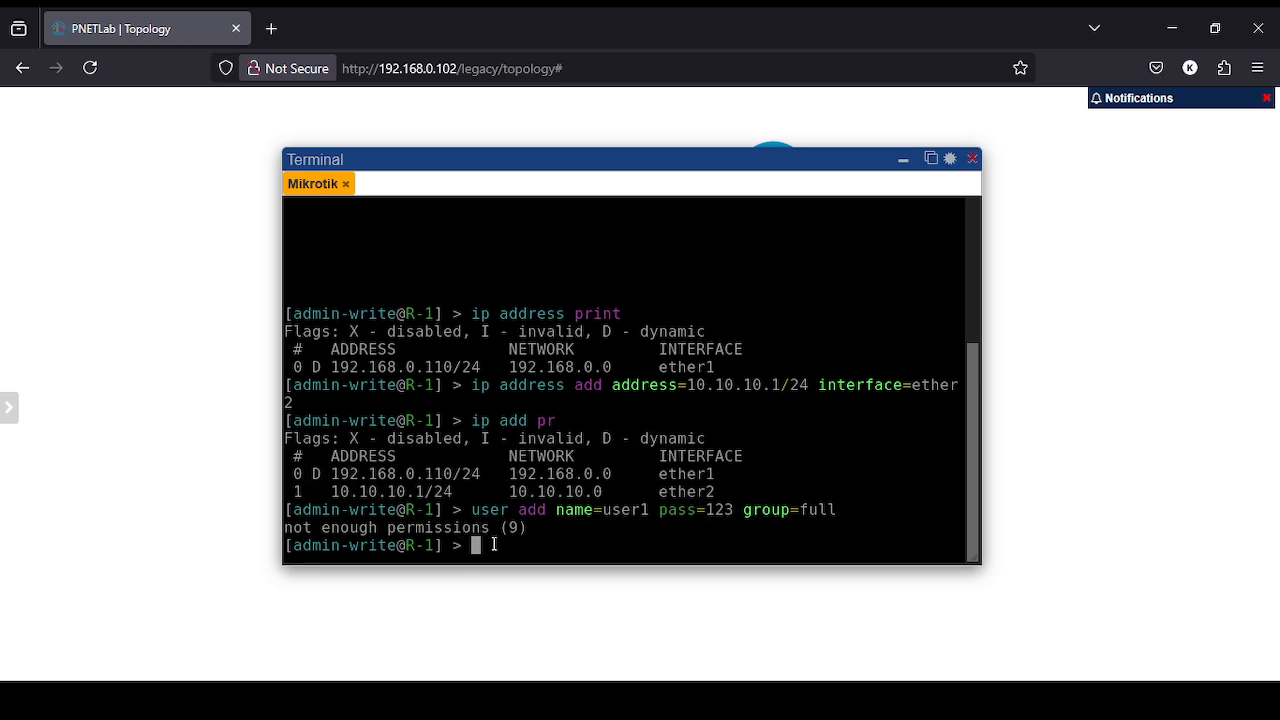
- Run 'system reset-configuration no-defaults=yes' and decline the confirmation with n
text(r)
key(BackSpace)
text(system r)
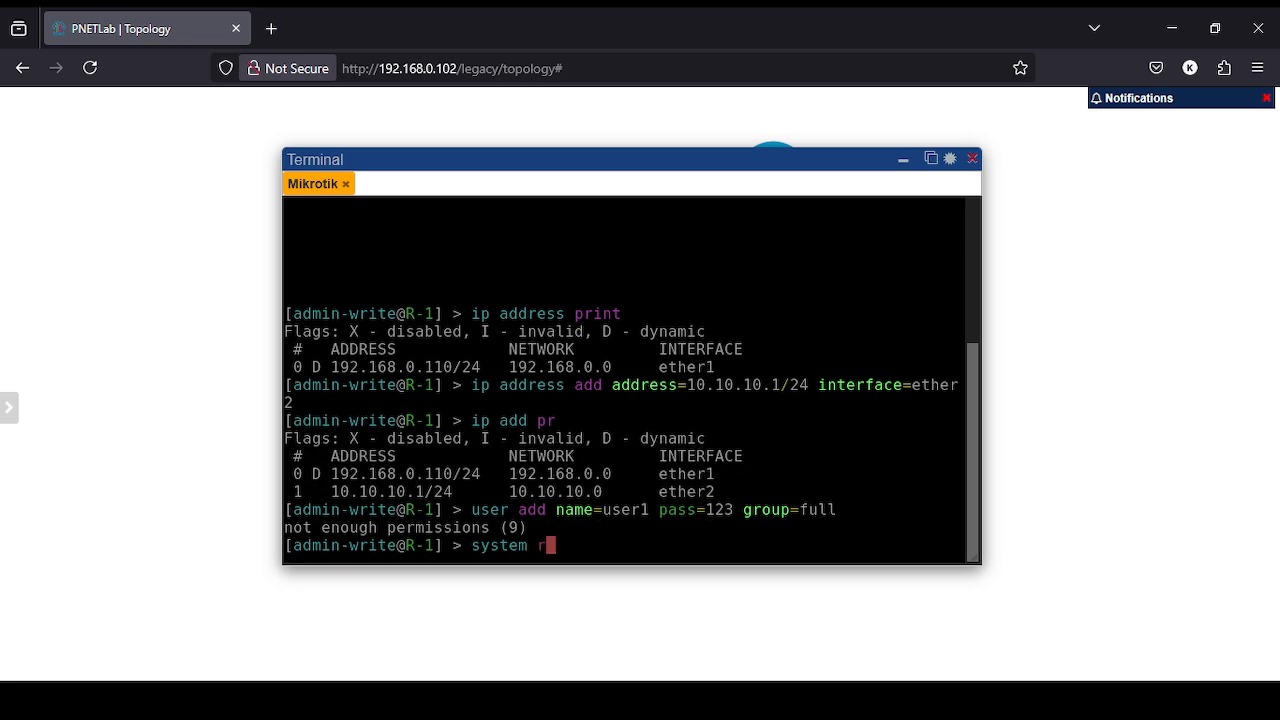
text(ese)
key(Tab)
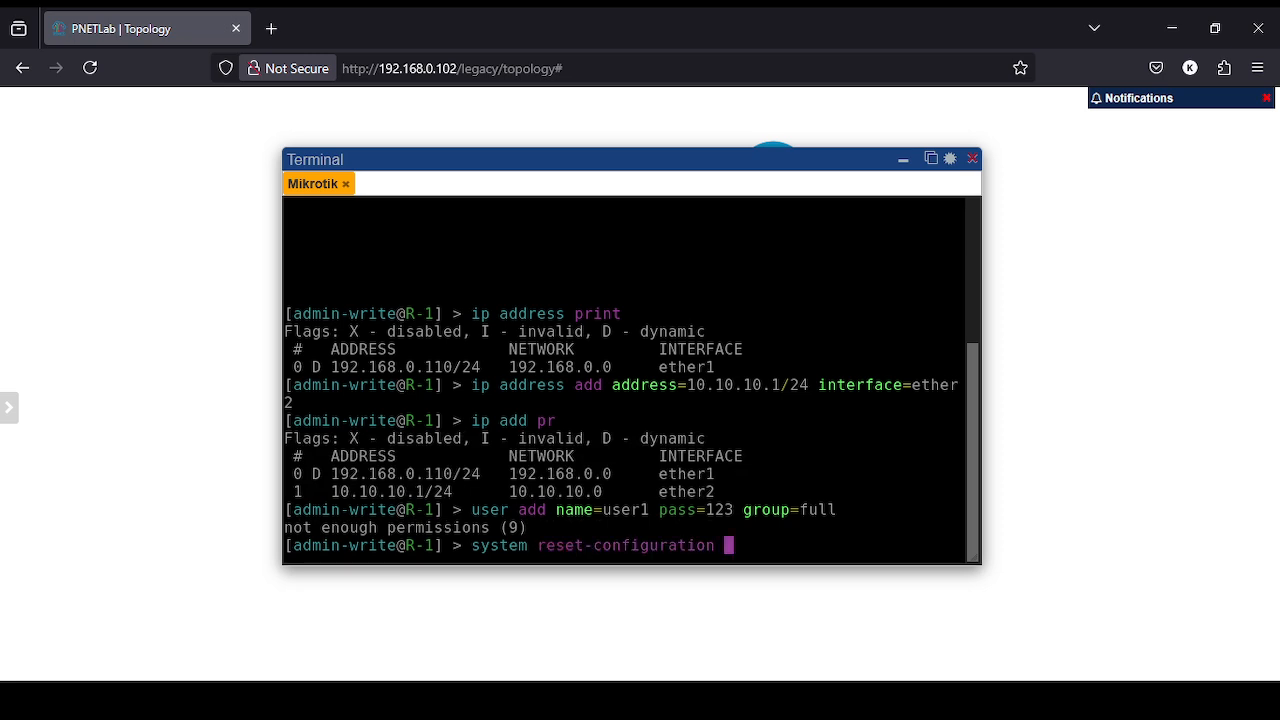
text(no)
key(Tab)
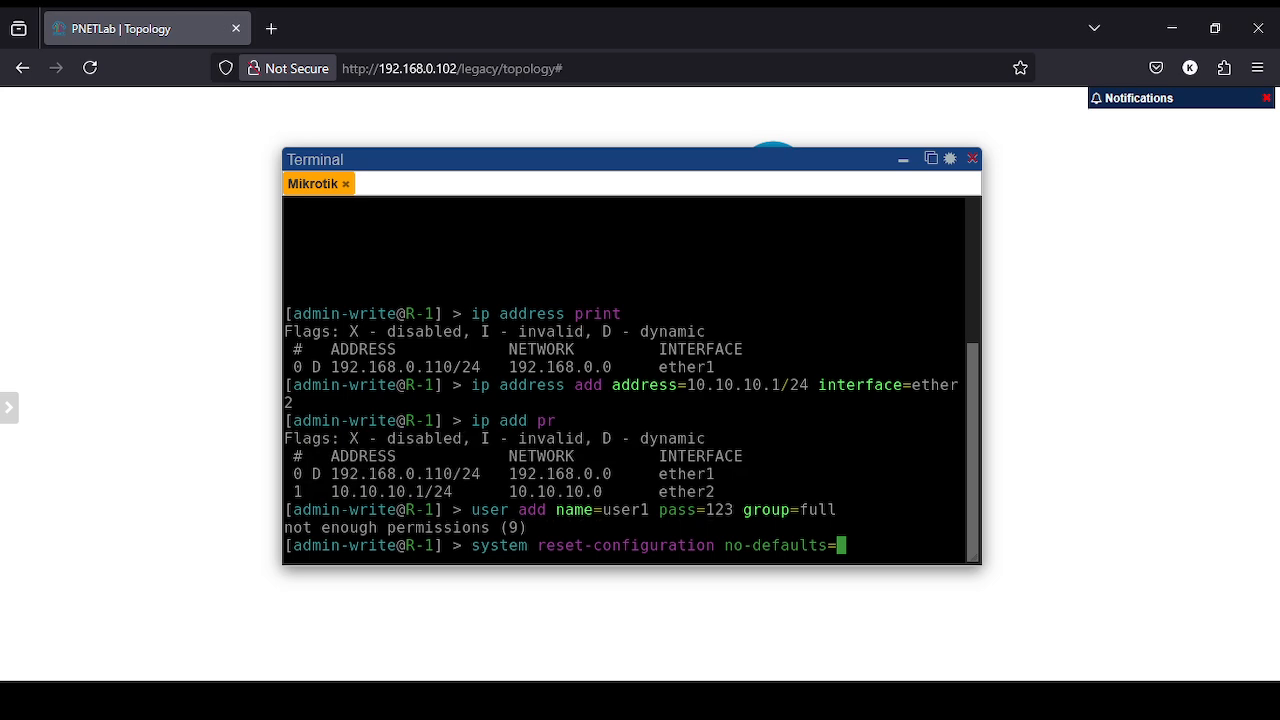
text(yes)
key(Return)
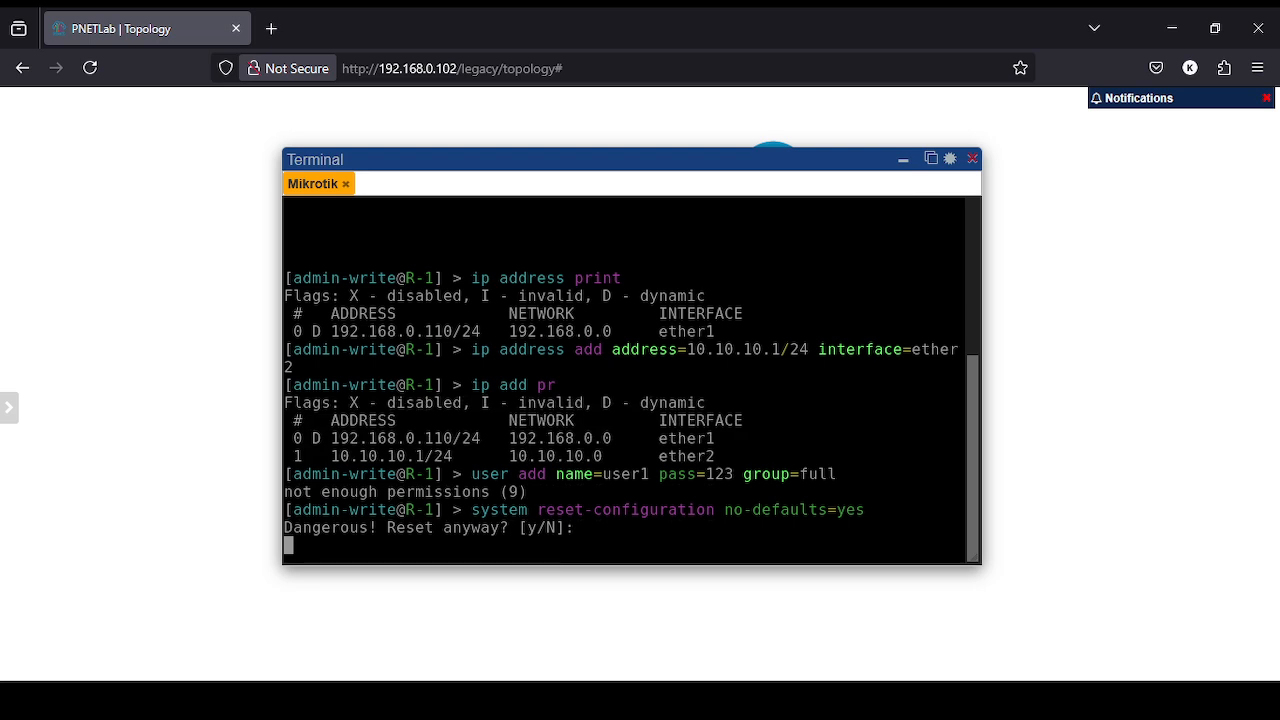
text(n)
- Run plain 'system reset-configuration', answer y, then log out after the permission error
key(Up)
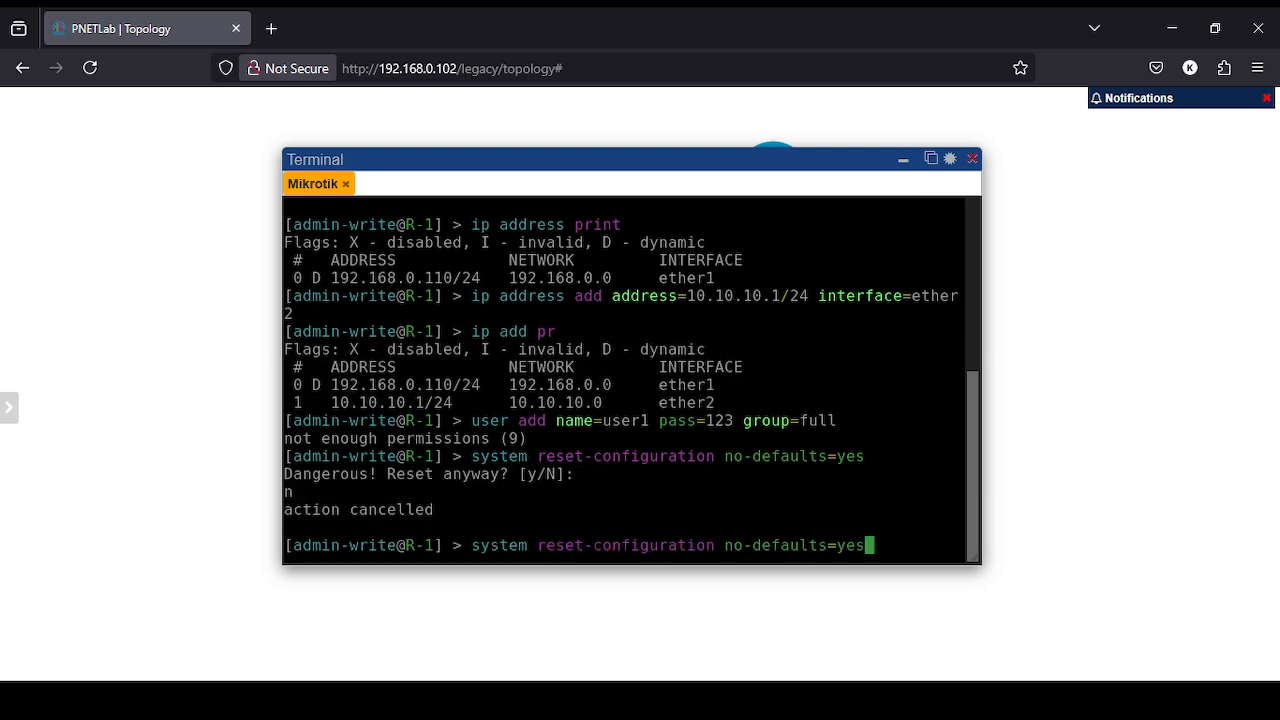
key(BackSpace)
key(BackSpace)
key(BackSpace)
key(BackSpace)
key(BackSpace)
key(BackSpace)
key(BackSpace)
key(BackSpace)
key(BackSpace)
key(BackSpace)
key(BackSpace)
key(BackSpace)
key(BackSpace)
key(BackSpace)
key(BackSpace)
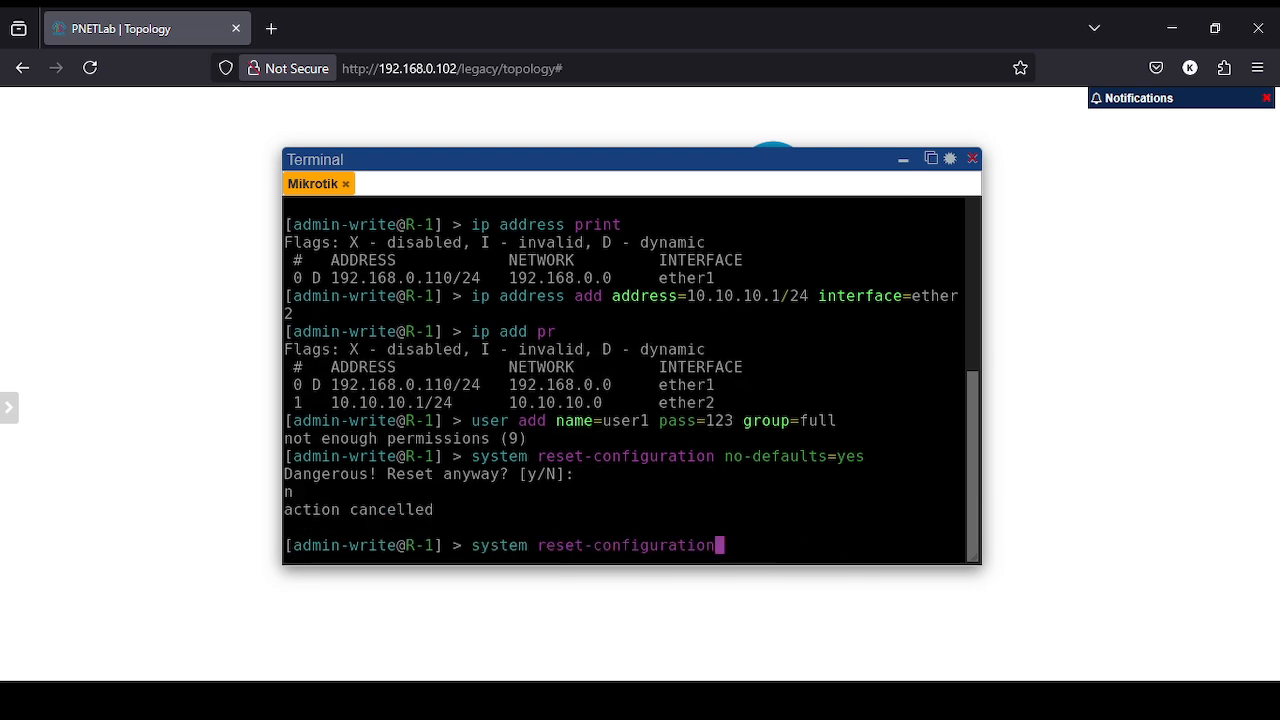
key(Return)
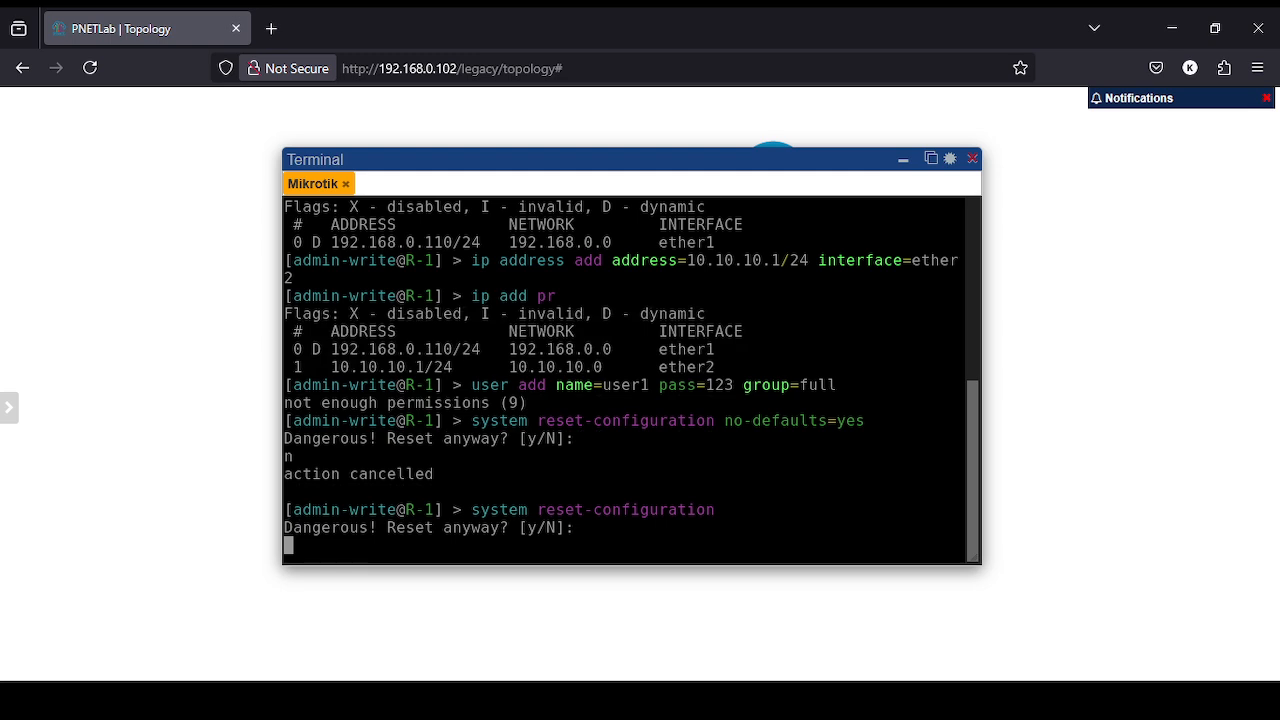
text(y)
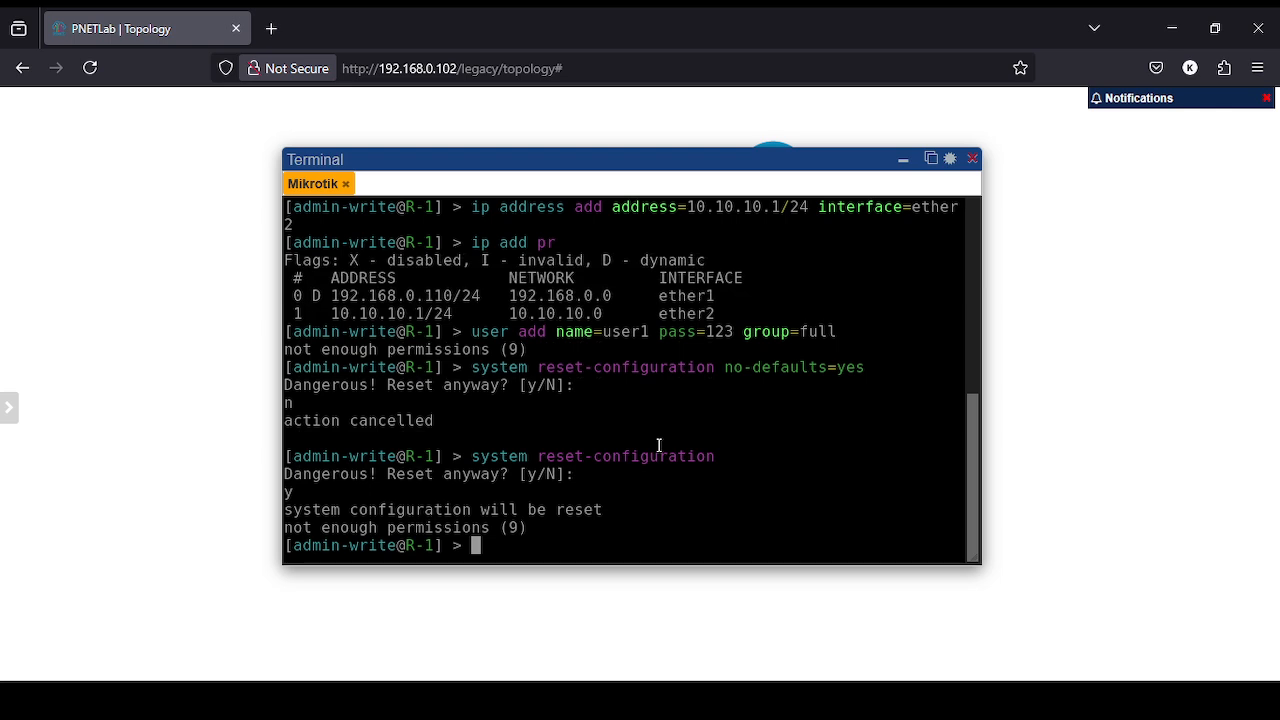
key(ctrl+d)
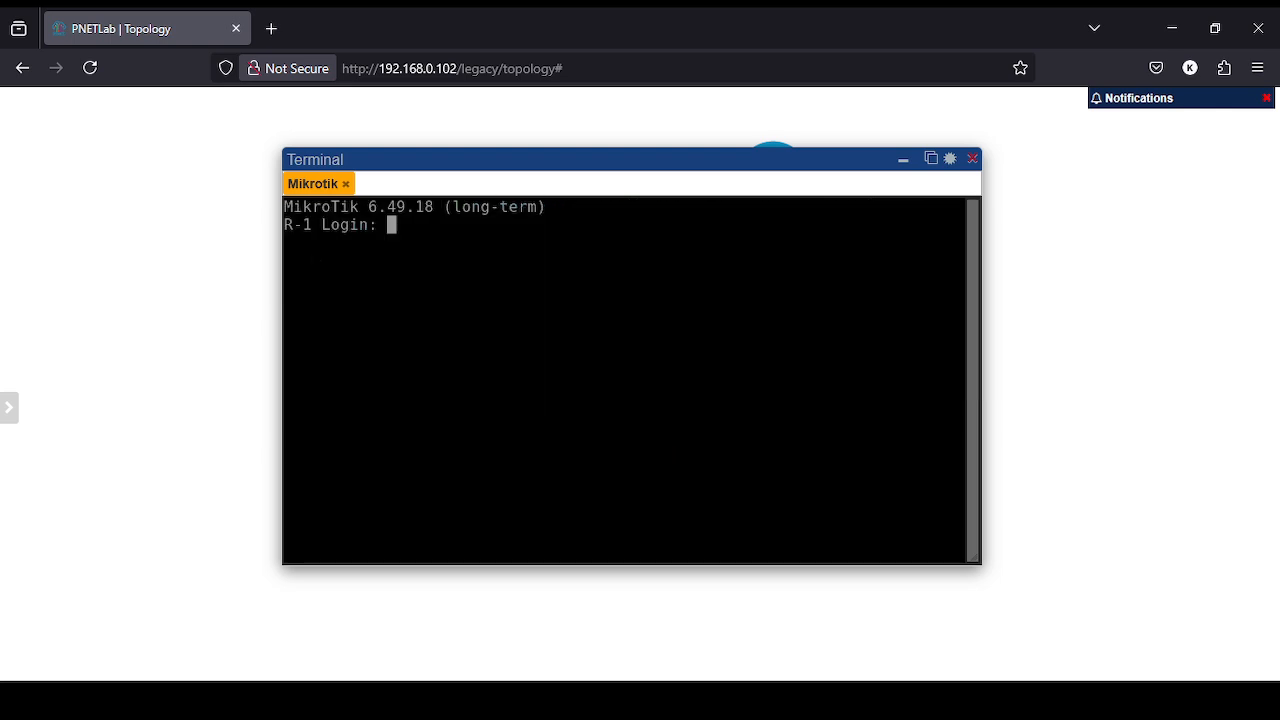
- Sign in to R-1 as admin-full with its password and clear the screen
text(admin-full)
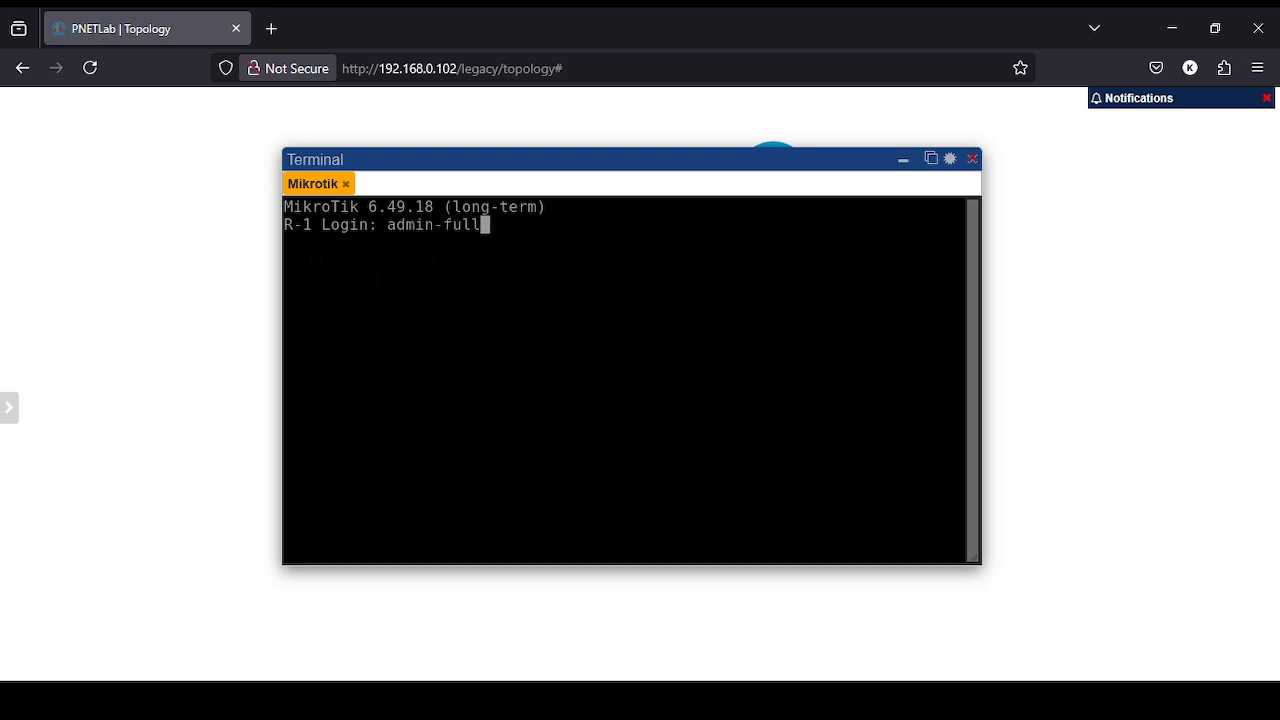
key(Return)
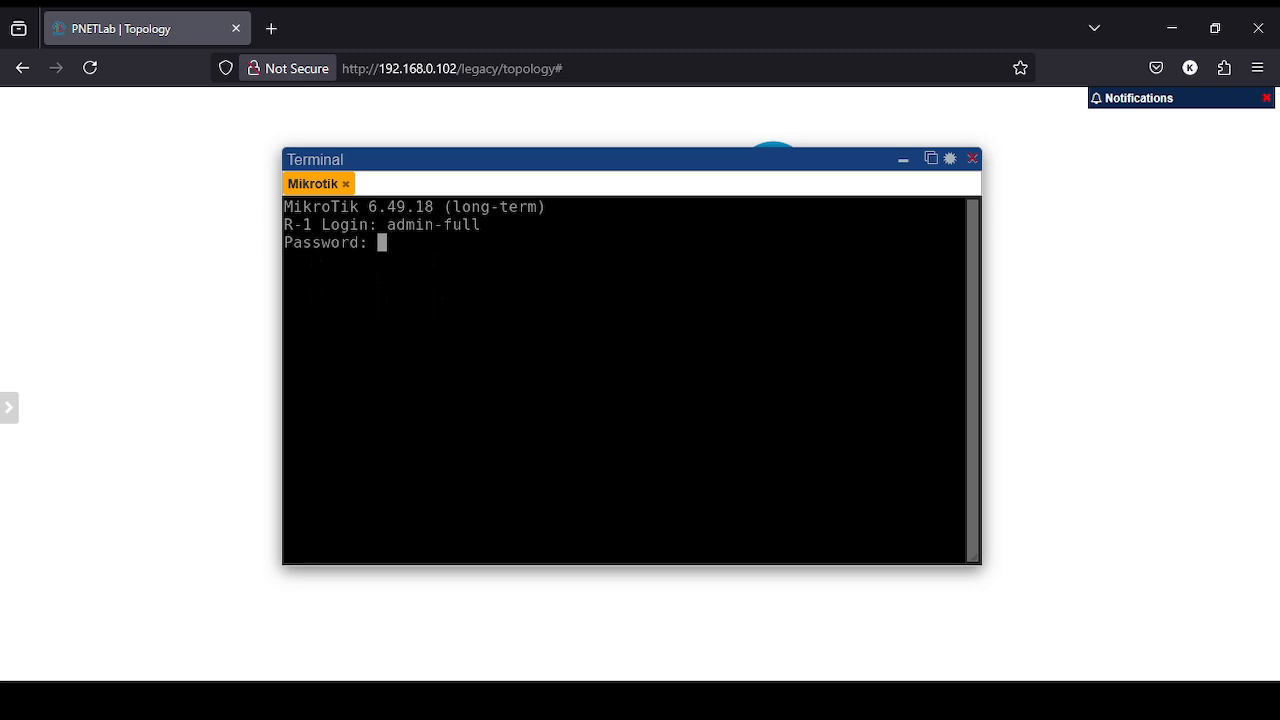
key(Return)
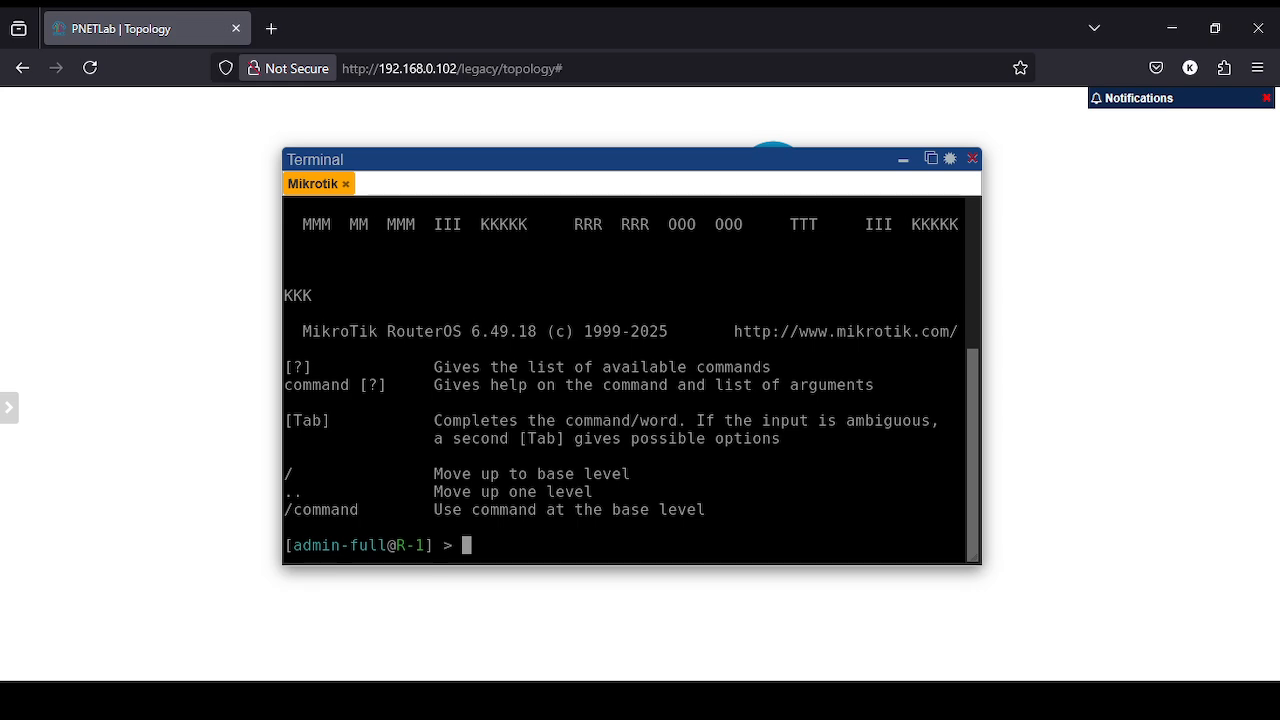
key(ctrl+l)
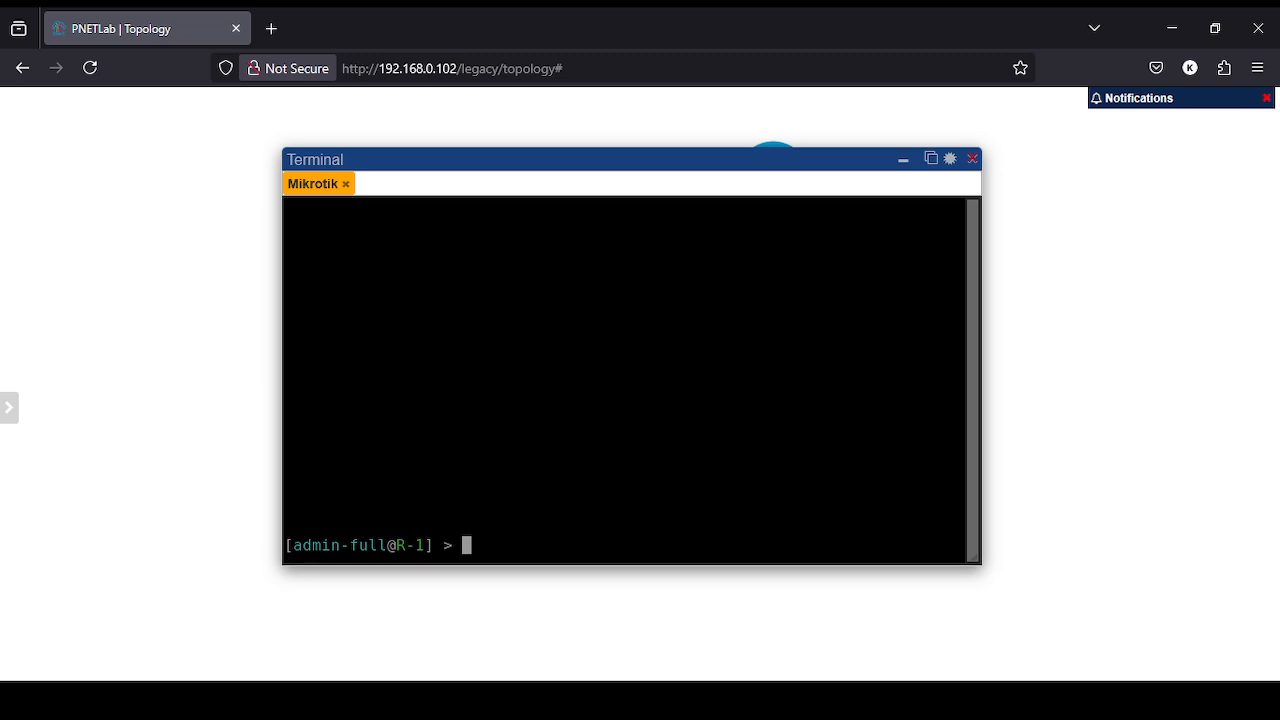
- Type 'user add name=admin-secret' with a password and group=full, without running it
key(BackSpace)
key(Tab)
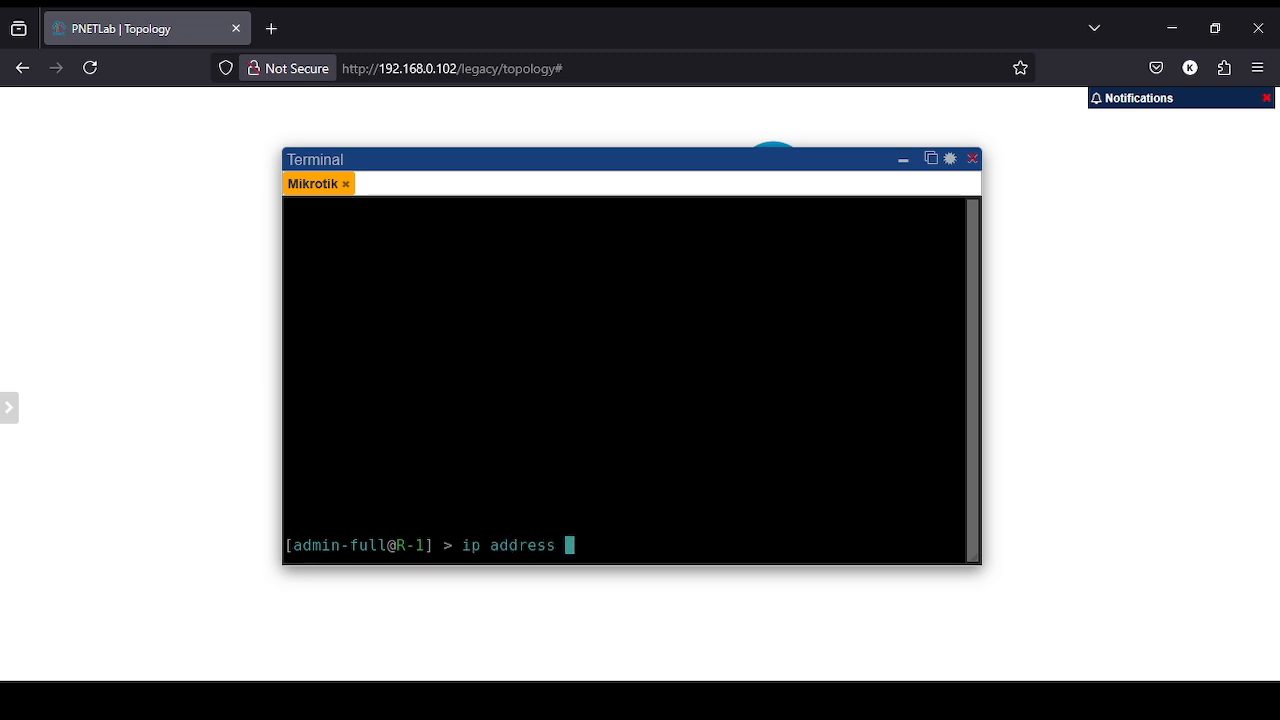
key(BackSpace)
key(BackSpace)
key(BackSpace)
key(BackSpace)
key(BackSpace)
key(BackSpace)
key(BackSpace)
key(BackSpace)
key(BackSpace)
key(BackSpace)
key(BackSpace)
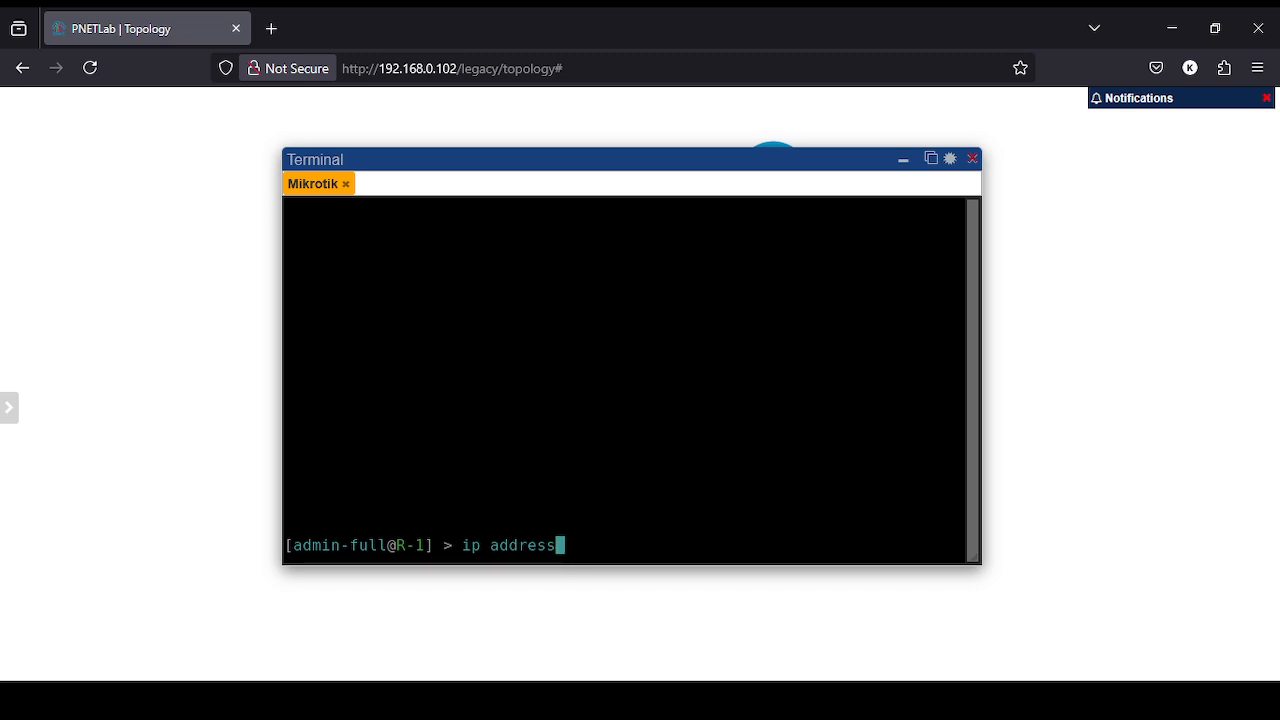
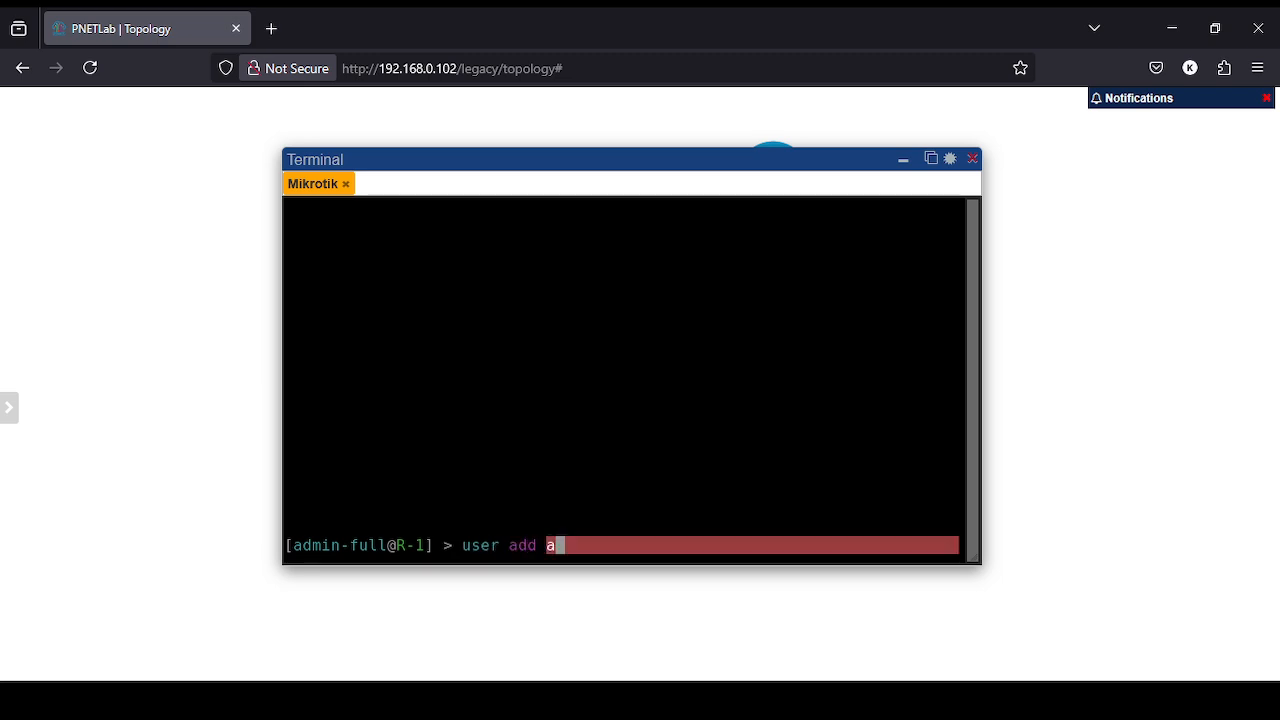
key(BackSpace)
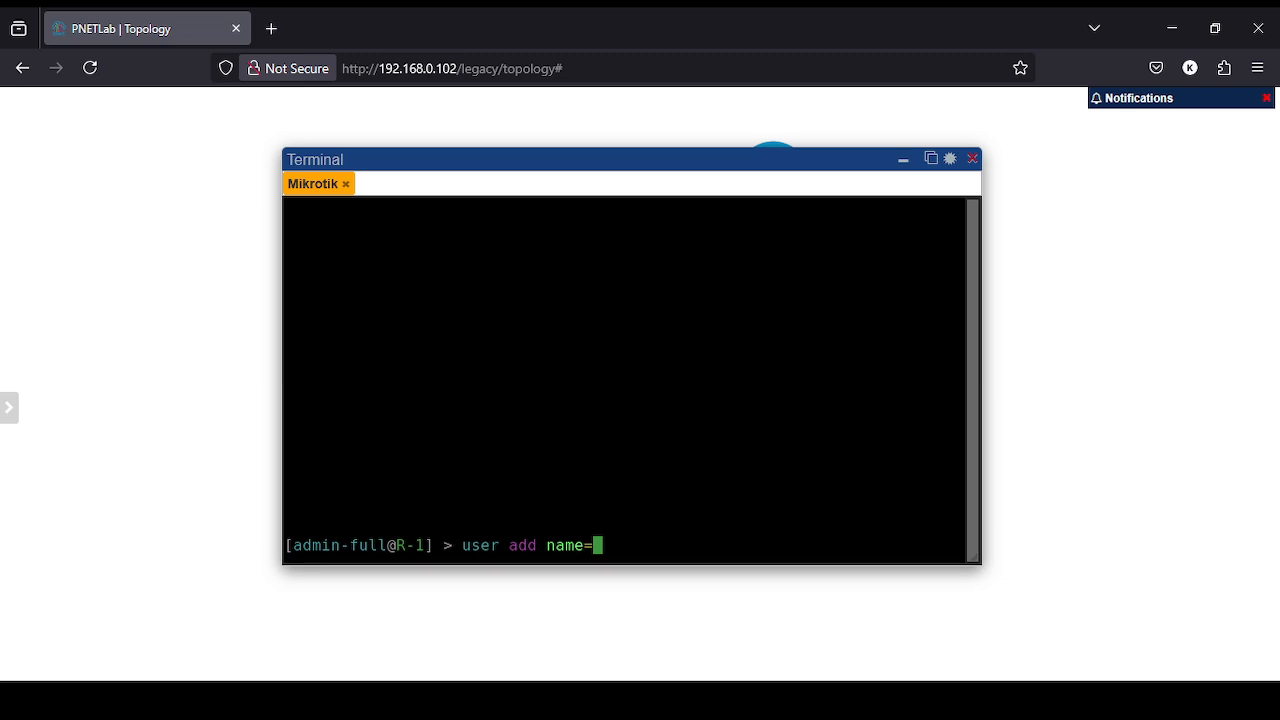
key(BackSpace)
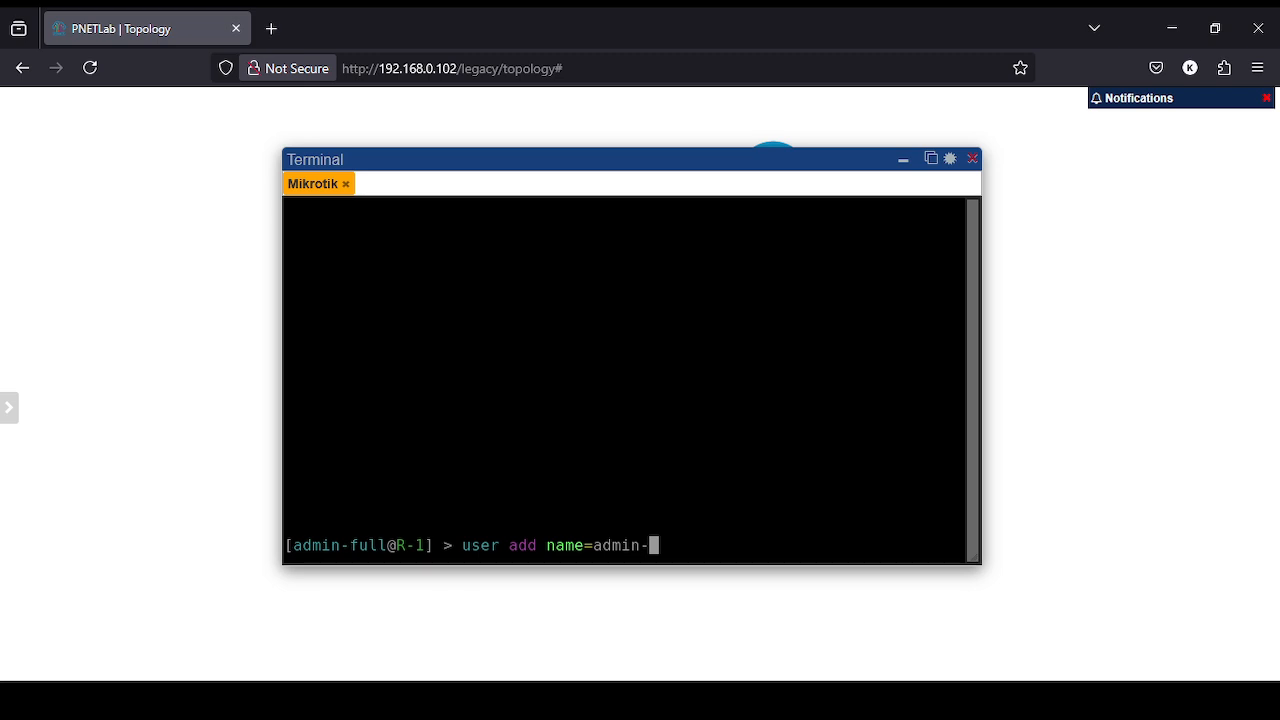
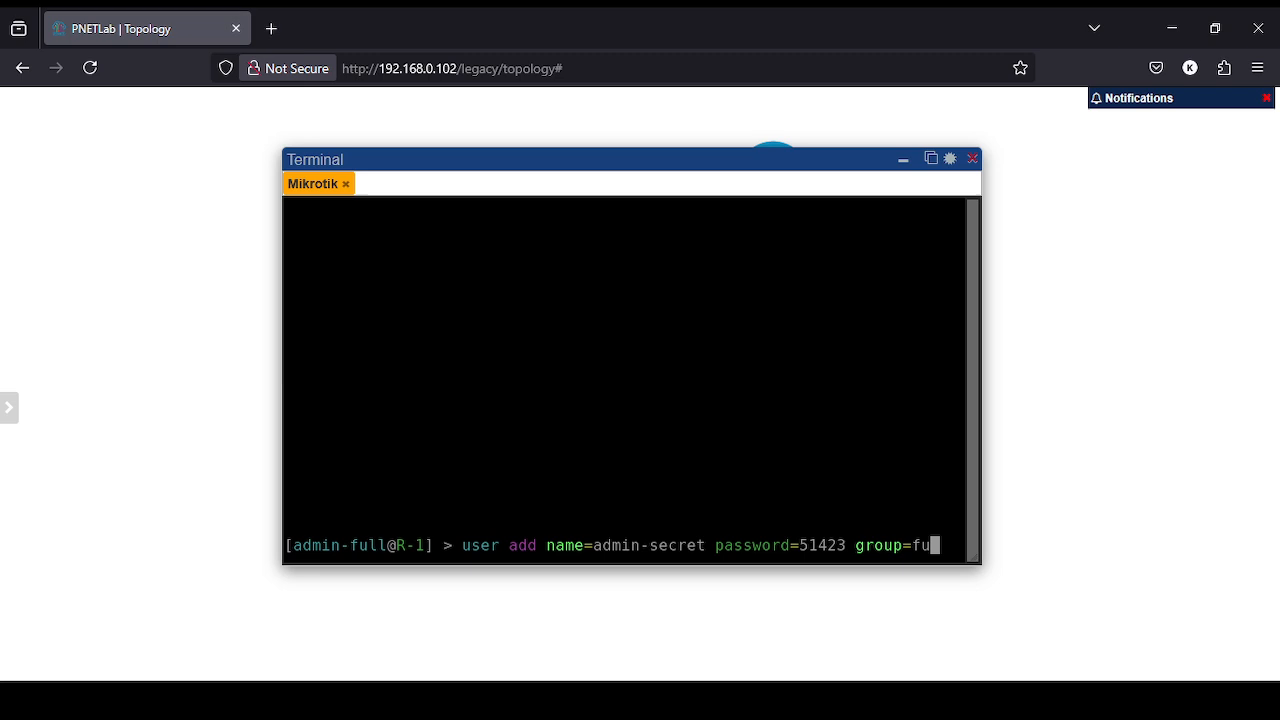
key(Return)
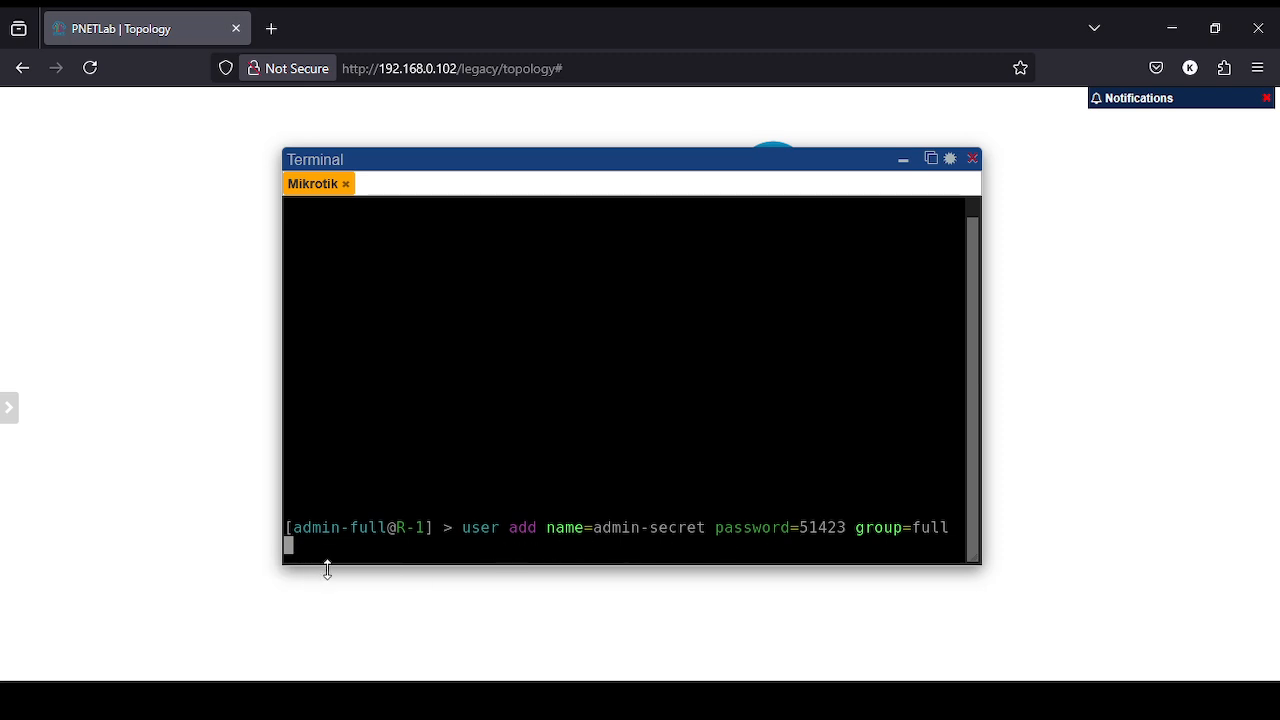
- Append address=192.168.0.200 and run the command to create admin-secret
text(addres)
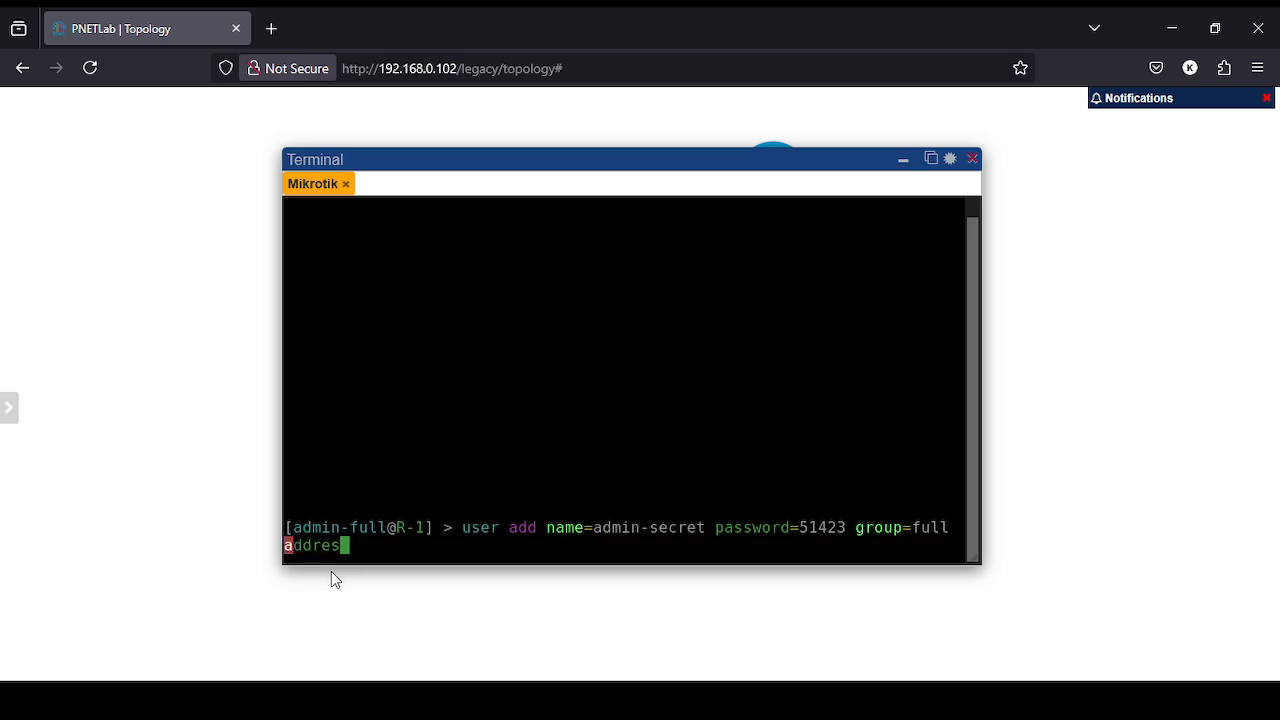
text(s:)
key(BackSpace)
text(=1)
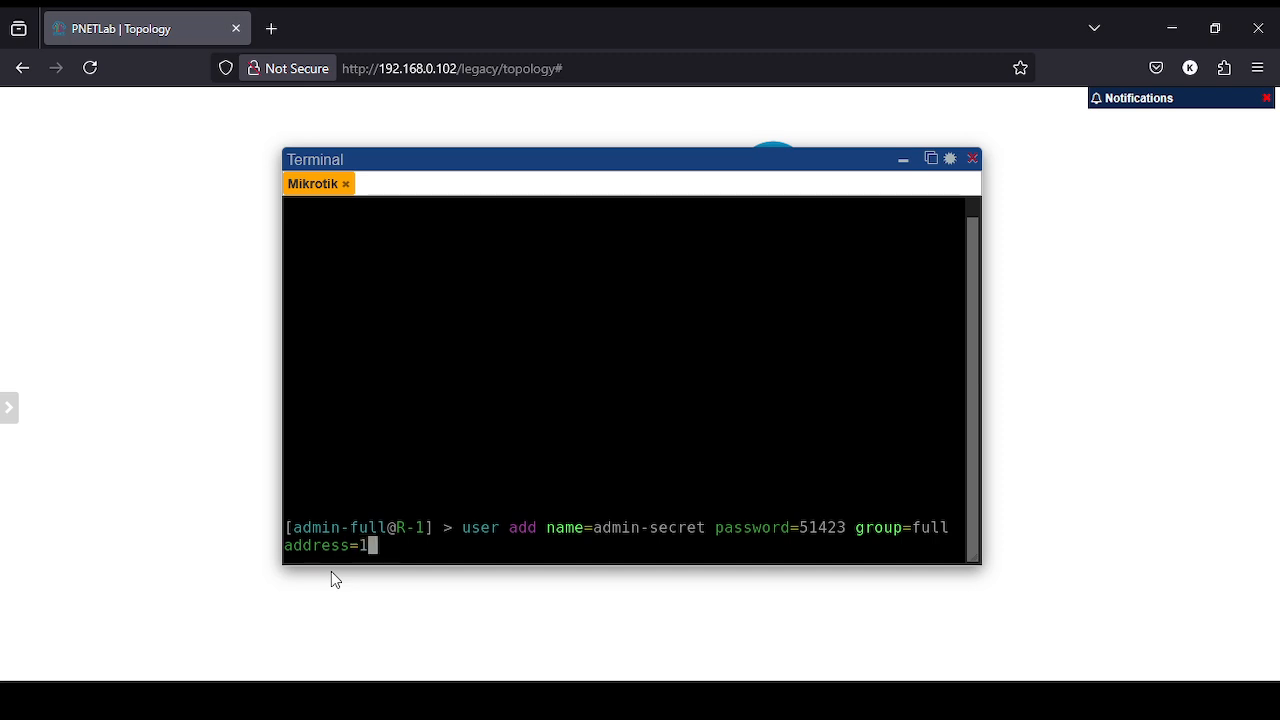
text(92.168.0.)
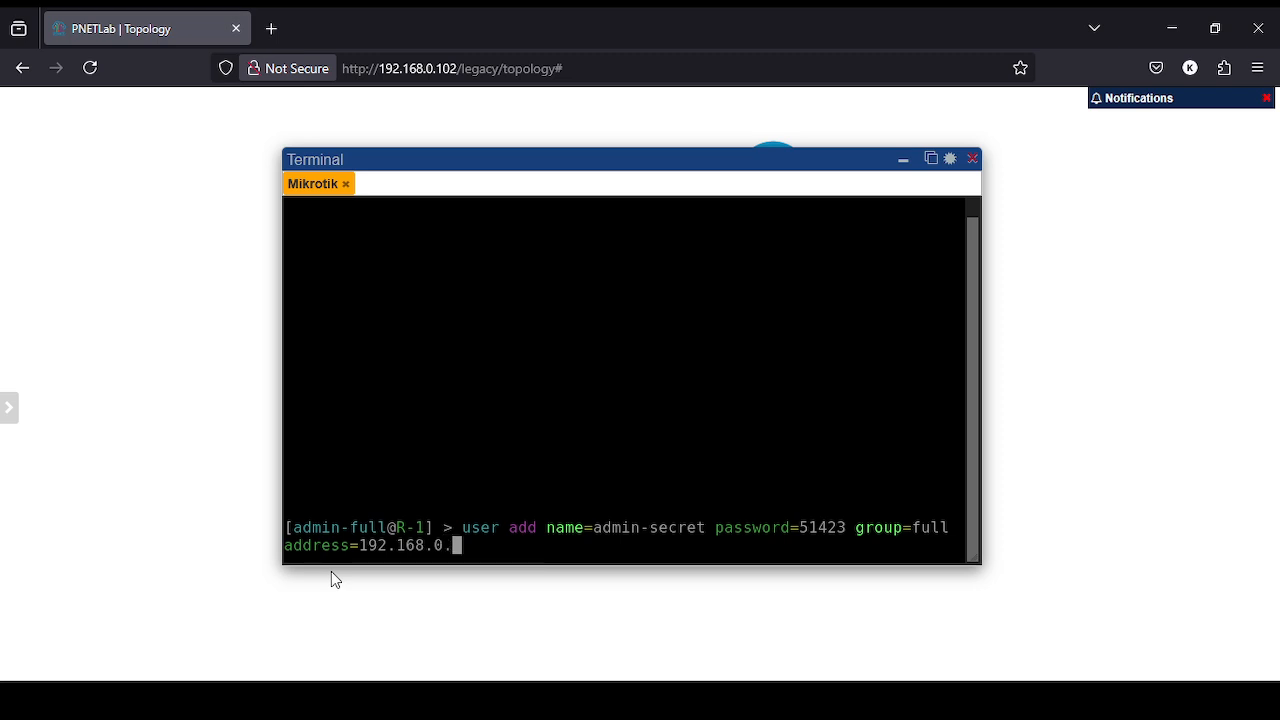
text(240)
key(BackSpace)
key(BackSpace)
text(00)
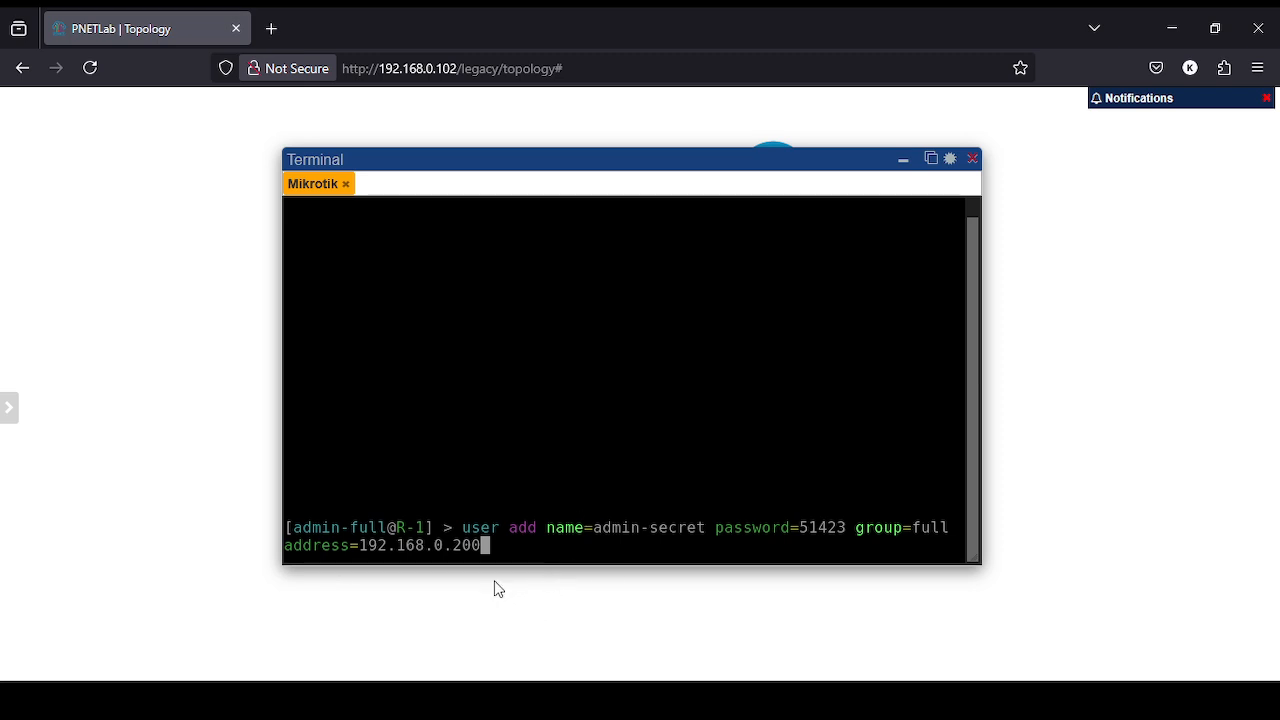
key(Return)
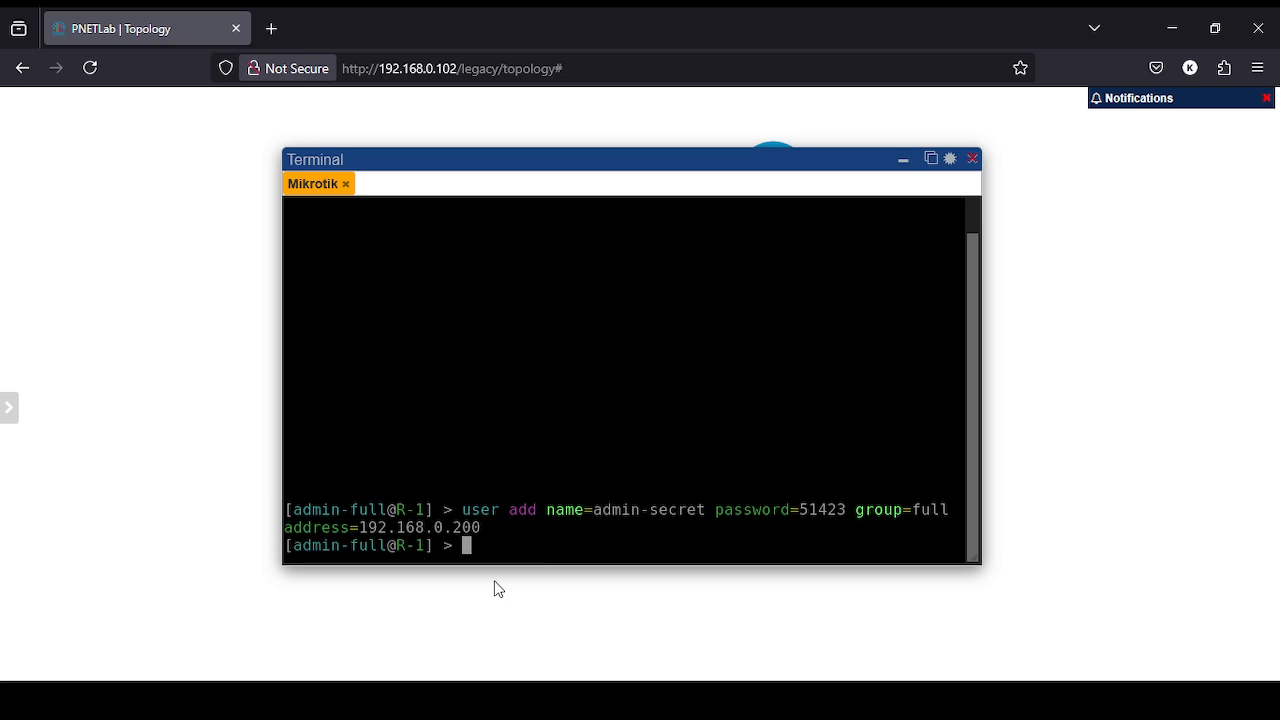
- Run 'user print' to confirm admin-secret restricted to 192.168.0.200/32, then open Windows search
text(user print)
key(Return)
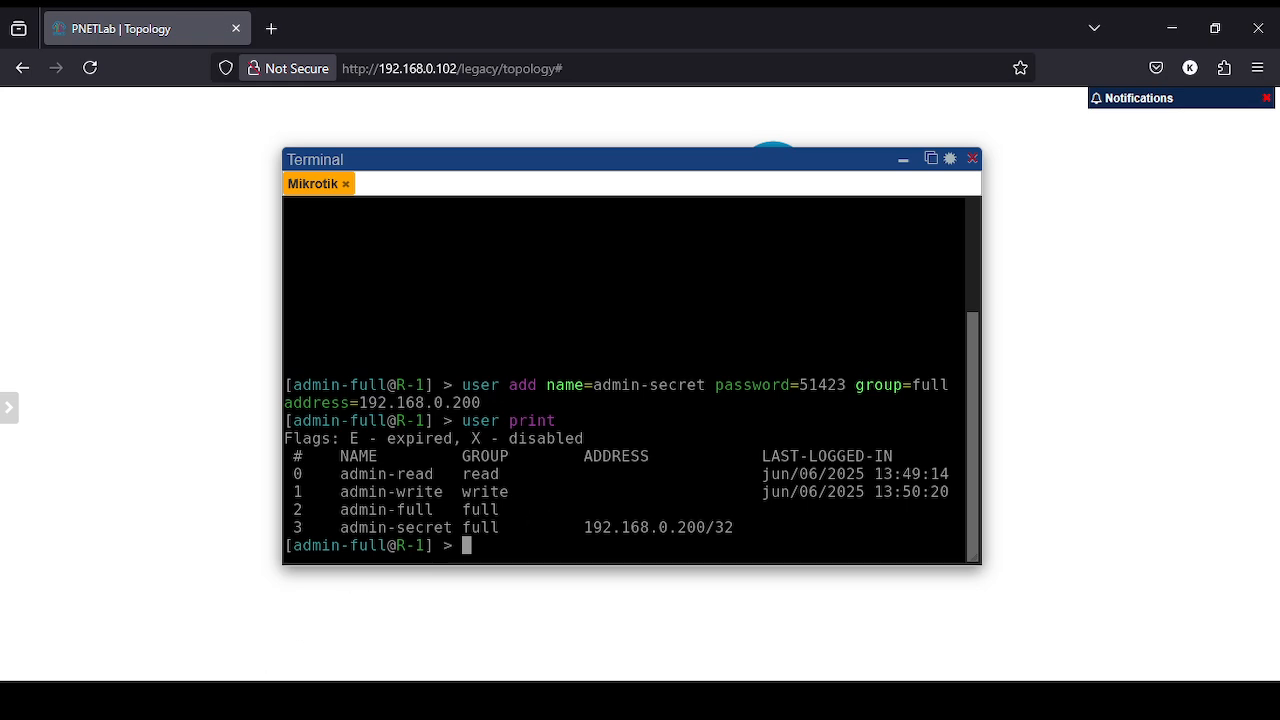
click(110, 698)
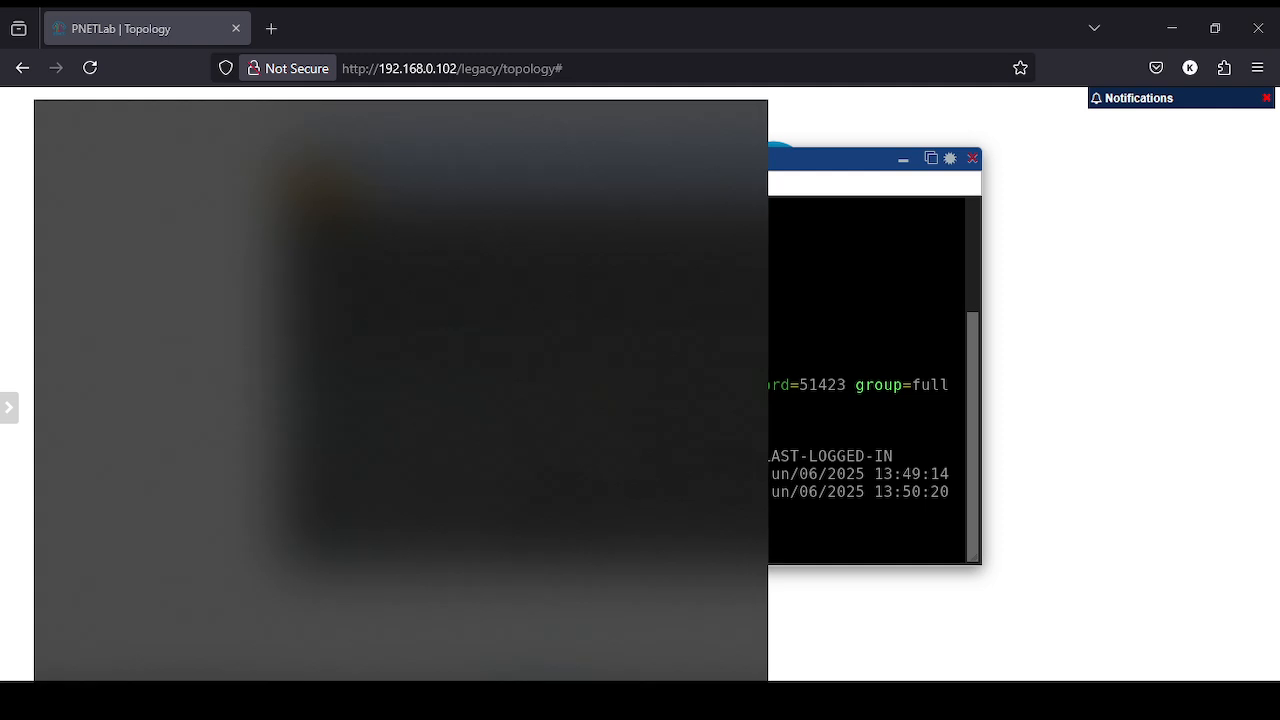
- Cancel WinBox's retry to 192.168.0.109 and look up R-1's ether1 address 192.168.0.110 with 'ip add pr'
click(430, 699)
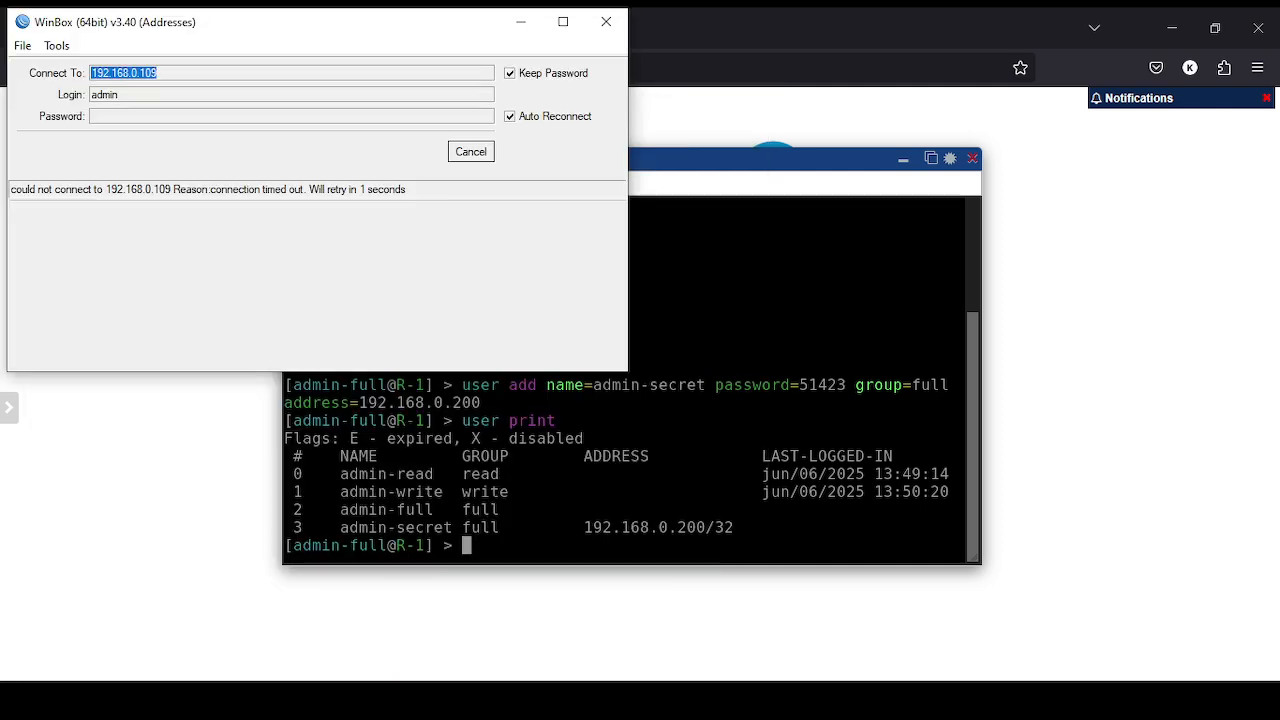
click(484, 153)
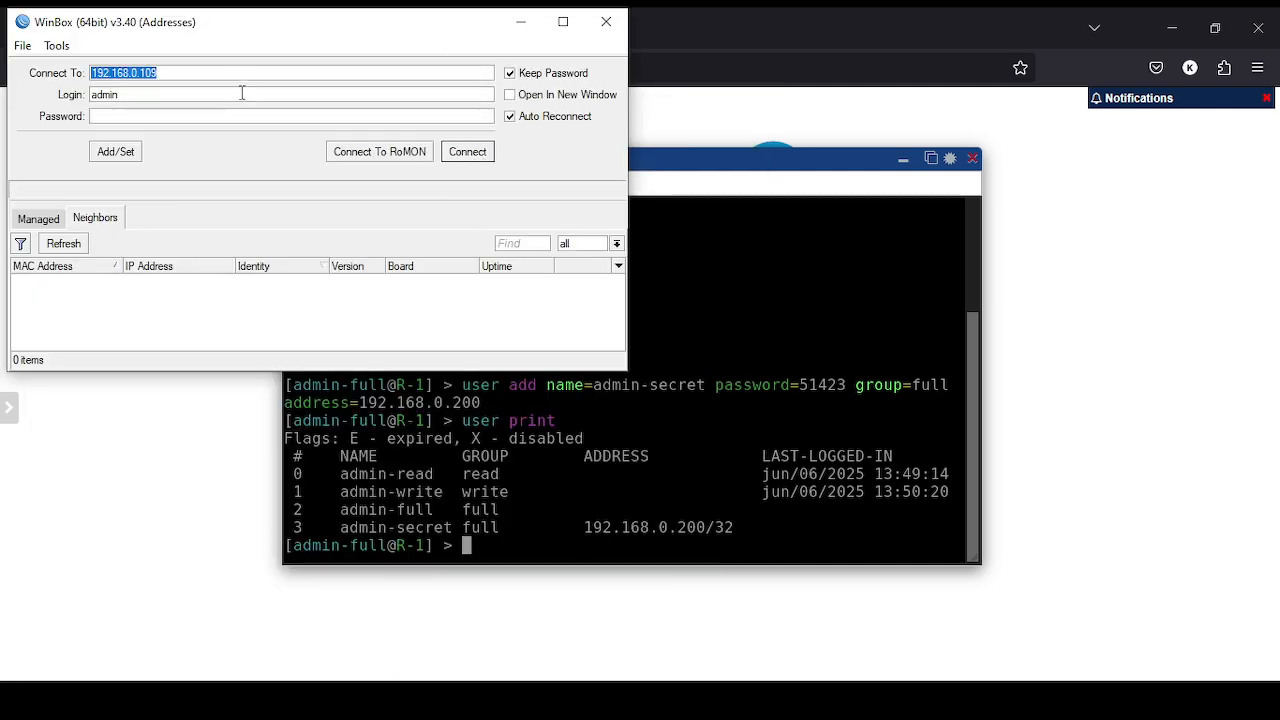
click(518, 382)
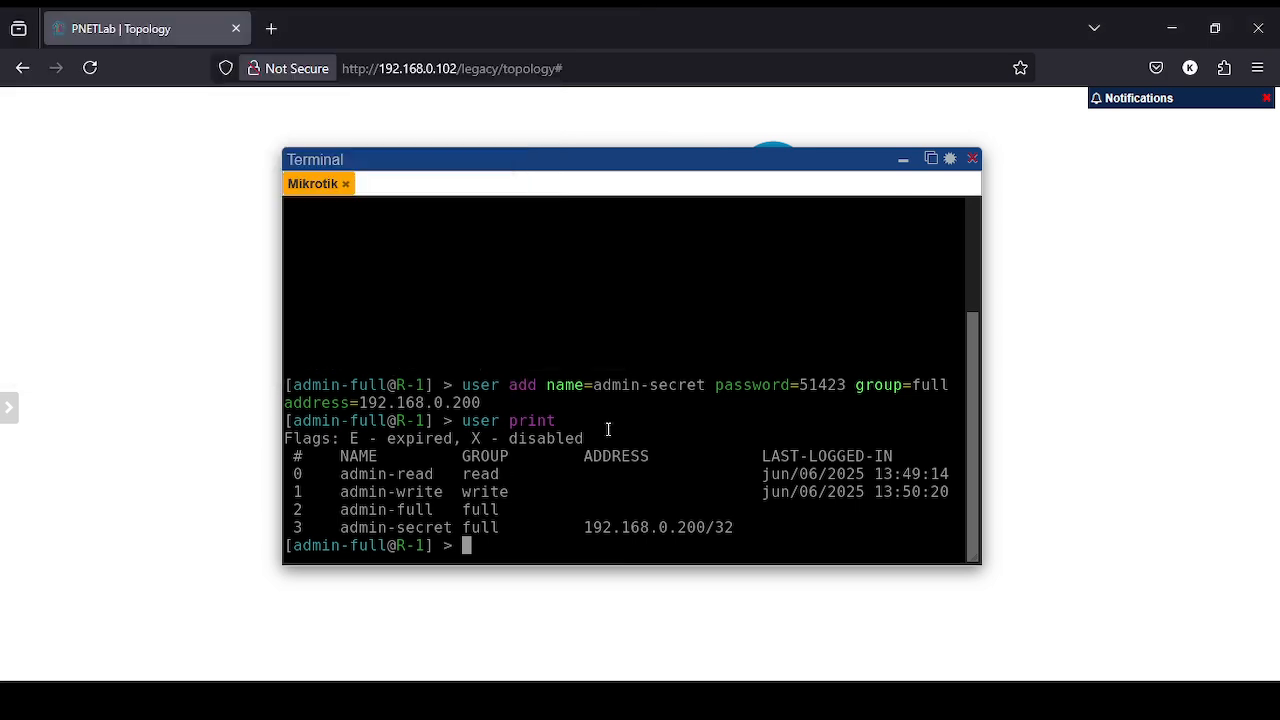
text(ip add pr)
key(Return)
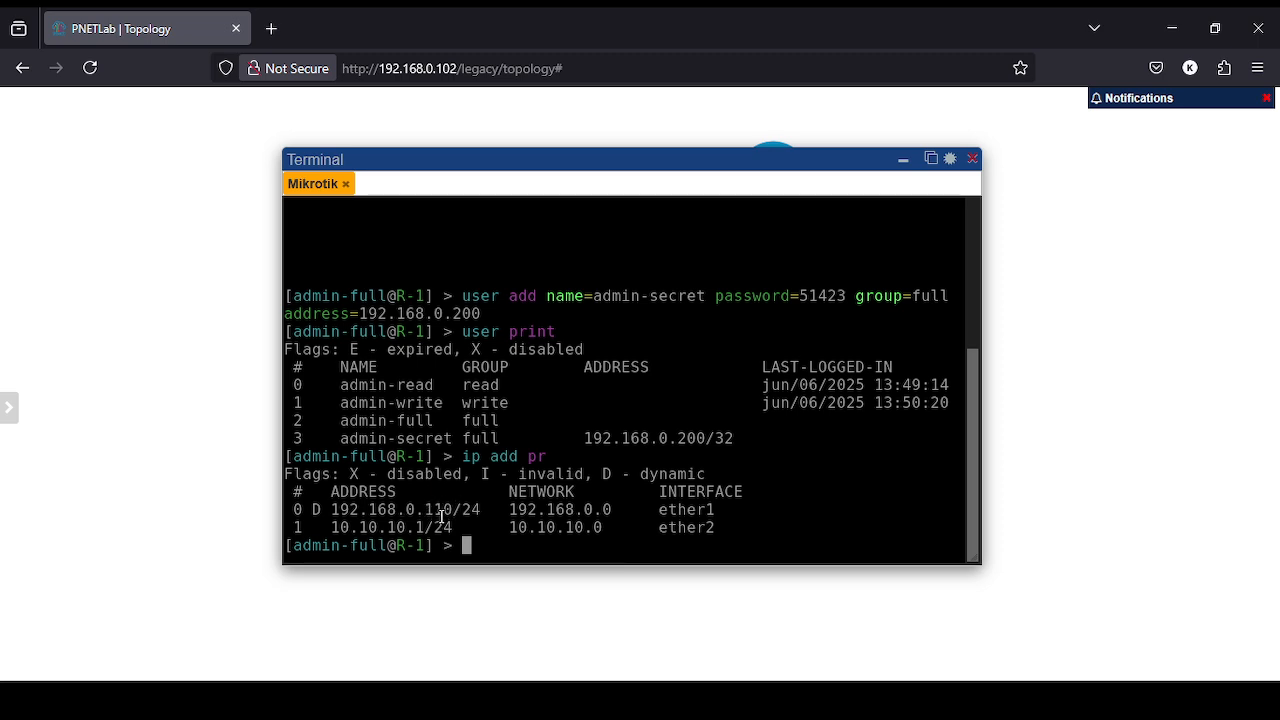
click(484, 700)
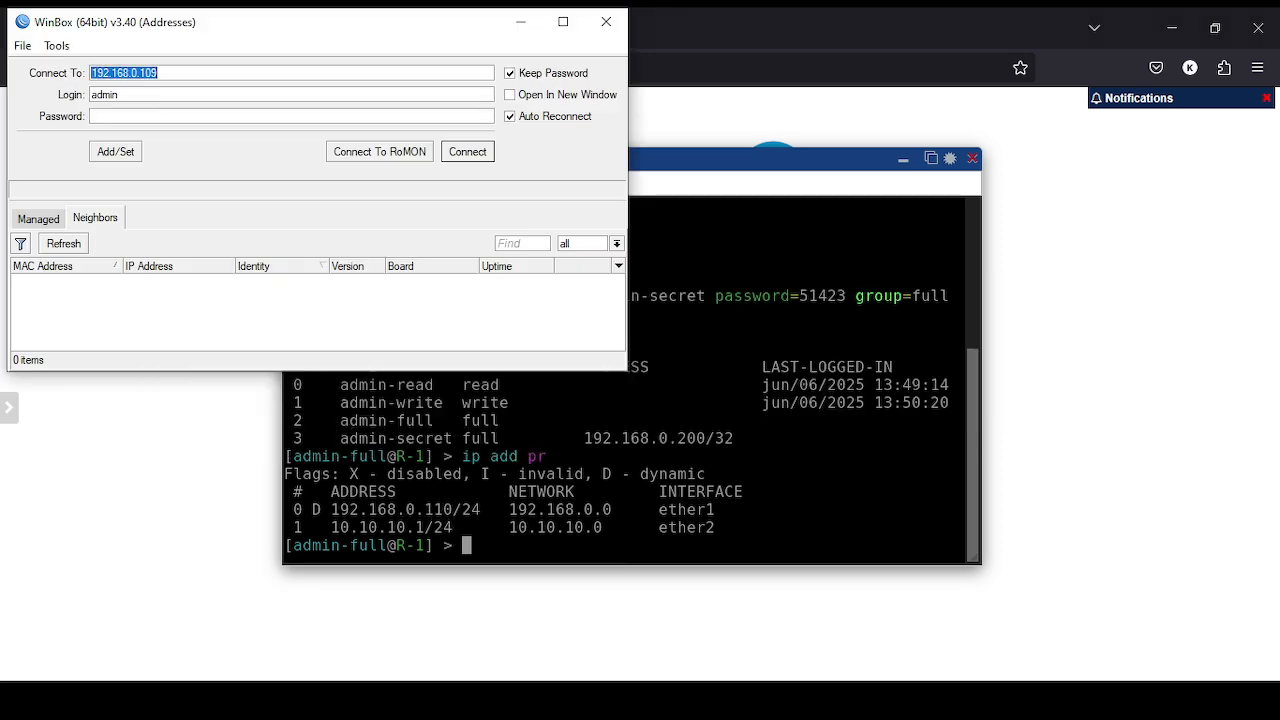
- Connect WinBox to 192.168.0.110 as admin-full with its password, then exit the session
click(190, 66)
key(BackSpace)
key(BackSpace)
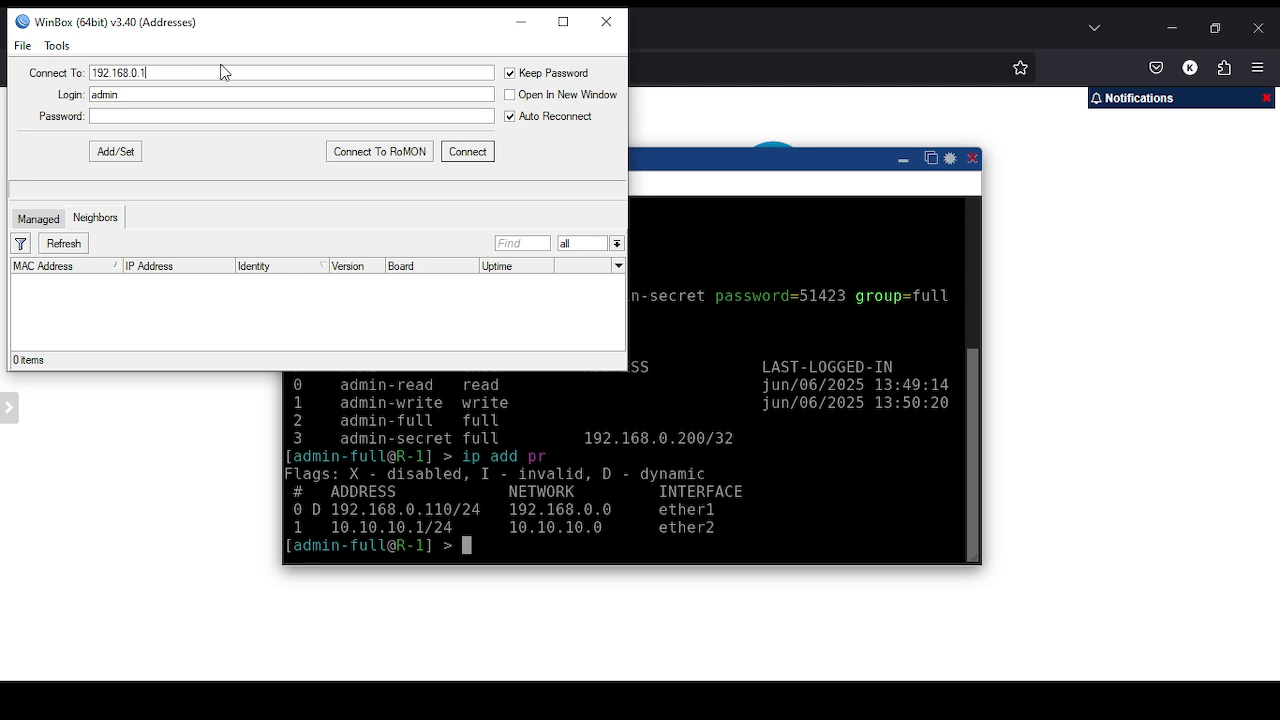
text(10)
click(137, 88)
text(-full)
click(141, 121)
key(Return)
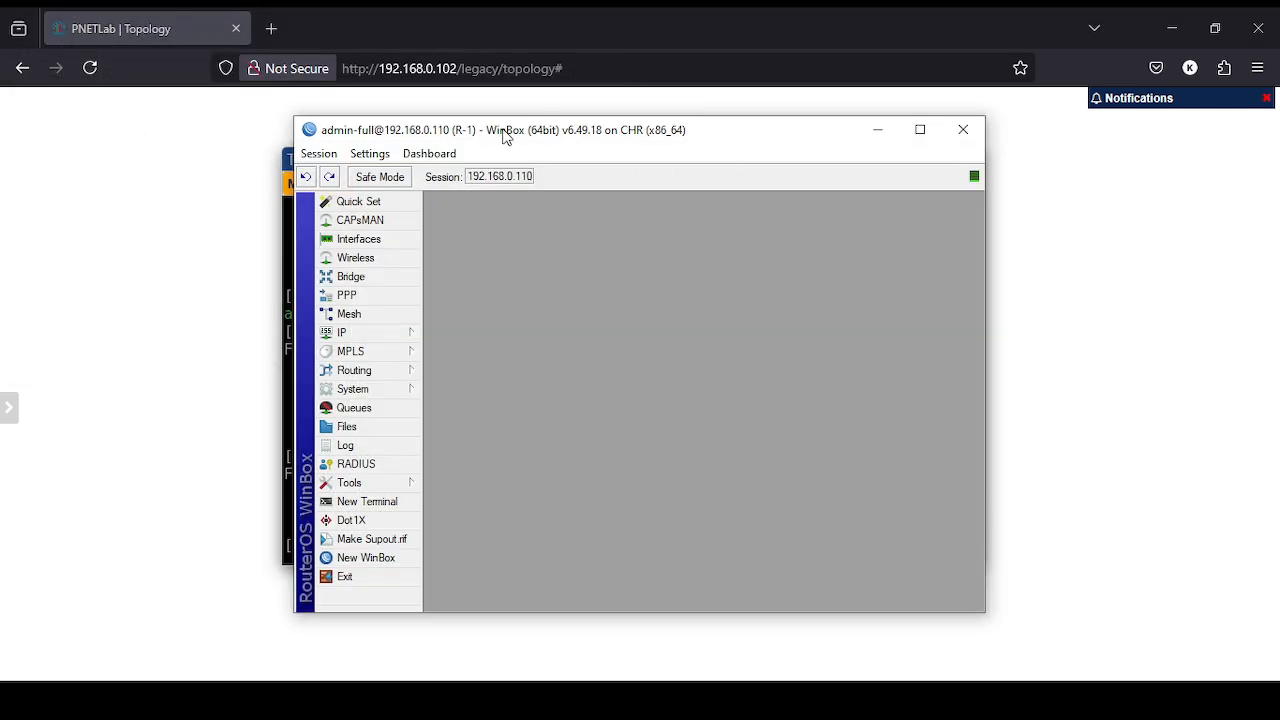
drag(497, 133, 472, 123)
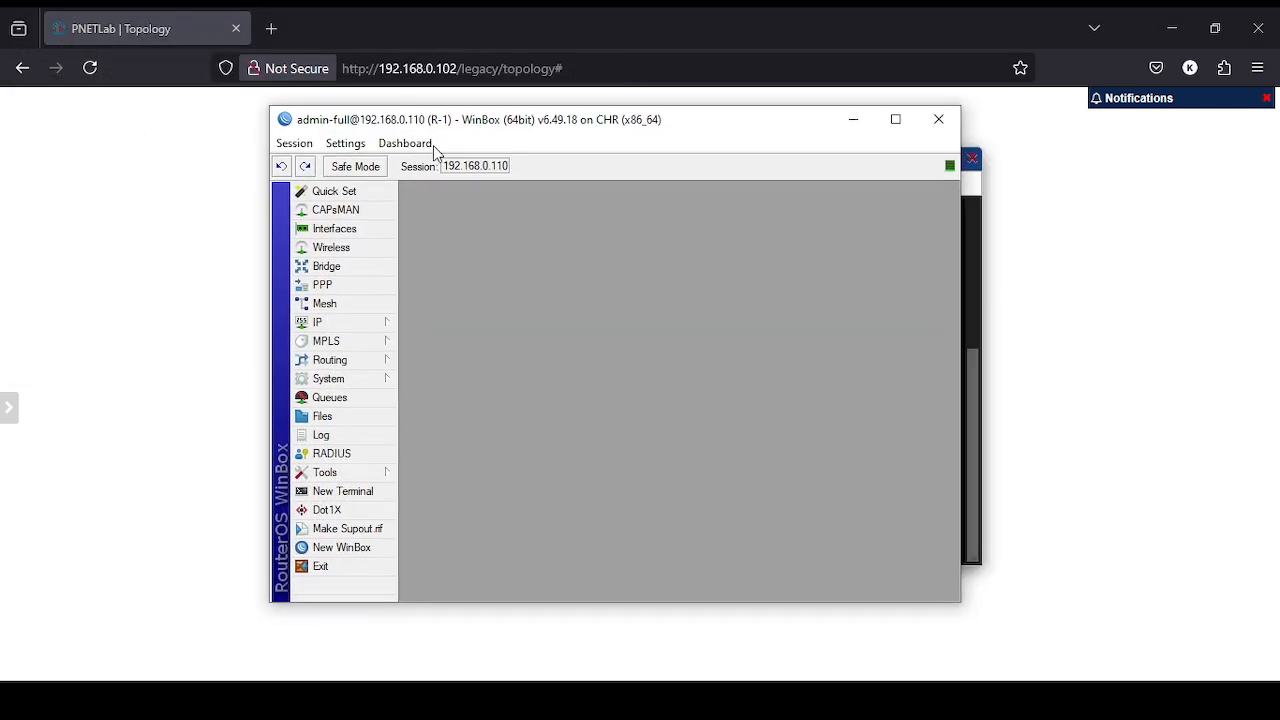
click(321, 566)
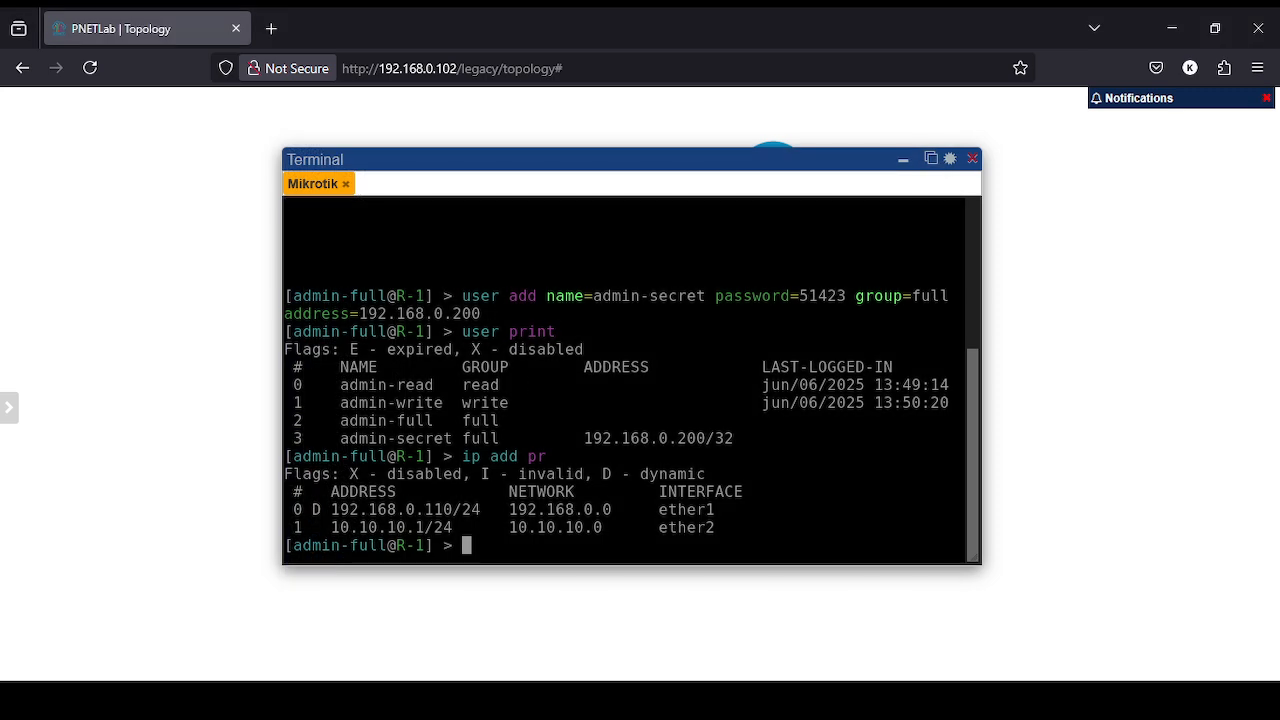
- Launch WinBox via Windows search for 'winb'
key(super)
text(winb)
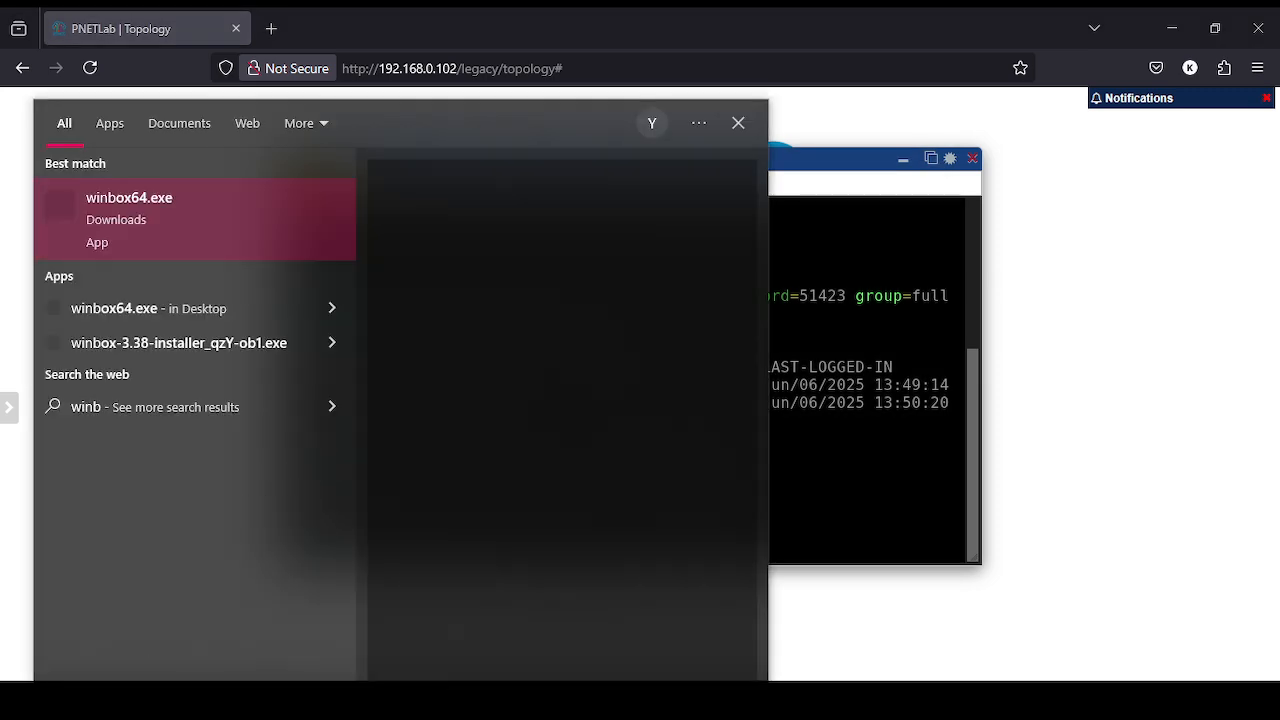
key(Return)
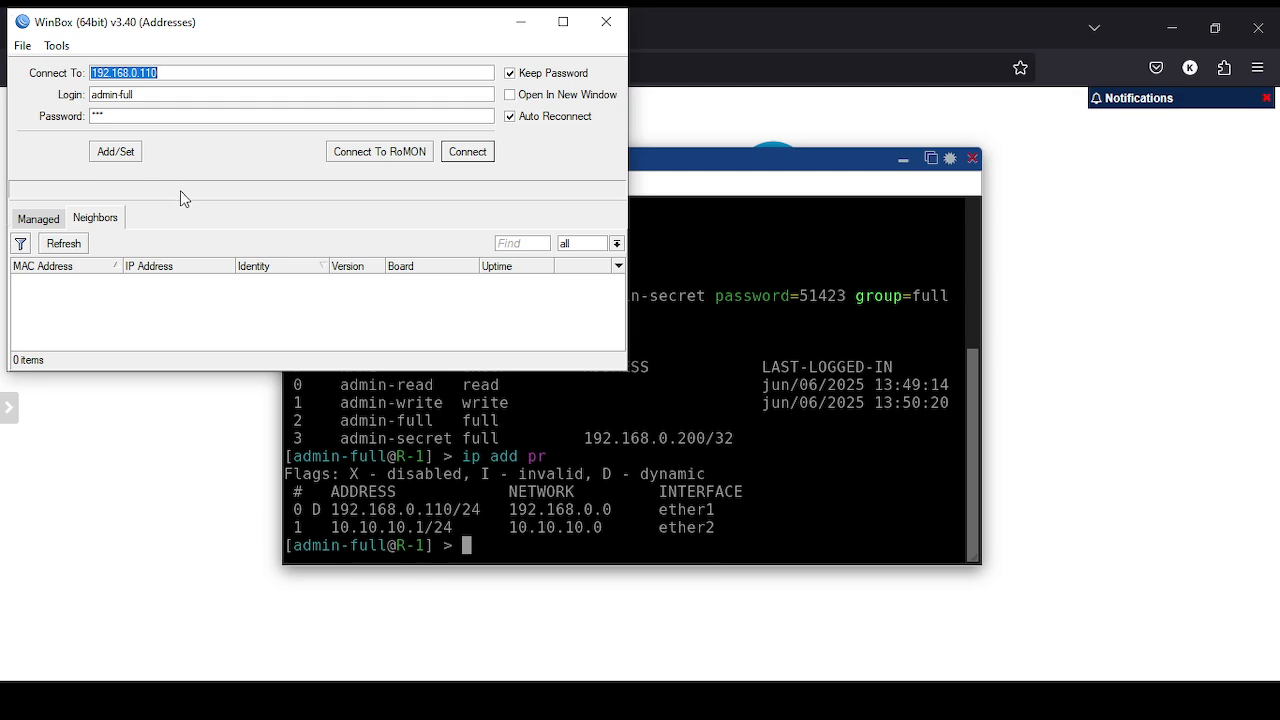
- Try logging in to 192.168.0.110 as admin-secret with its password; it's rejected
click(181, 94)
key(BackSpace)
key(BackSpace)
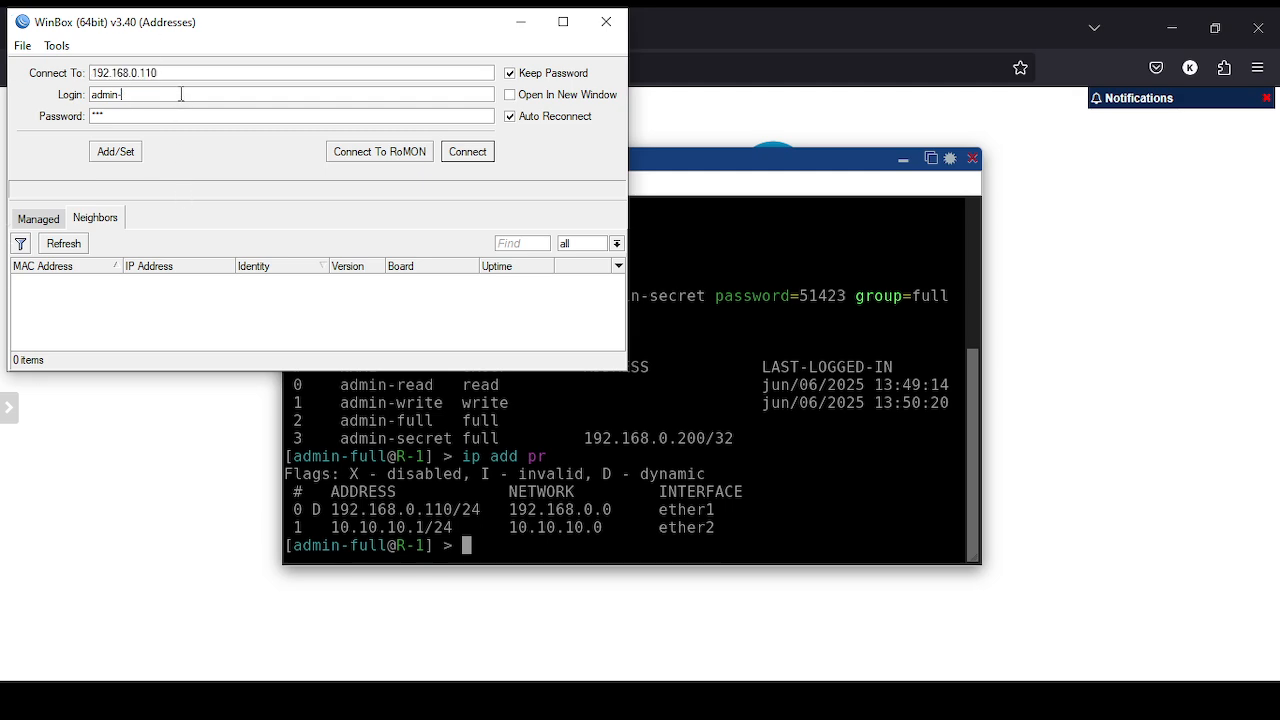
text(secret)
click(512, 74)
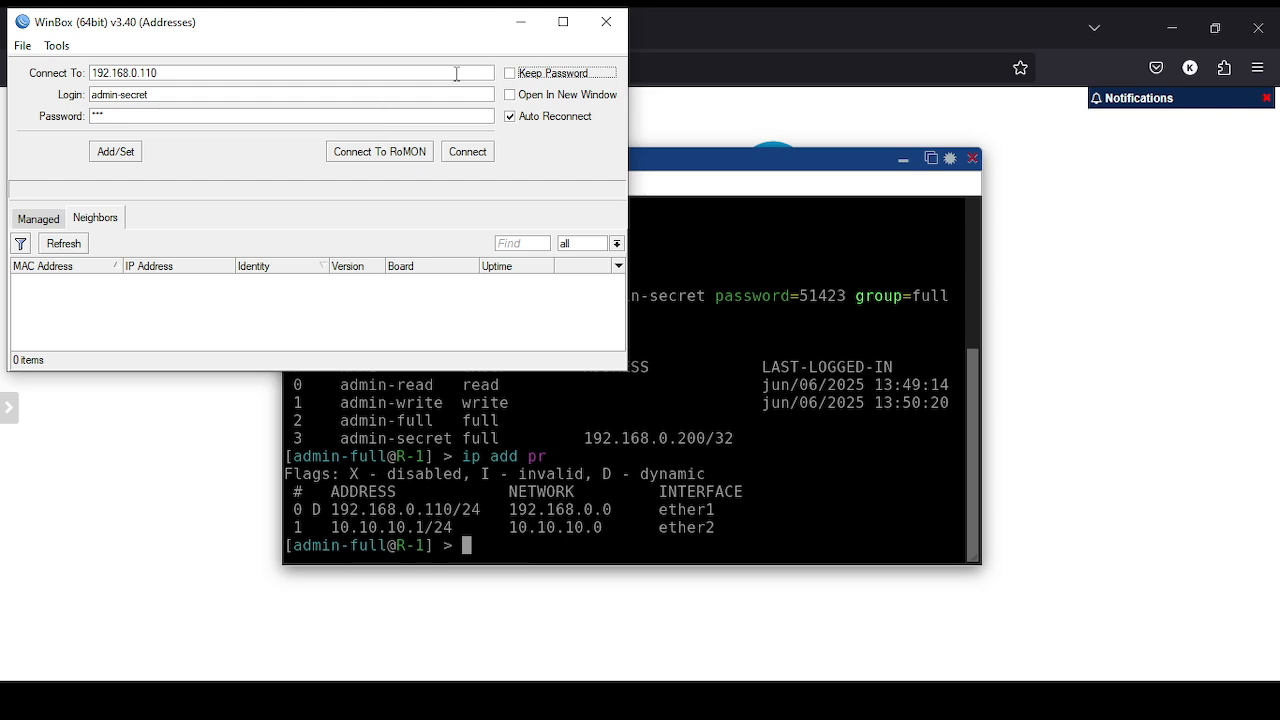
click(511, 75)
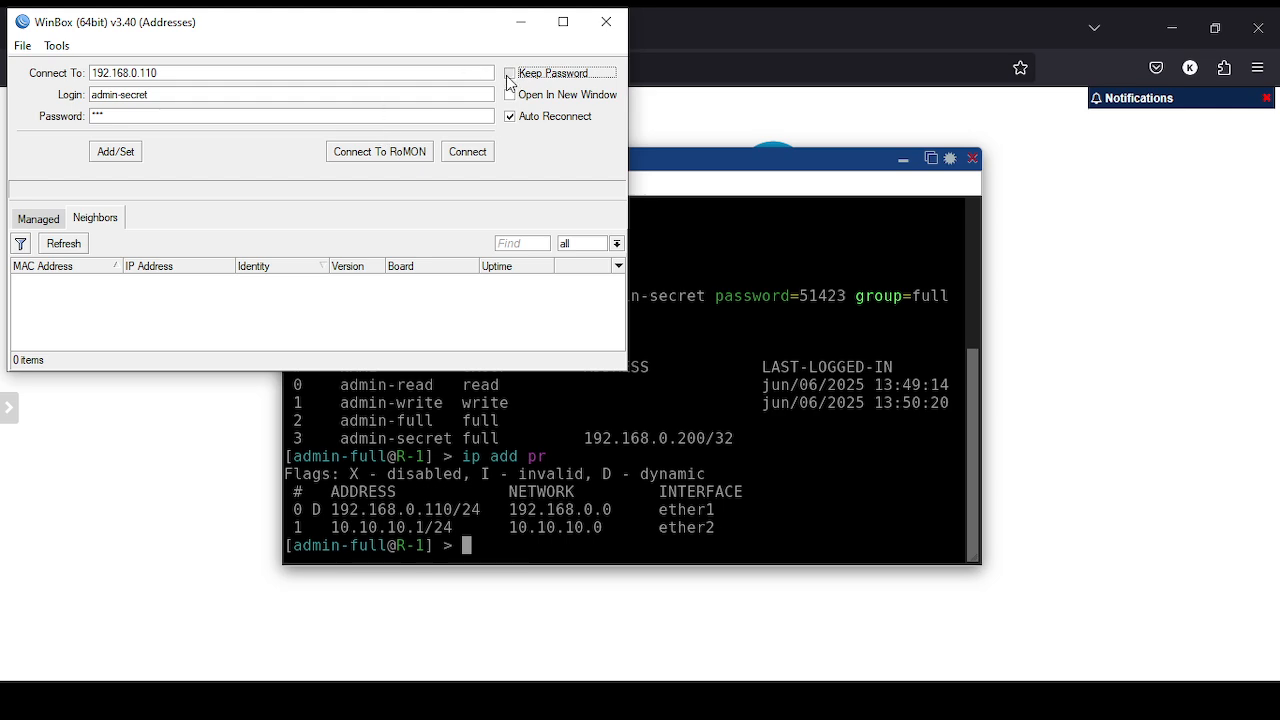
click(403, 118)
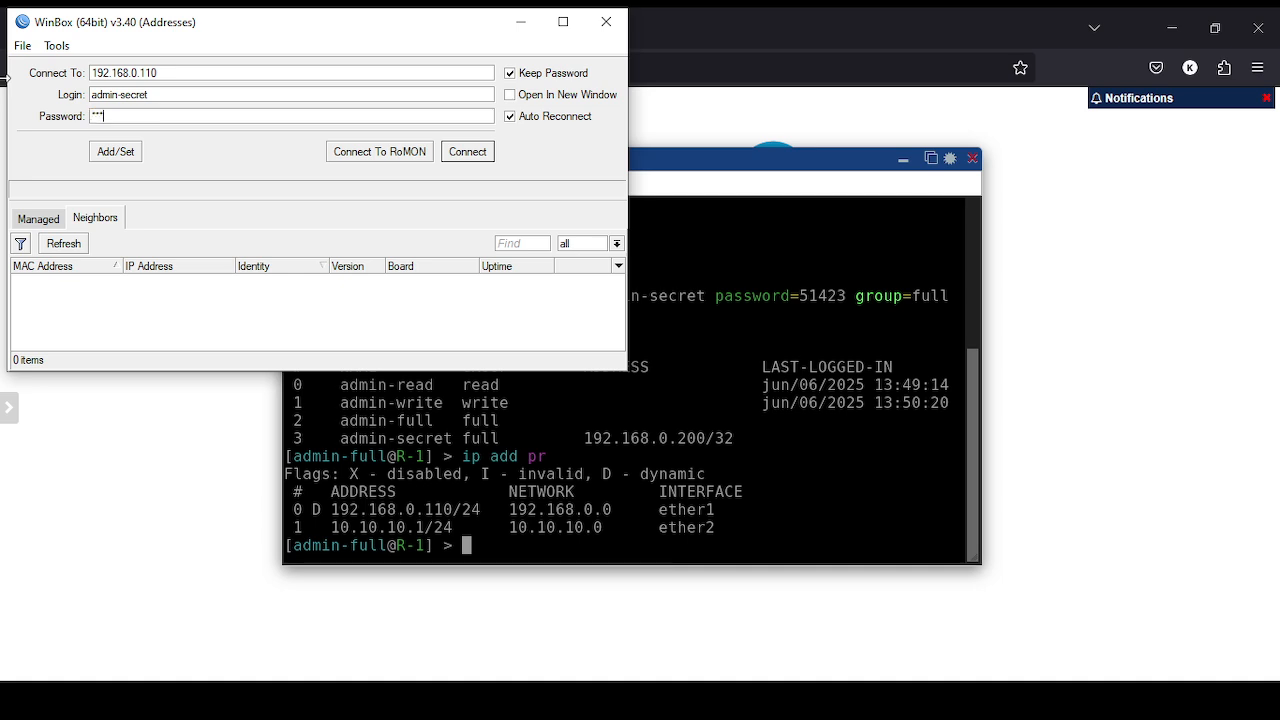
click(24, 46)
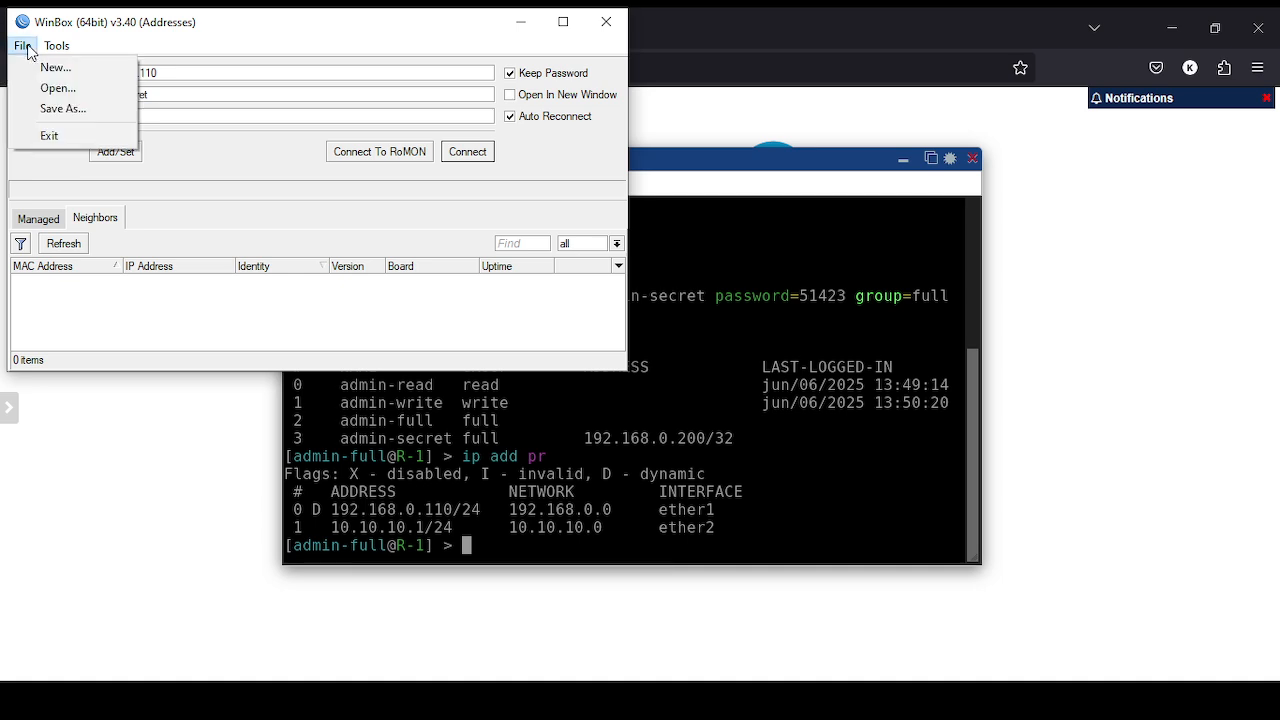
mouse_move(60, 46)
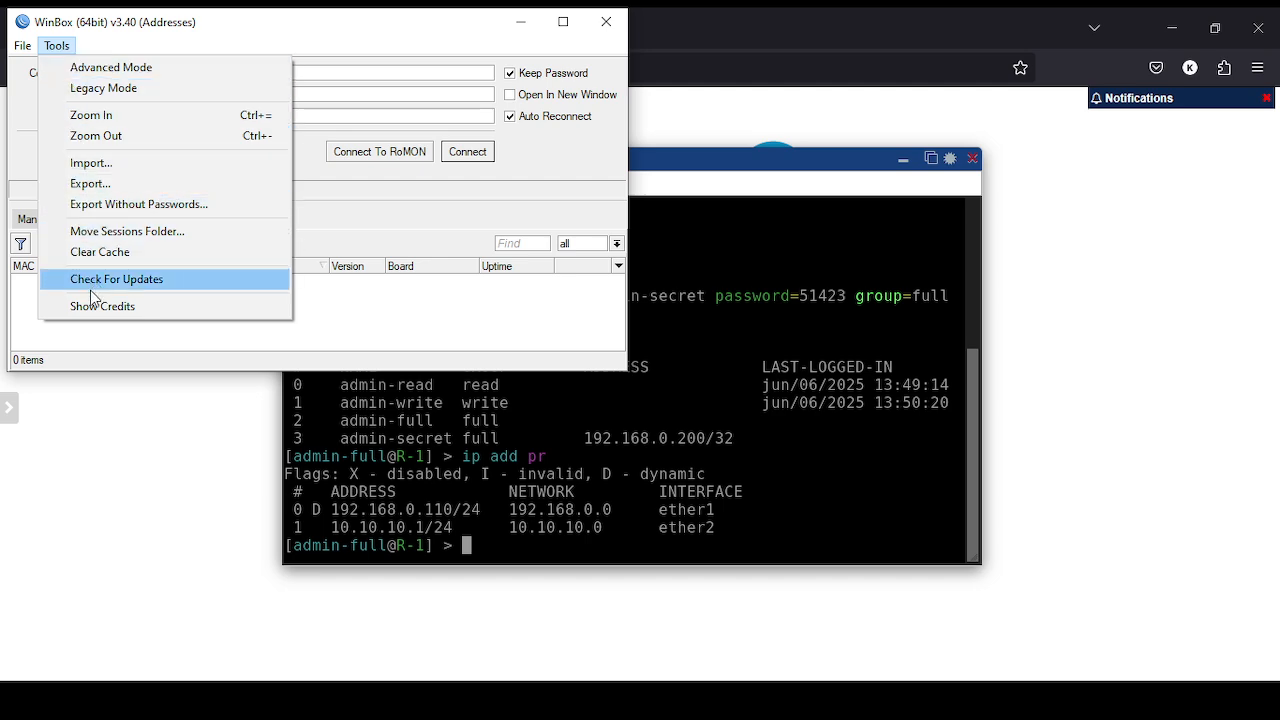
key(Escape)
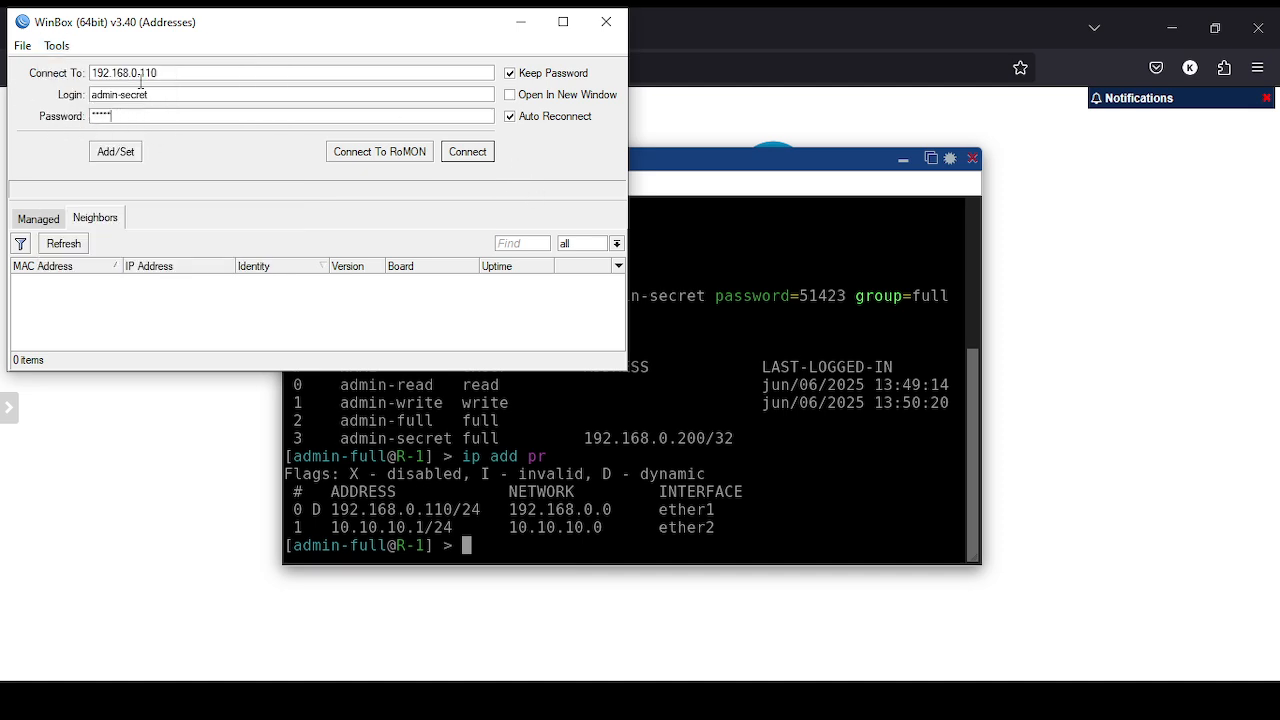
click(480, 157)
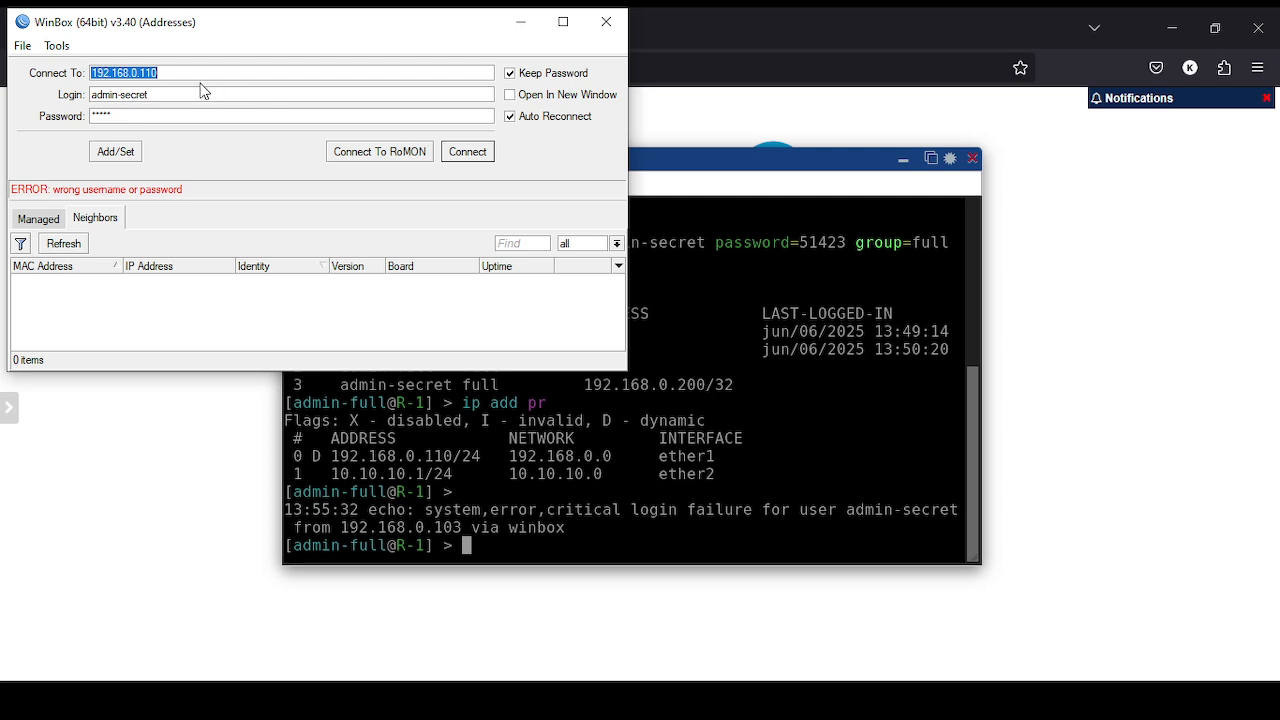
- From the 'network' search, go to View network connections, then open the Wi-Fi adapter's TCP/IPv4 settings
key(super)
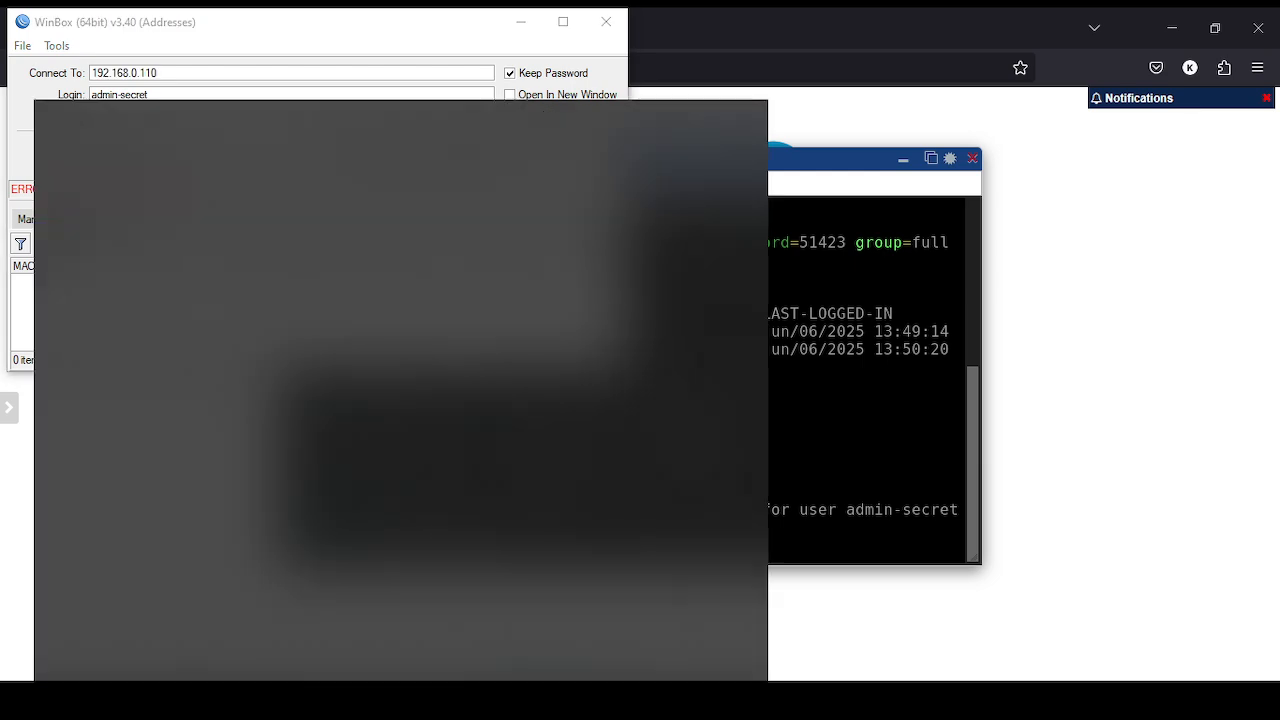
text(network)
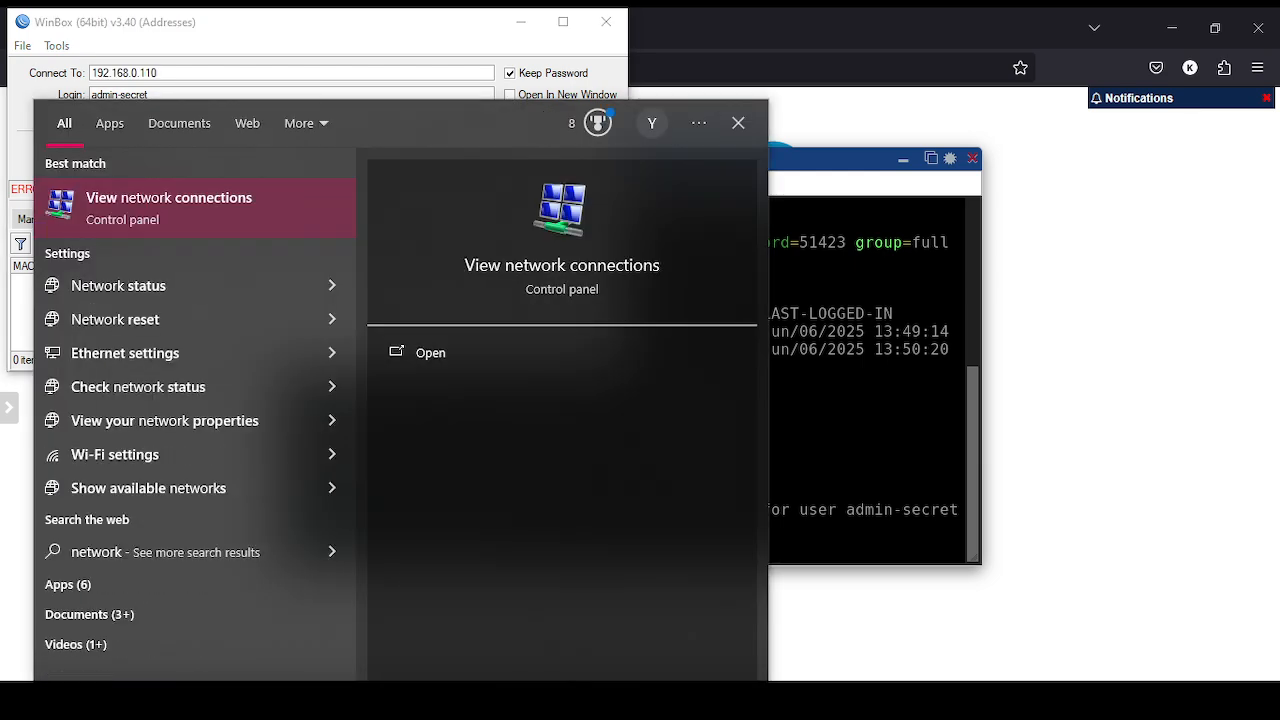
click(460, 354)
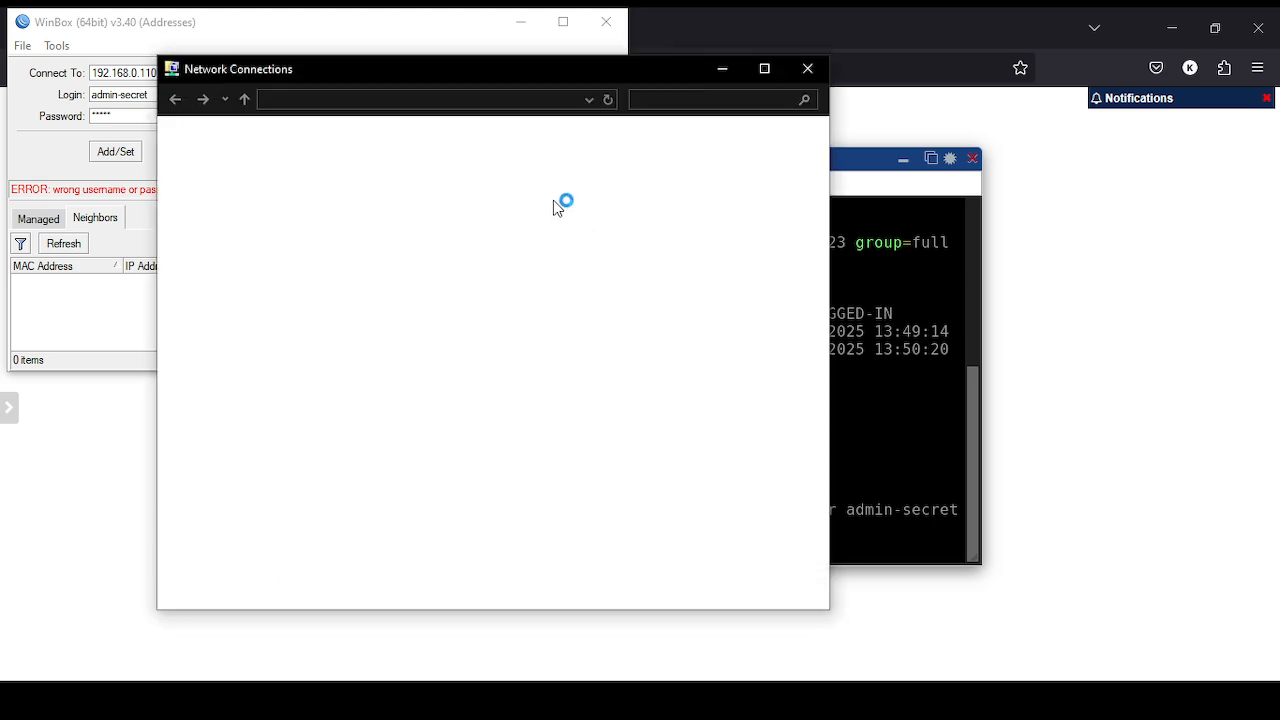
drag(535, 76, 601, 64)
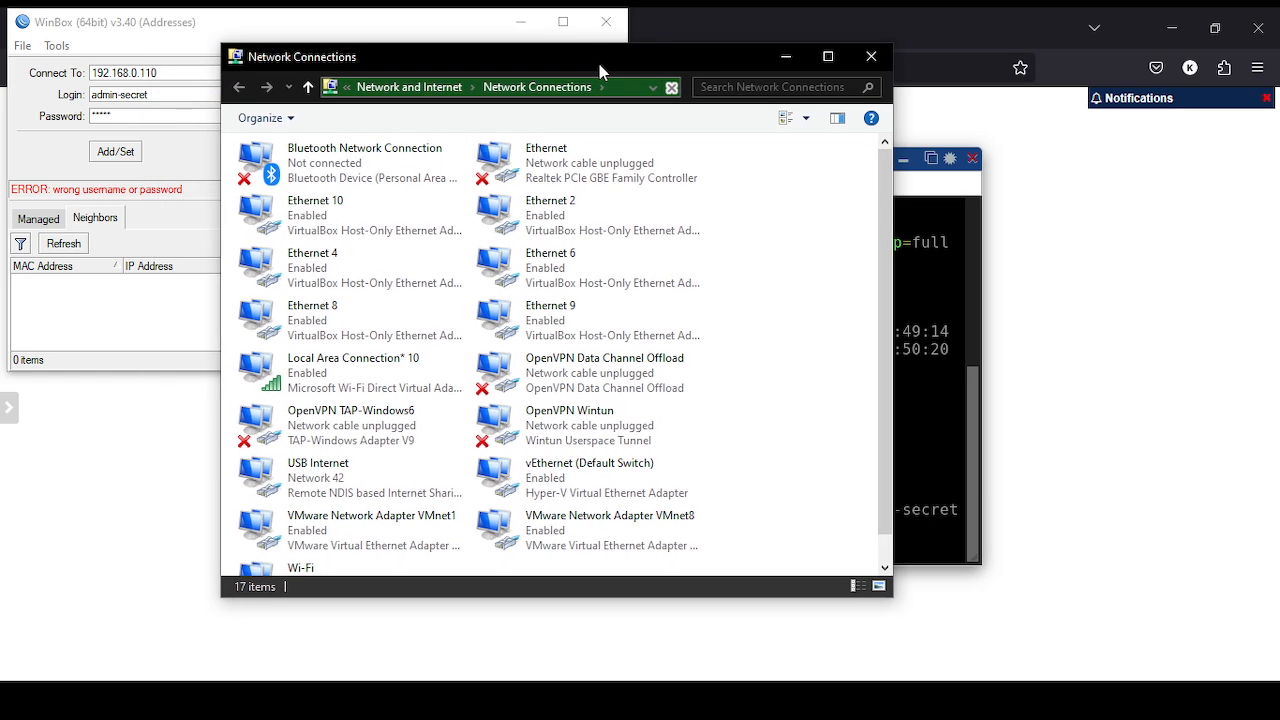
scroll(771, 486, down, 1)
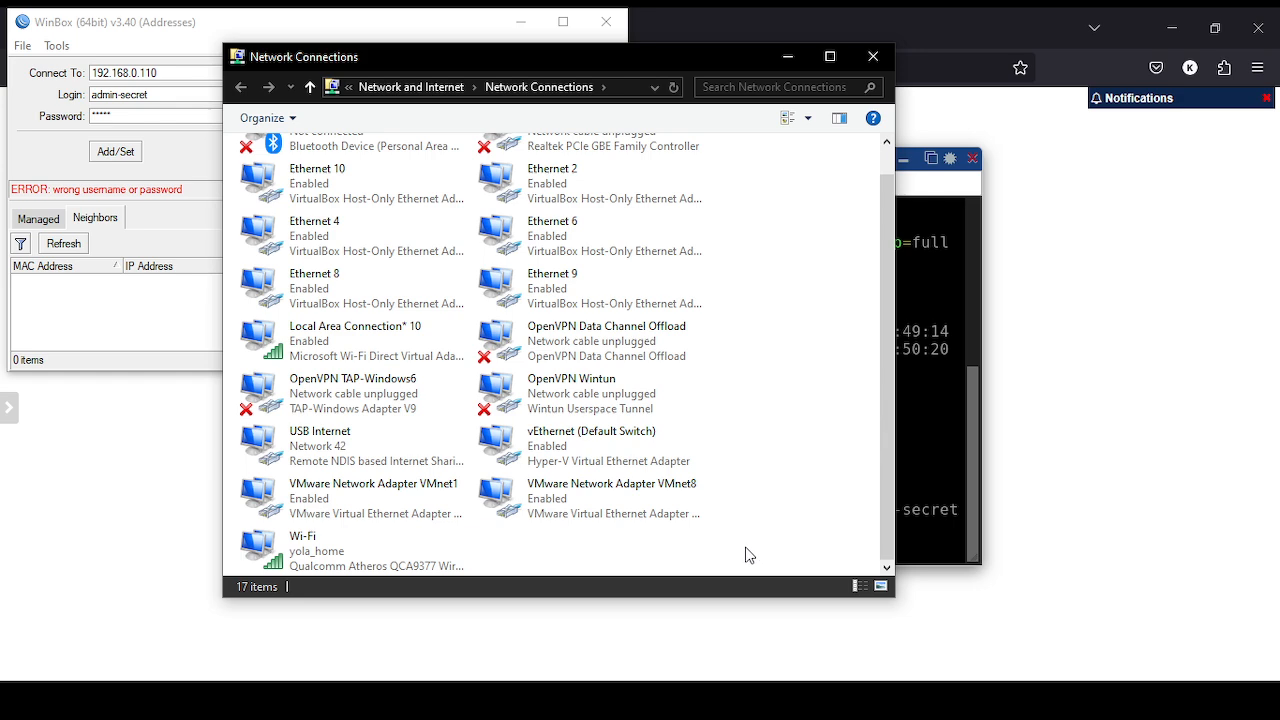
double_click(335, 558)
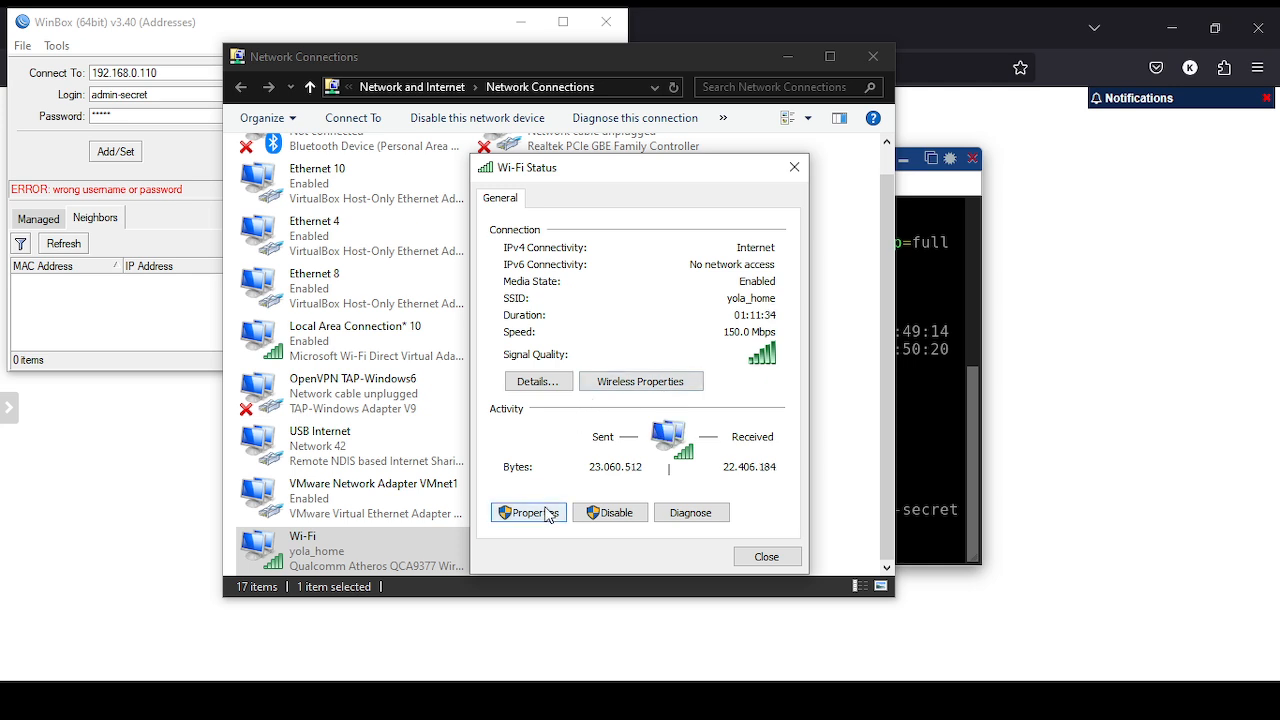
click(547, 514)
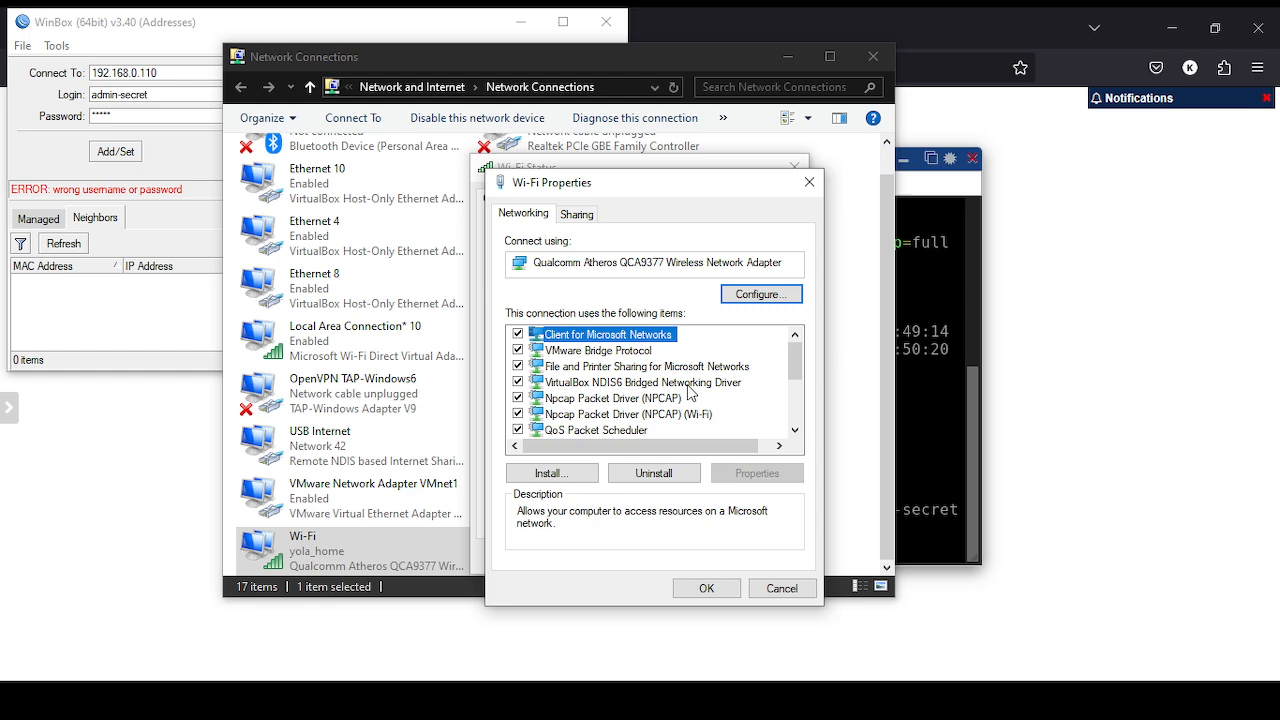
scroll(686, 396, down, 2)
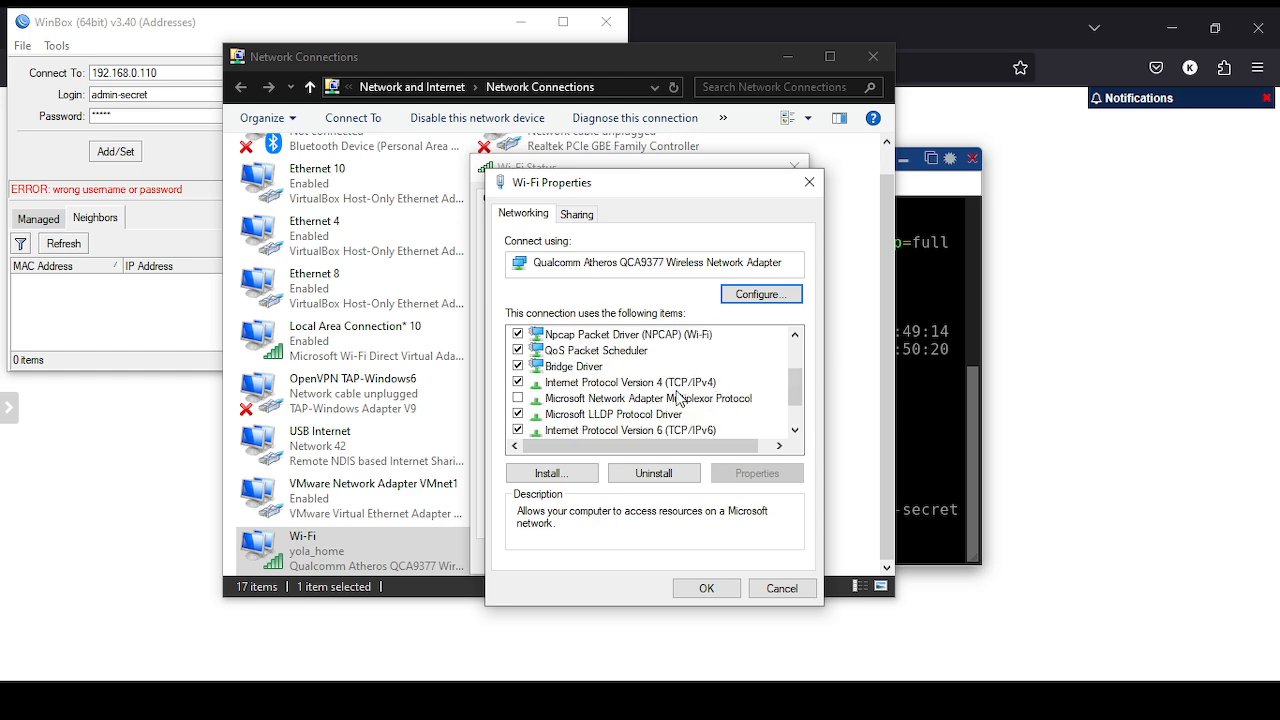
double_click(678, 383)
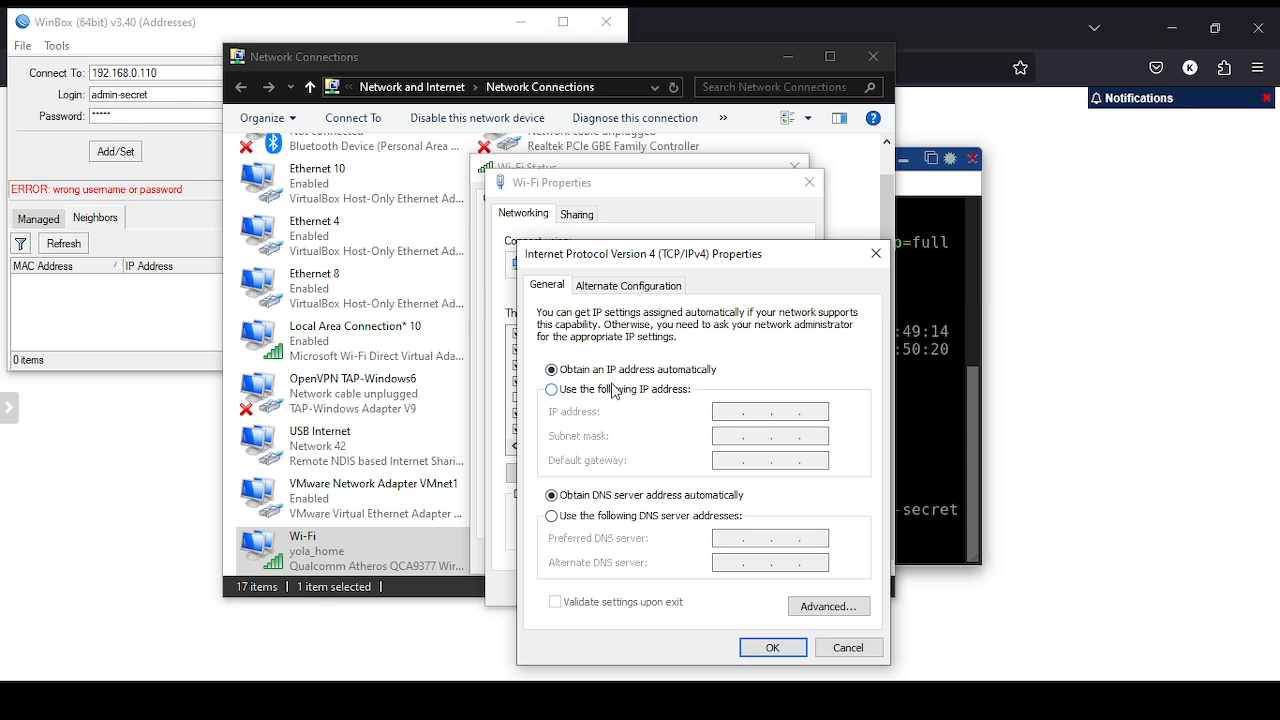
- Set static IP 192.168.0.200, mask 255.255.255.0, a 192.x gateway and DNS 8.8.8.8
click(614, 390)
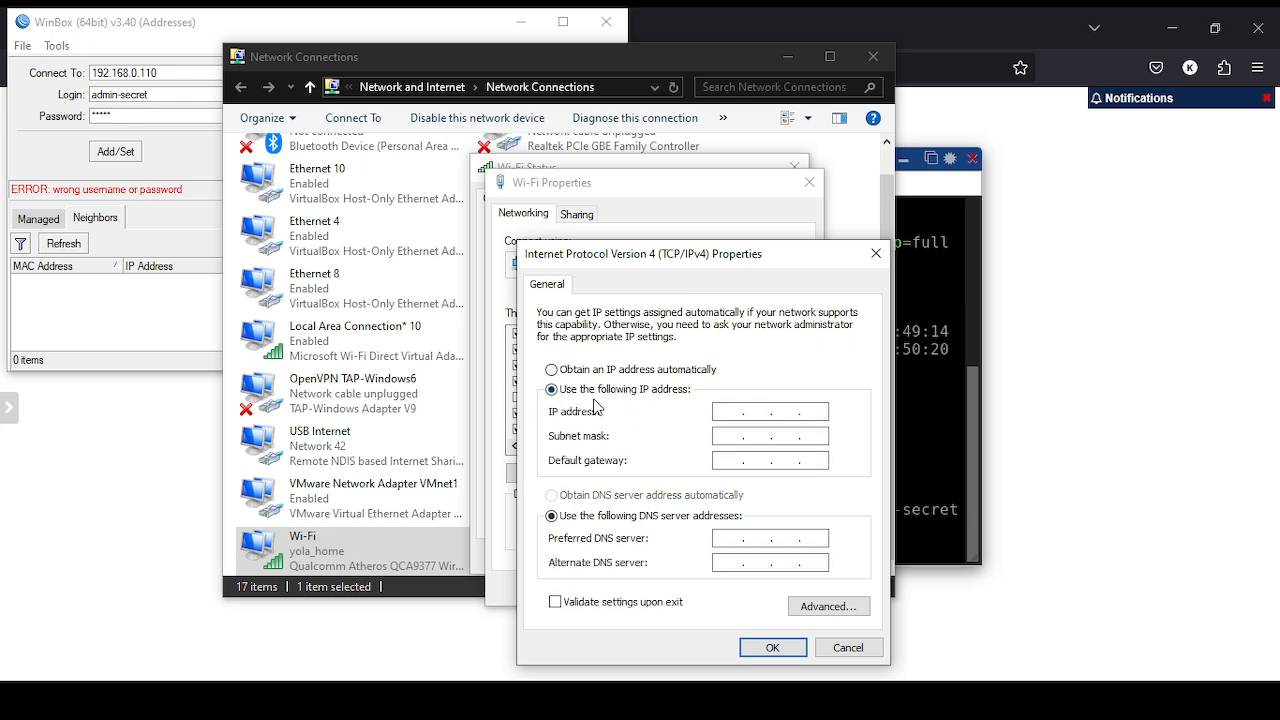
click(916, 398)
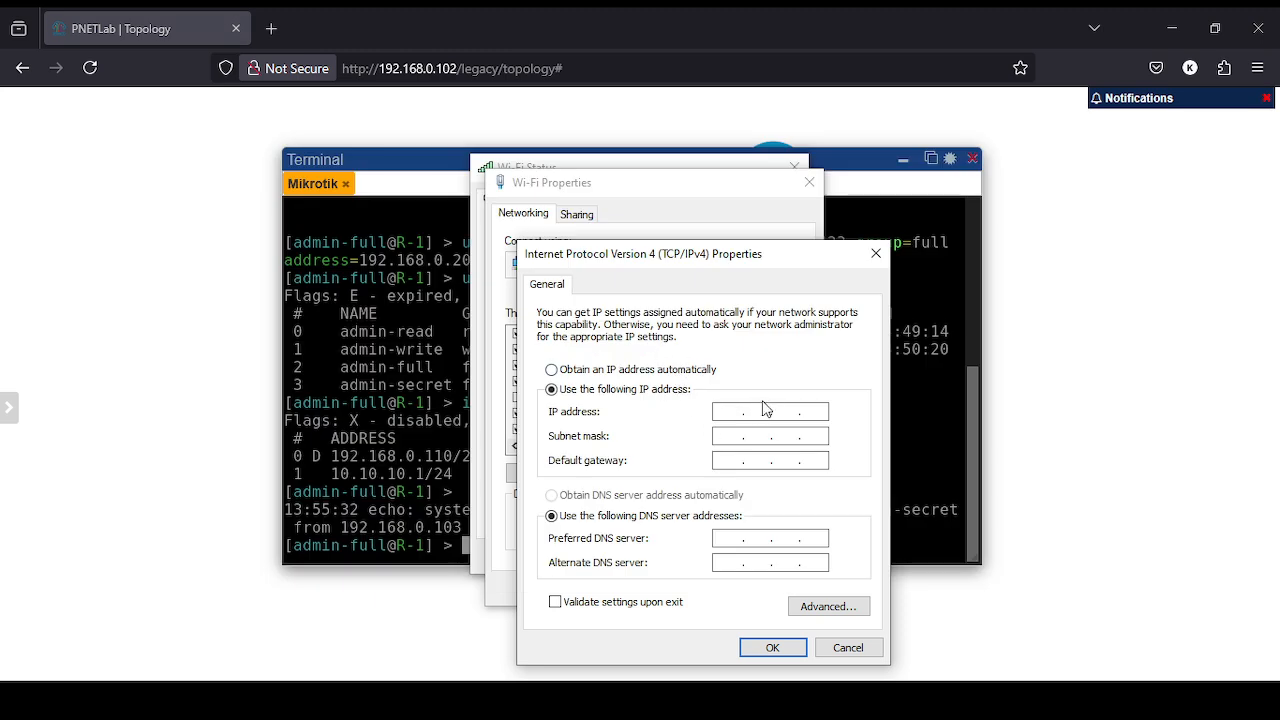
text(192 . 168 . 0 . 200)
click(728, 434)
click(724, 458)
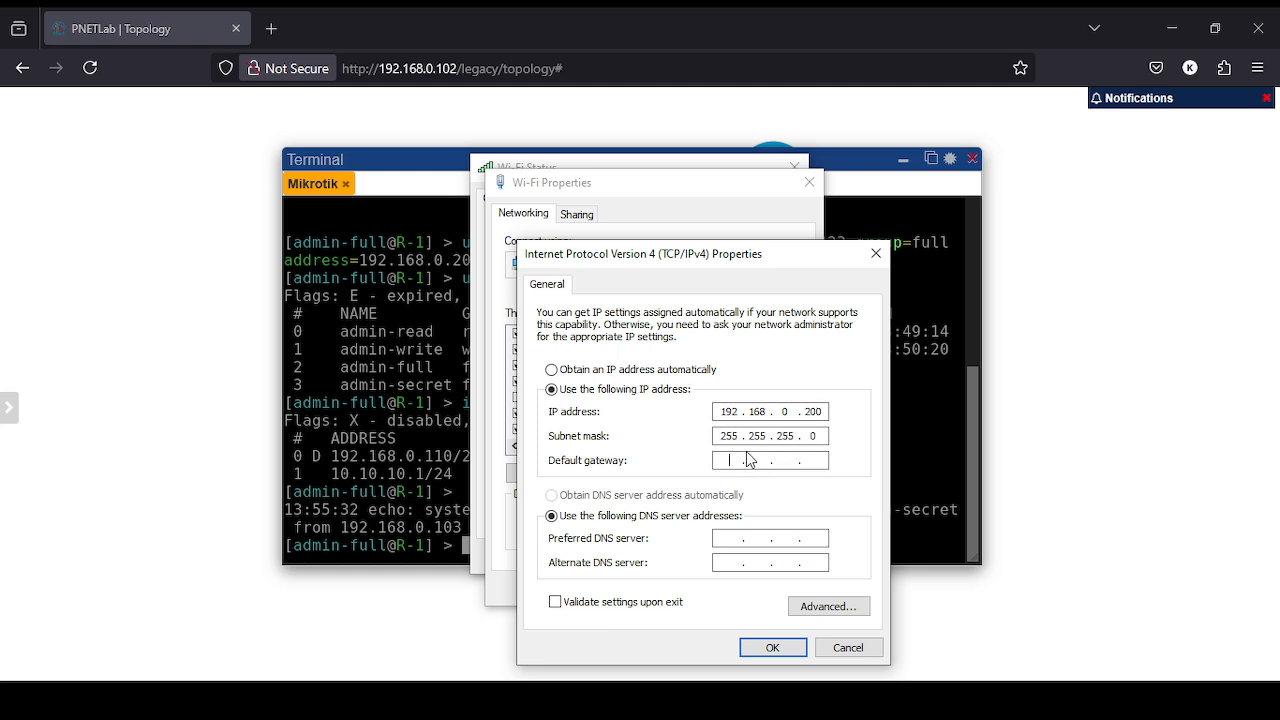
text(192 . 168 . 0 . 1)
click(725, 537)
text(8.8.8)
- Save the IPv4 settings, accept the multiple-gateways warning, and apply the Wi-Fi properties
click(768, 648)
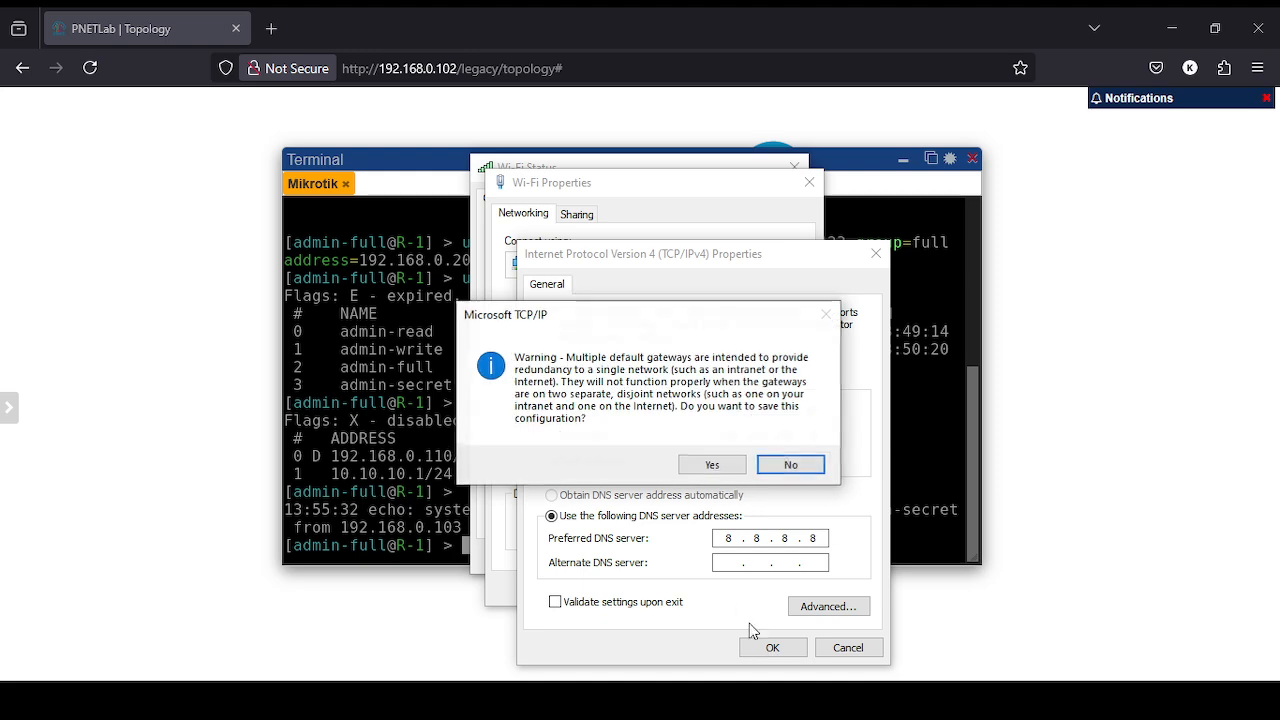
click(706, 466)
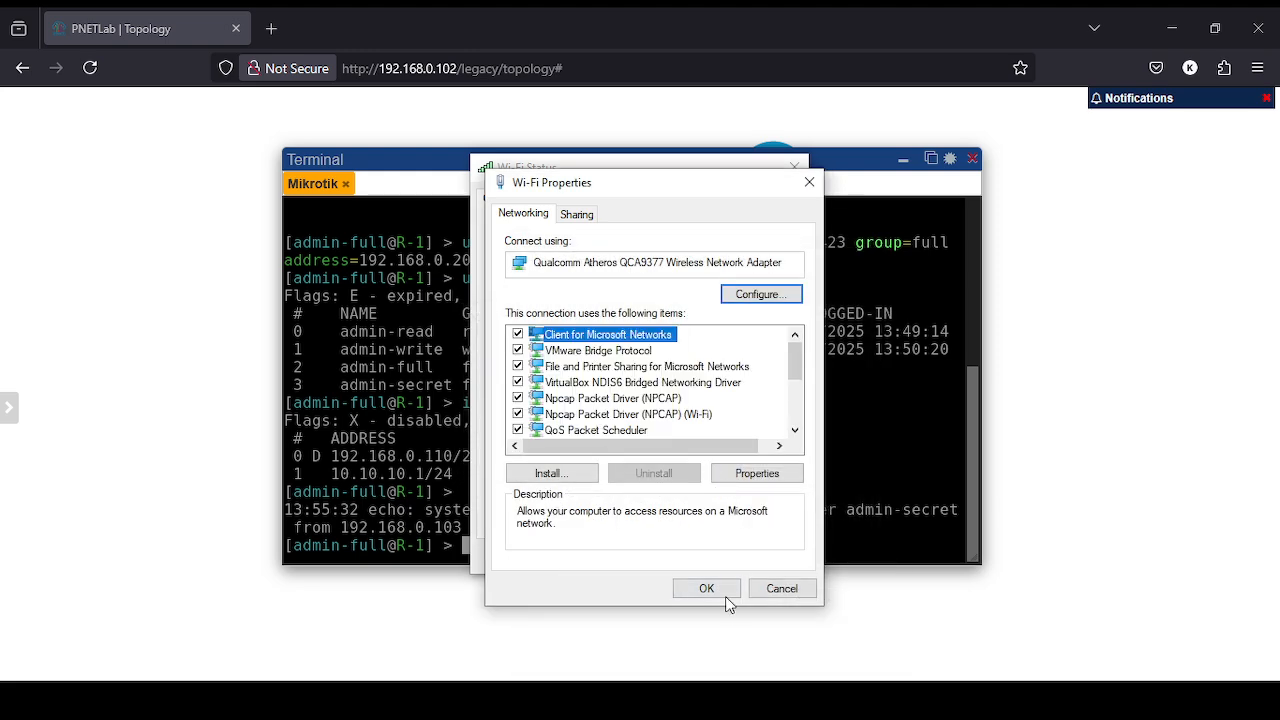
click(708, 588)
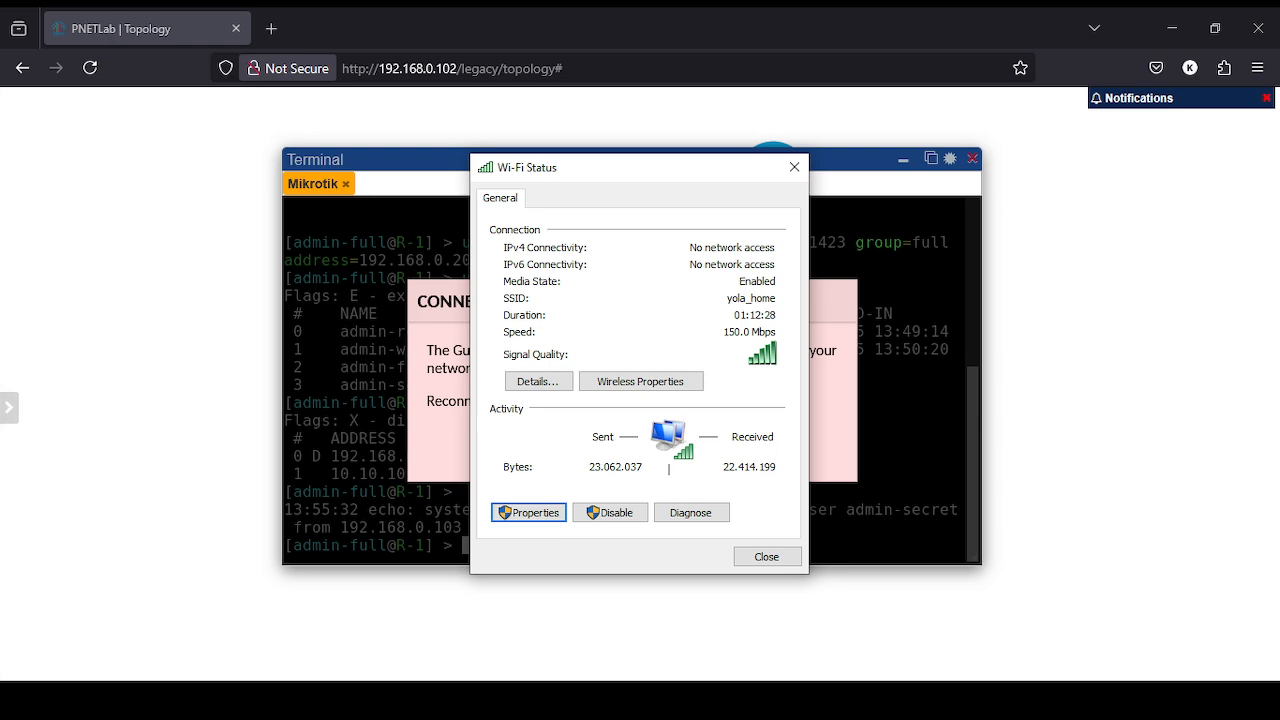
key(super)
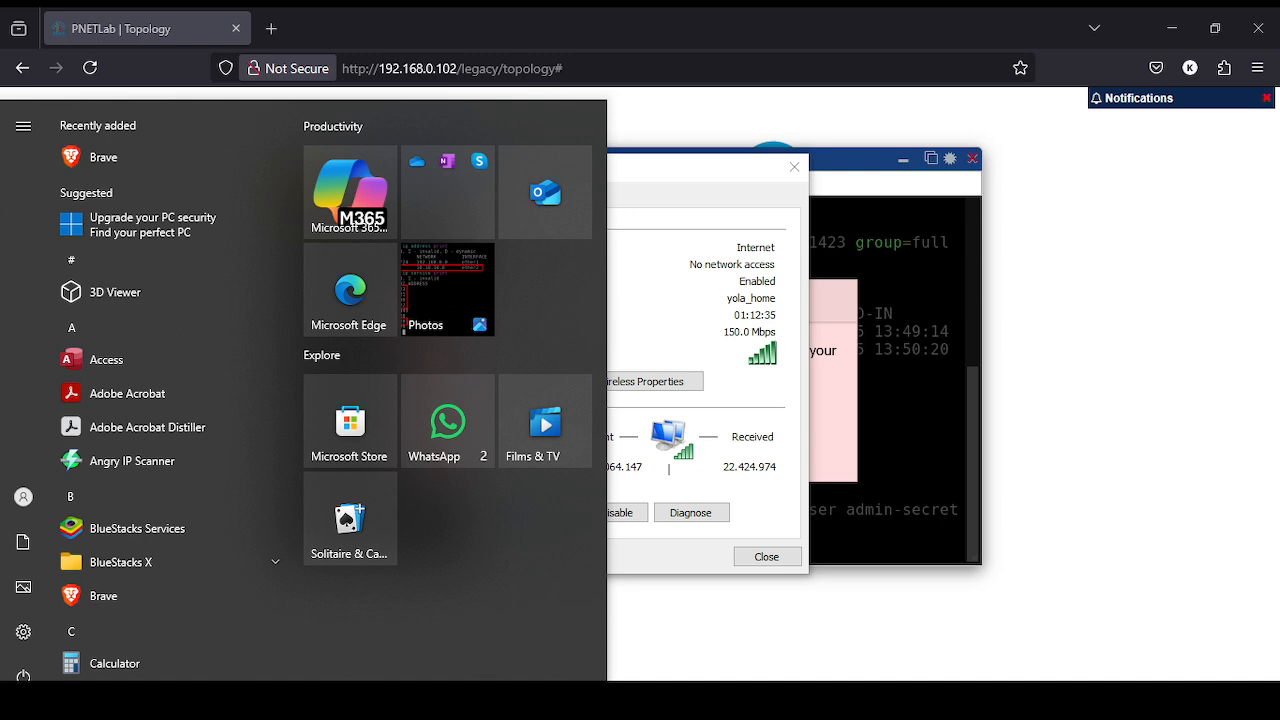
- Run ipconfig in Command Prompt to confirm Wi-Fi at 192.168.0.200 with gateway 192.168.0.1
key(super+s)
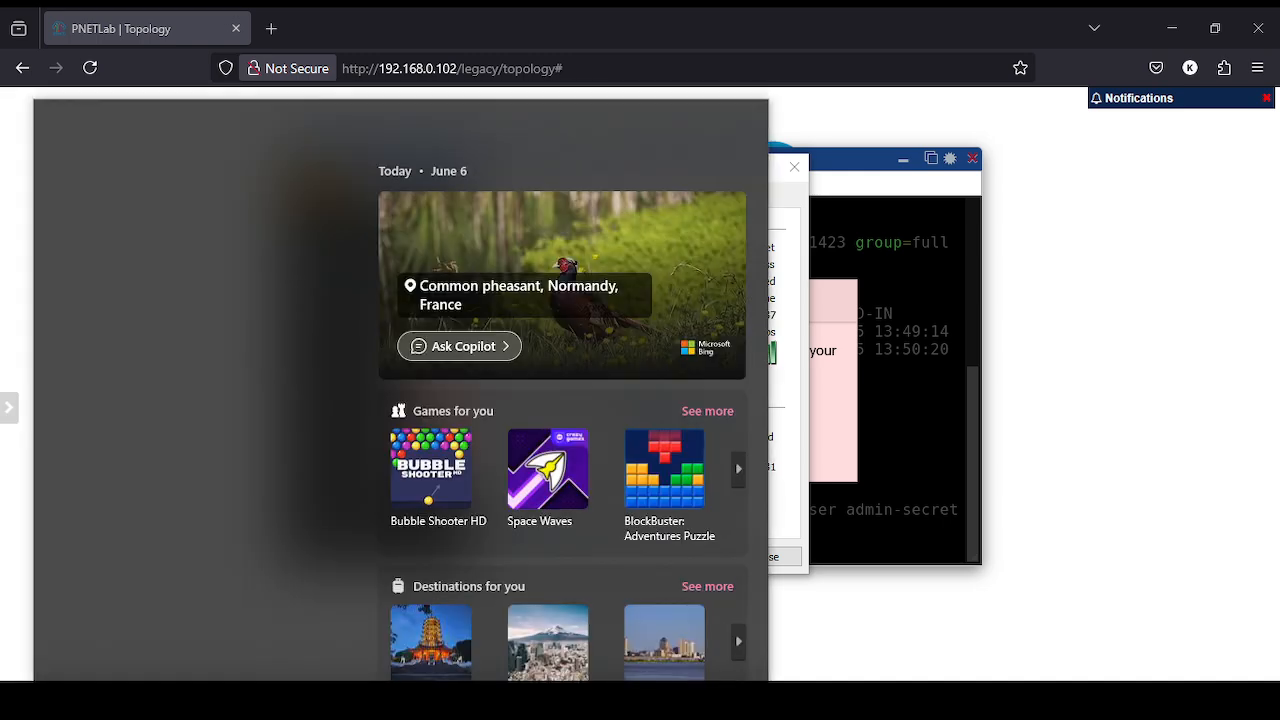
text(cmd)
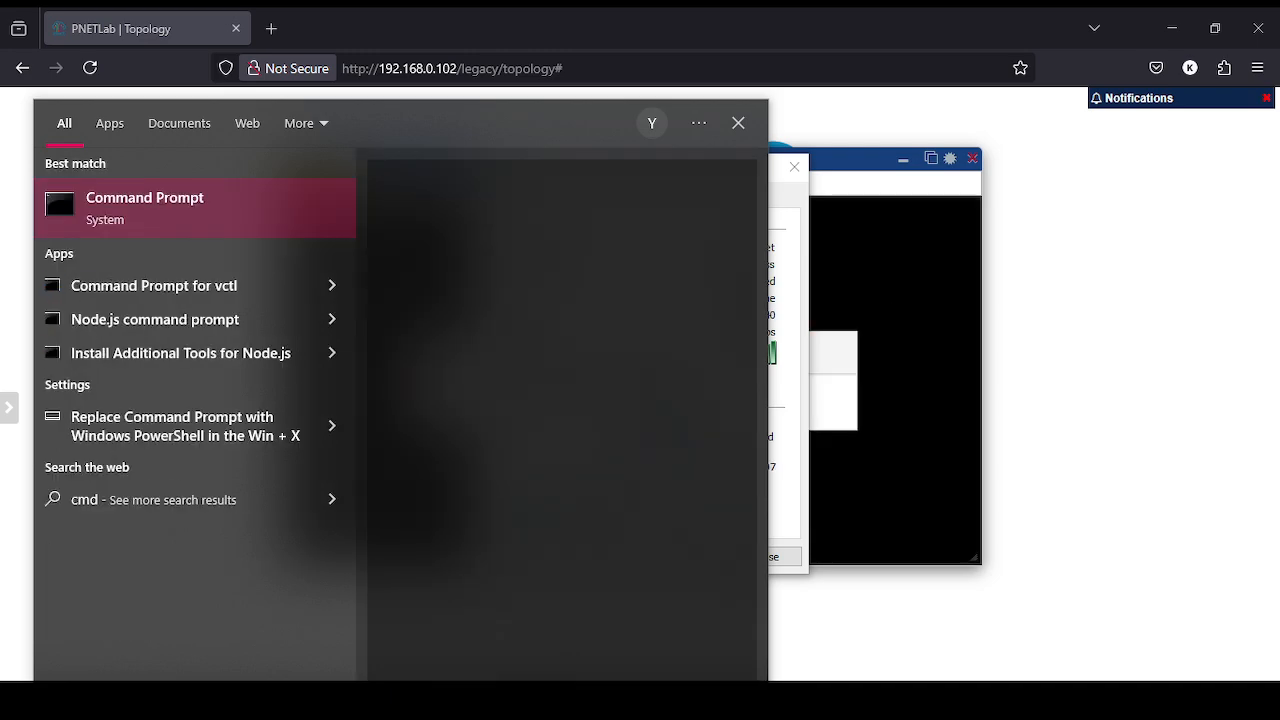
key(Return)
text(ip)
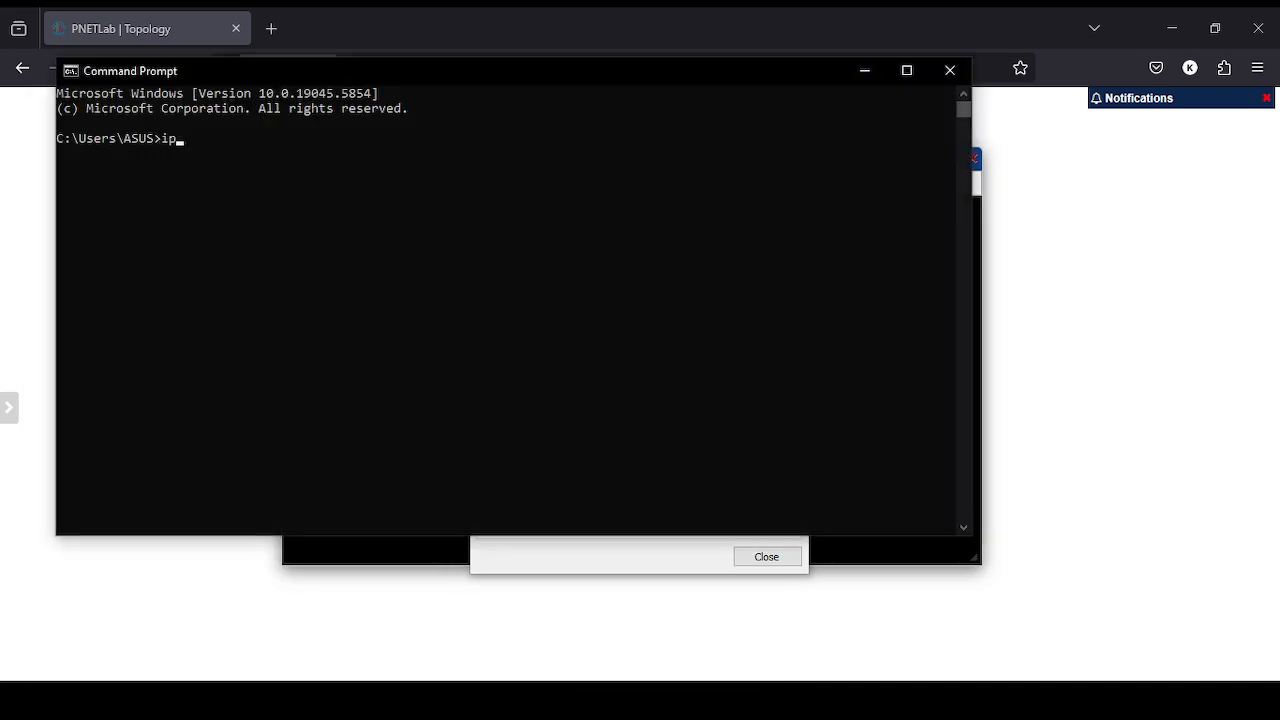
text(config)
key(Return)
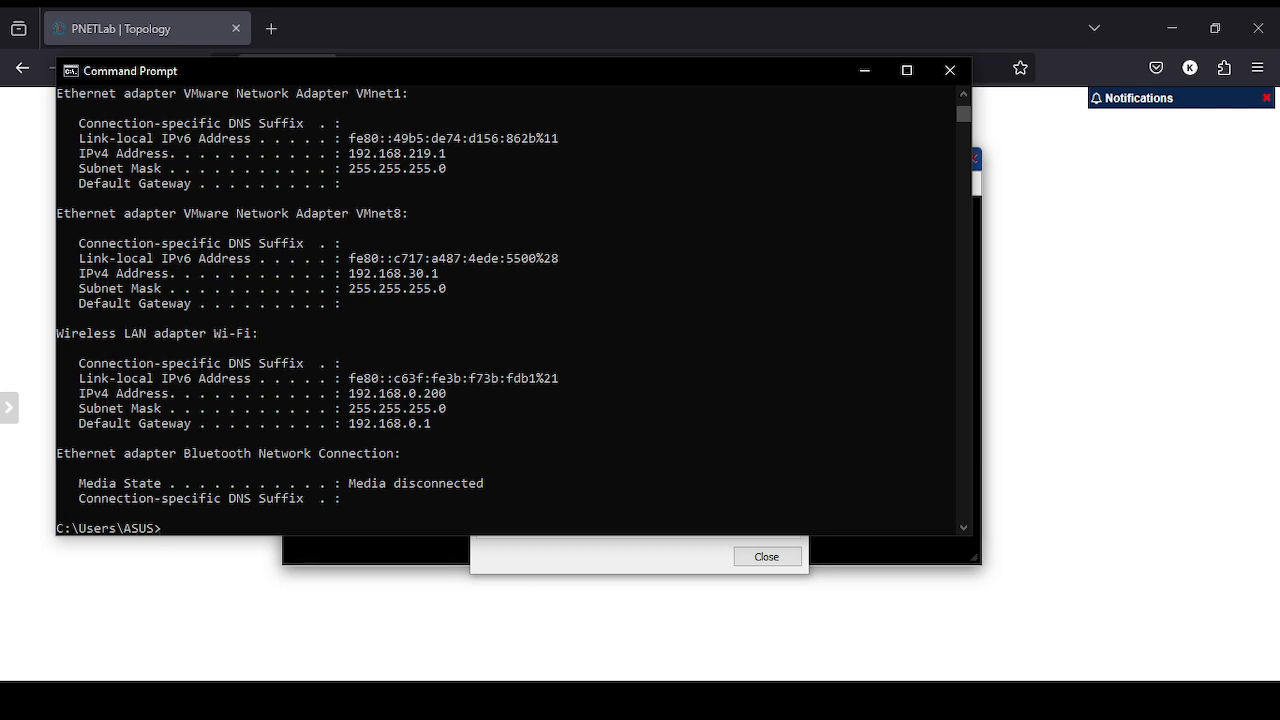
click(574, 698)
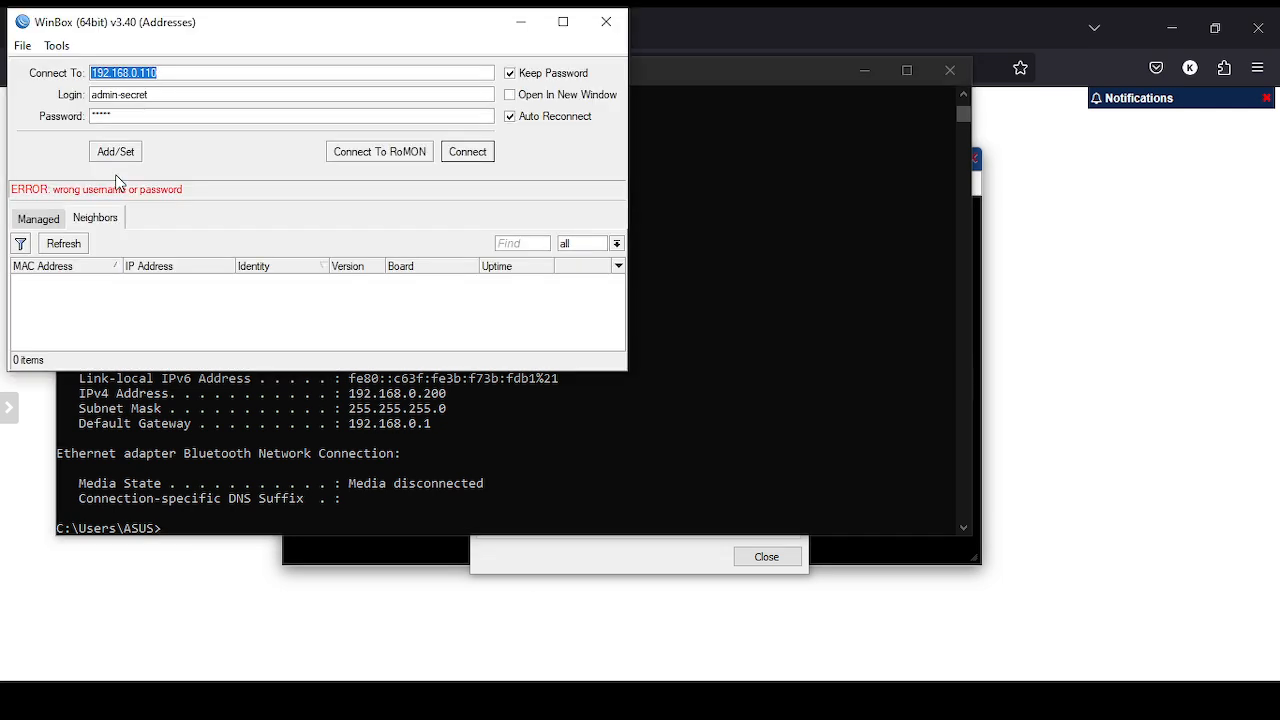
- Connect WinBox to R-1 at 192.168.0.110 with the saved restricted login, then minimize WinBox and Command Prompt
click(186, 97)
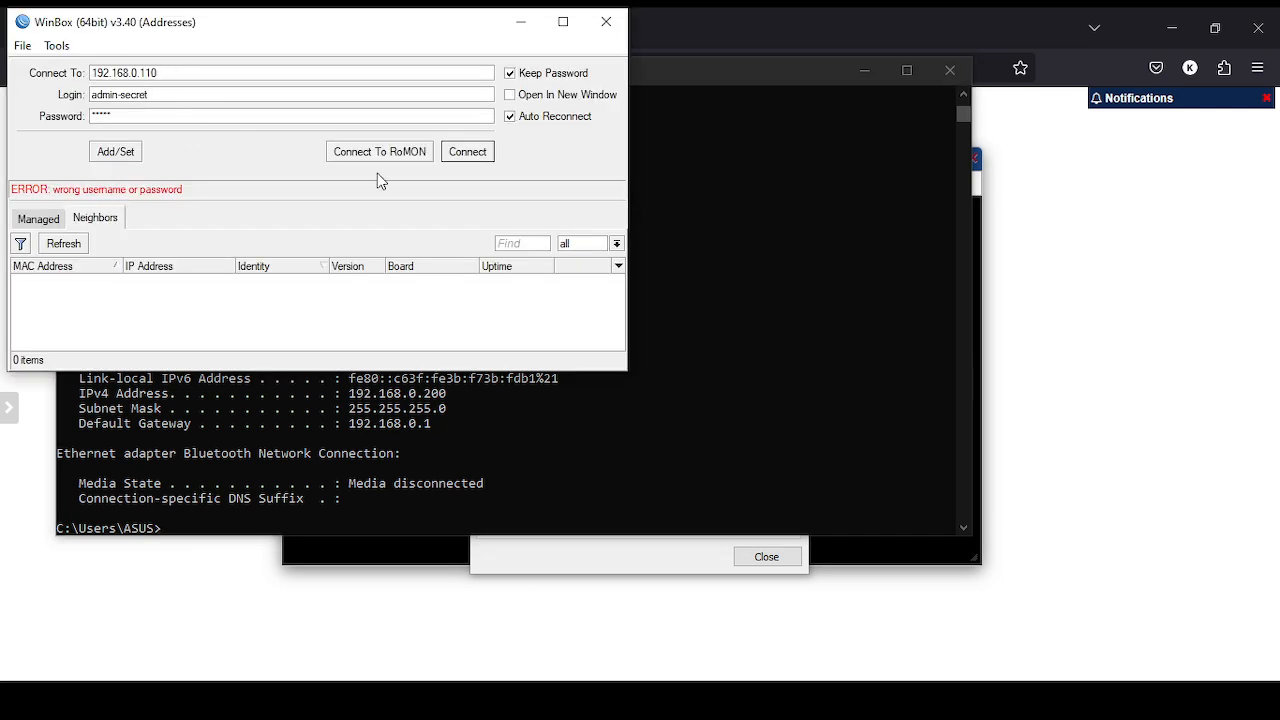
click(483, 160)
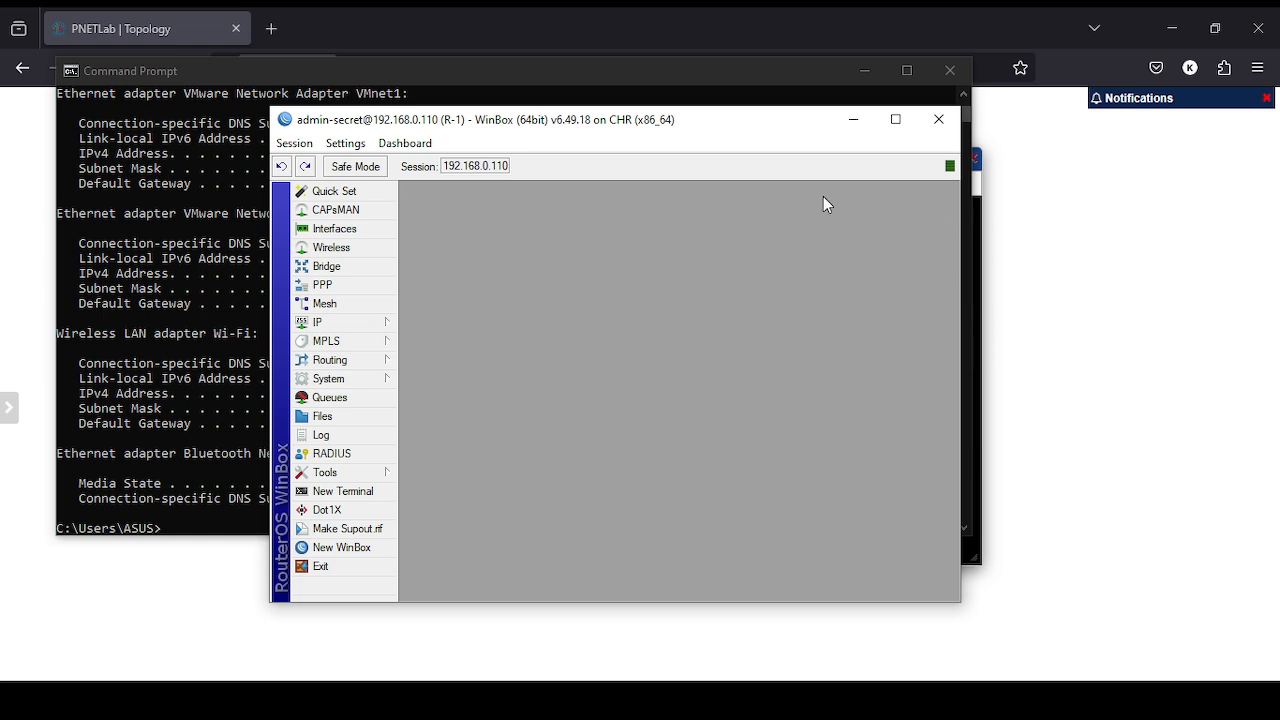
click(853, 119)
click(864, 76)
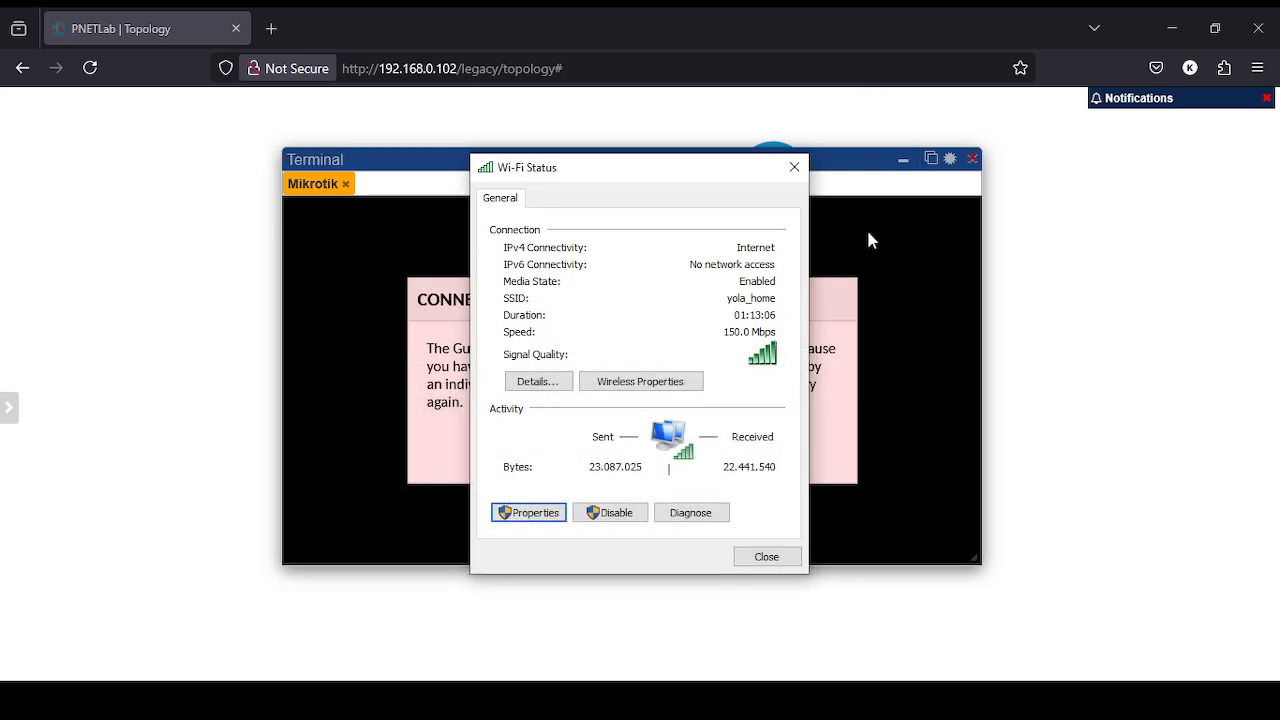
- Close Wi-Fi Status, hide the PNETLab terminal showing the connection error, and switch to OBS Studio
click(798, 167)
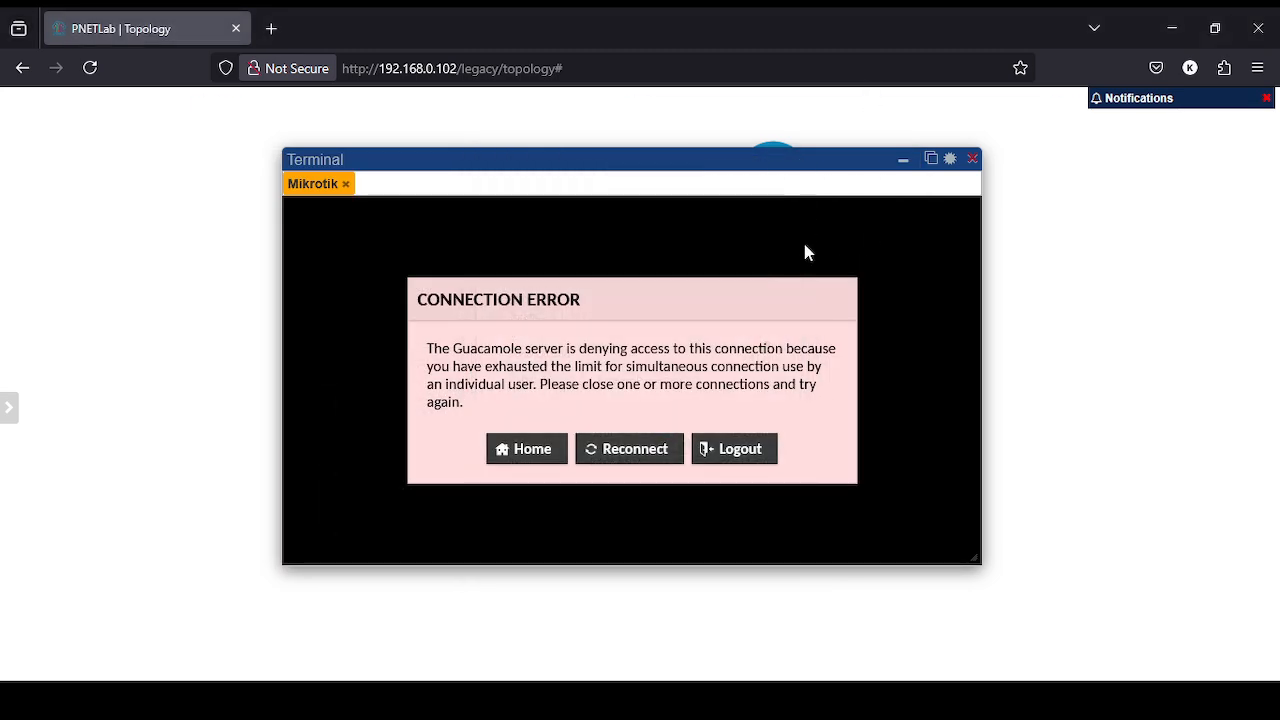
click(902, 160)
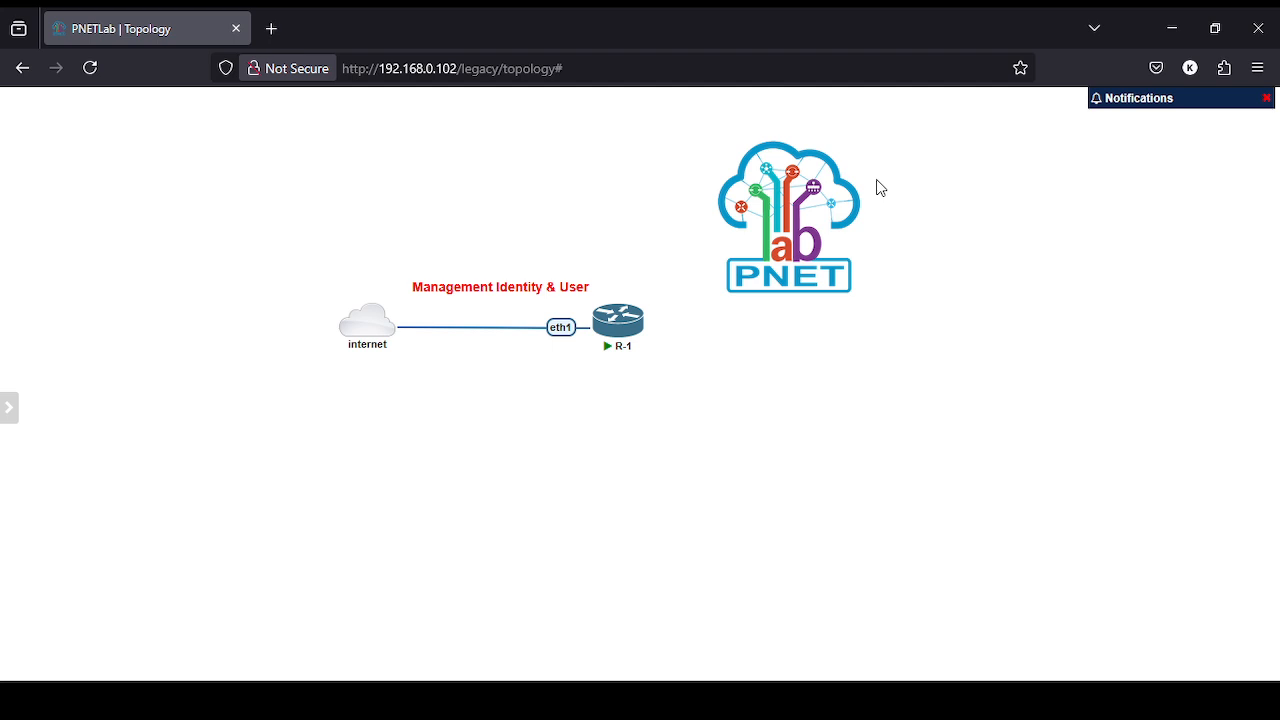
key(alt+Tab)
key(alt+Tab)
key(alt+Tab)
key(alt+Tab)
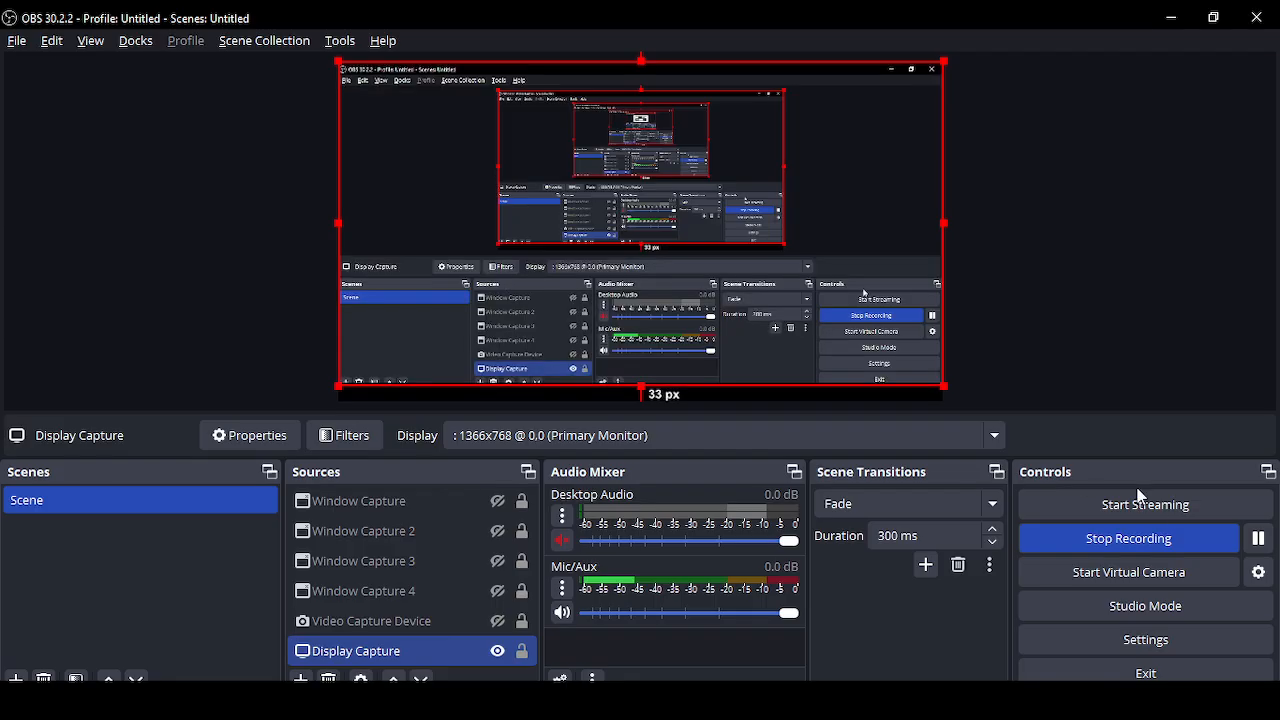